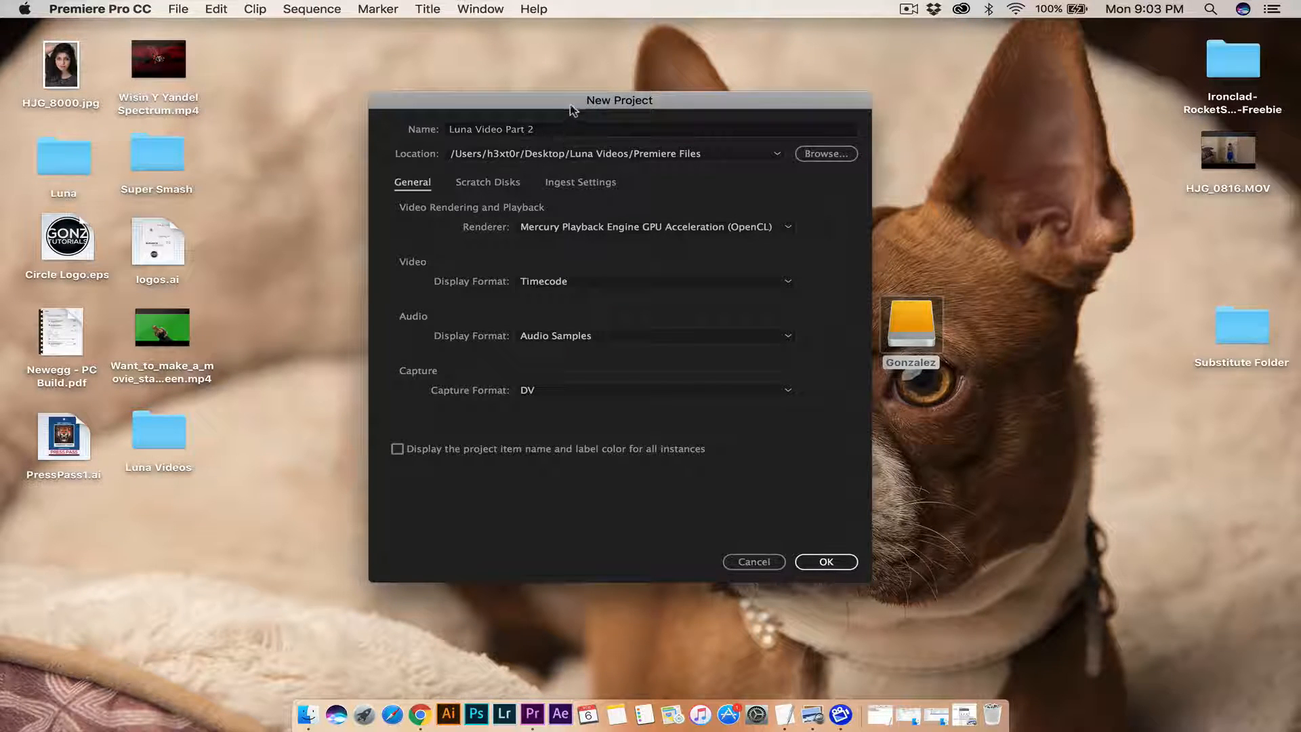
Step: Create the project 'Luna Video Part 2' in the Premiere Files location
mouse_move(573, 110)
left_mouse_down()
mouse_move(588, 82)
mouse_move(550, 97)
mouse_move(561, 103)
left_mouse_up()
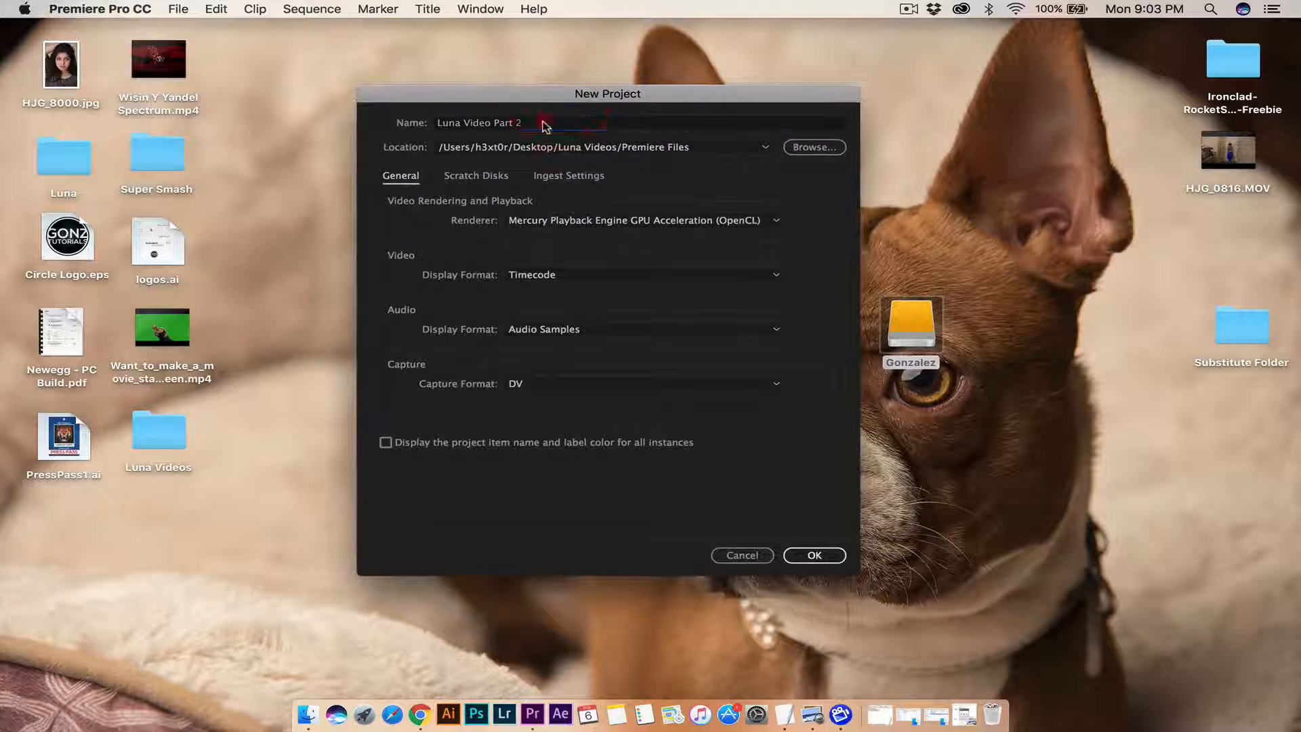
left_click(544, 124)
left_click_drag(438, 123, 545, 123)
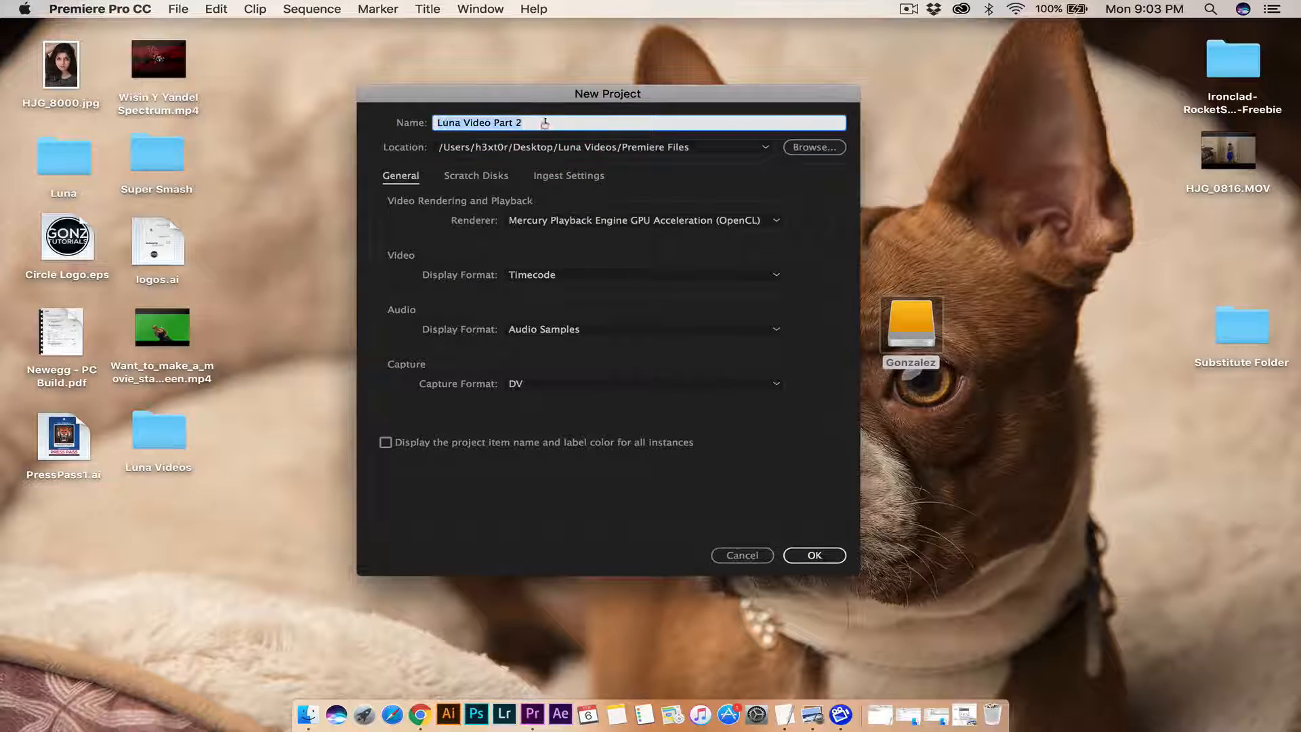
left_click(538, 122)
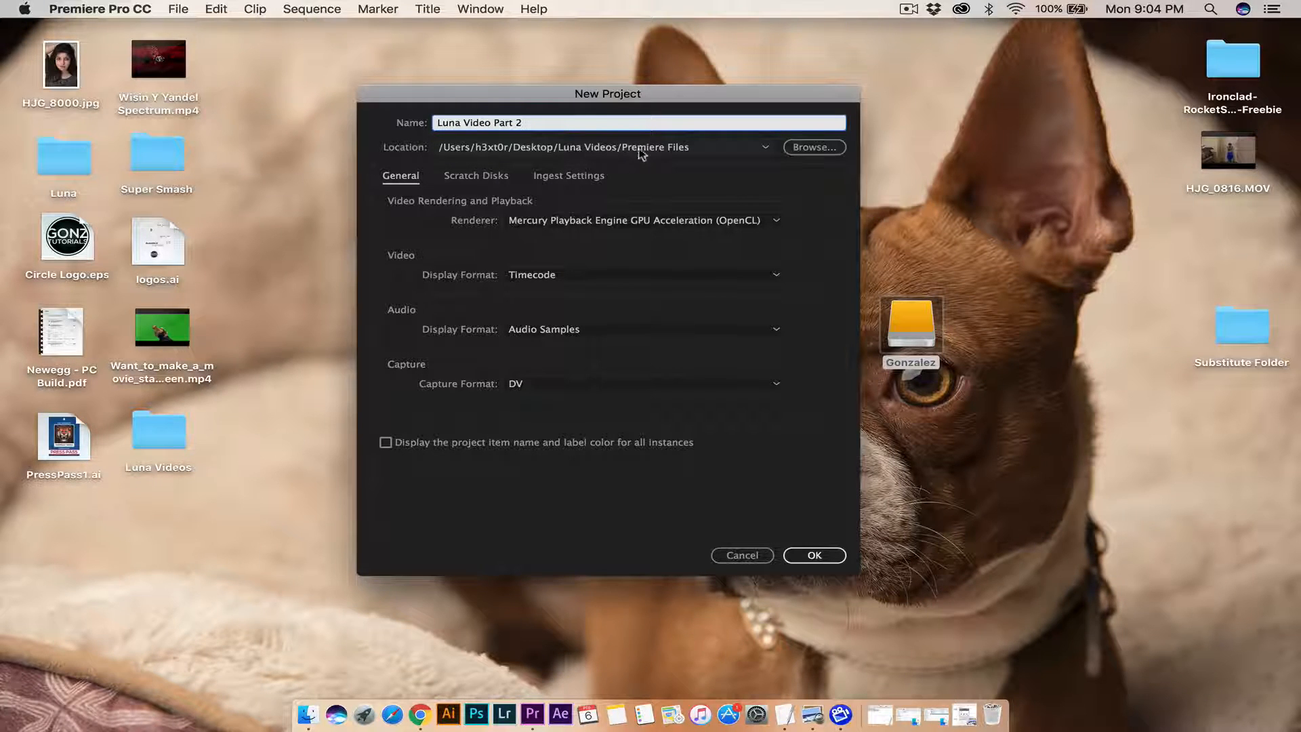
left_click(805, 147)
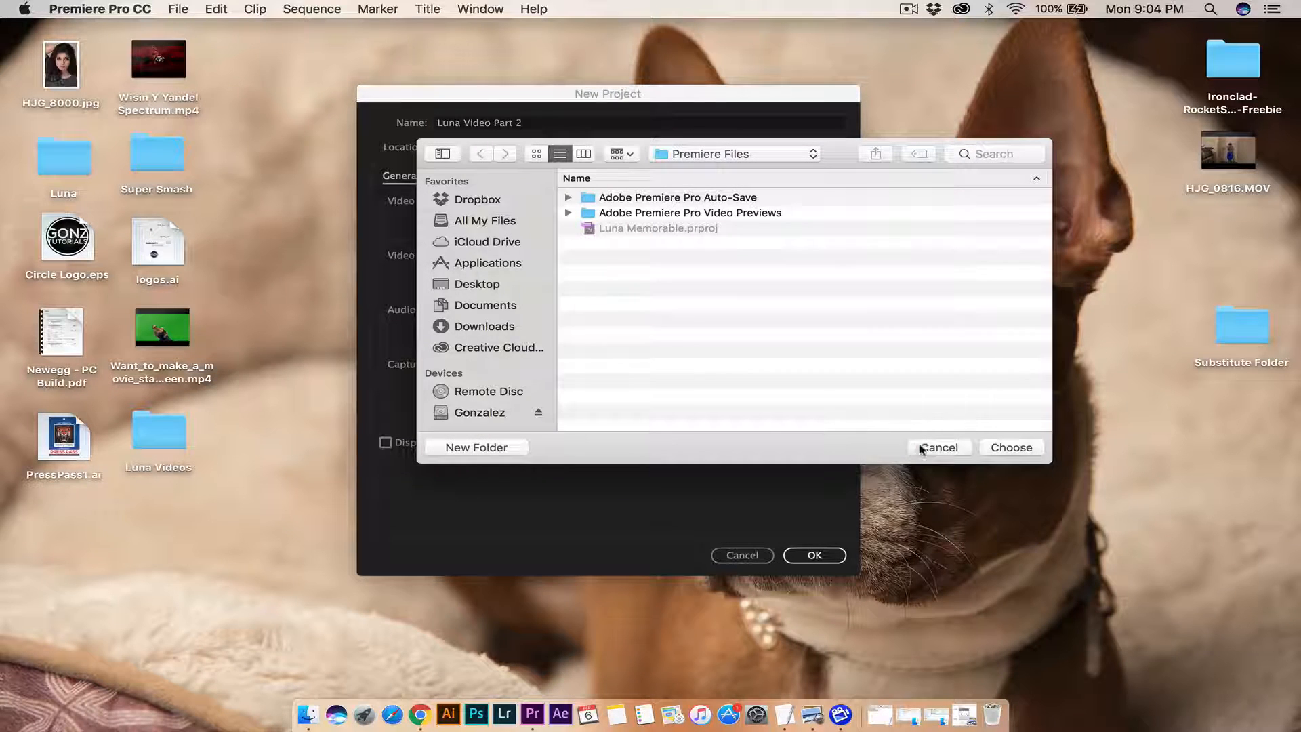
left_click(923, 448)
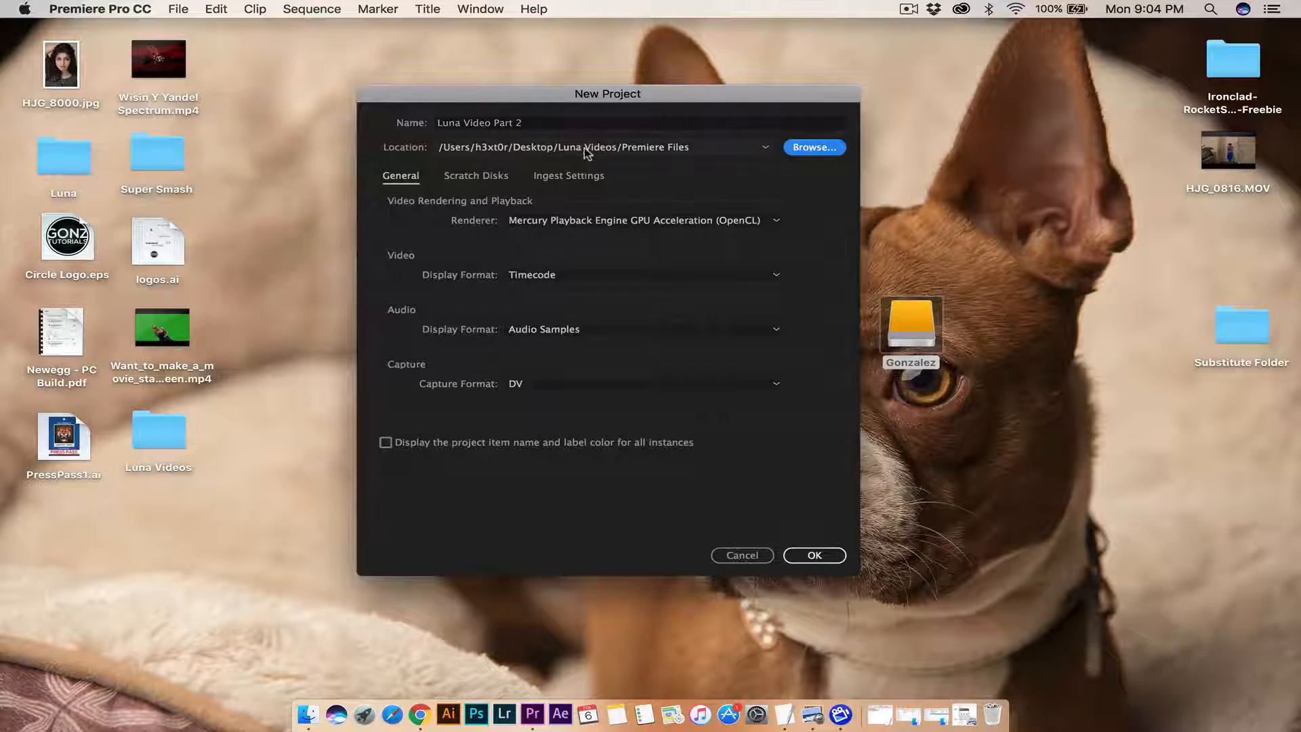
left_click(818, 556)
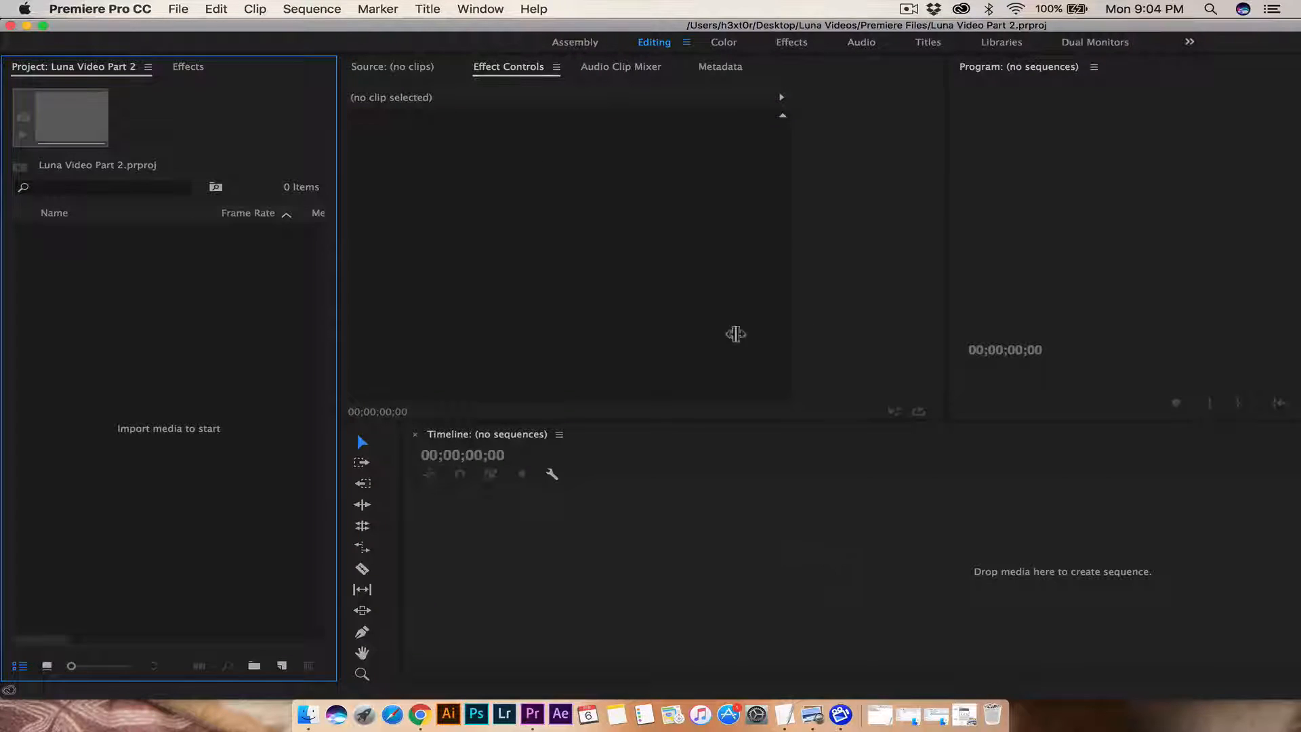
Step: Import the ten clips HJG_0764.MOV through HJG_0773.MOV from Luna Videos > Video Files
left_click(666, 45)
double_click(157, 320)
left_click(604, 126)
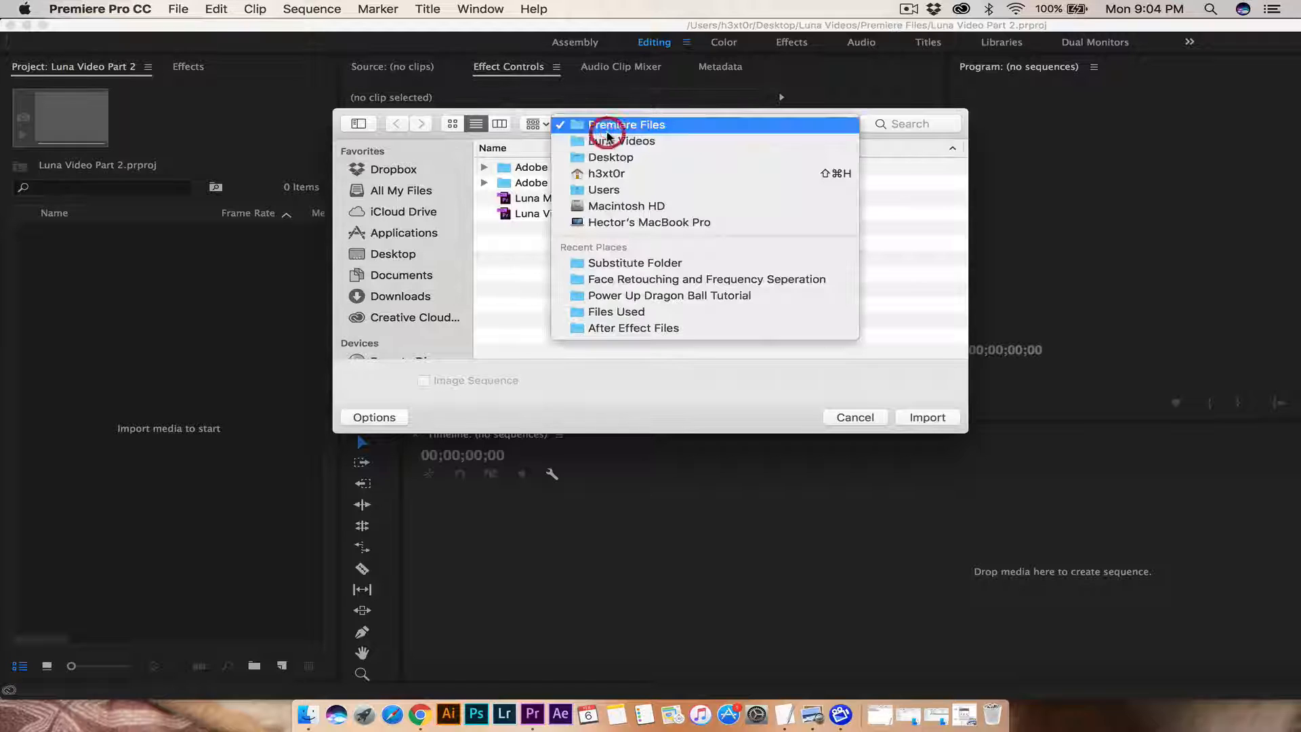
left_click(631, 144)
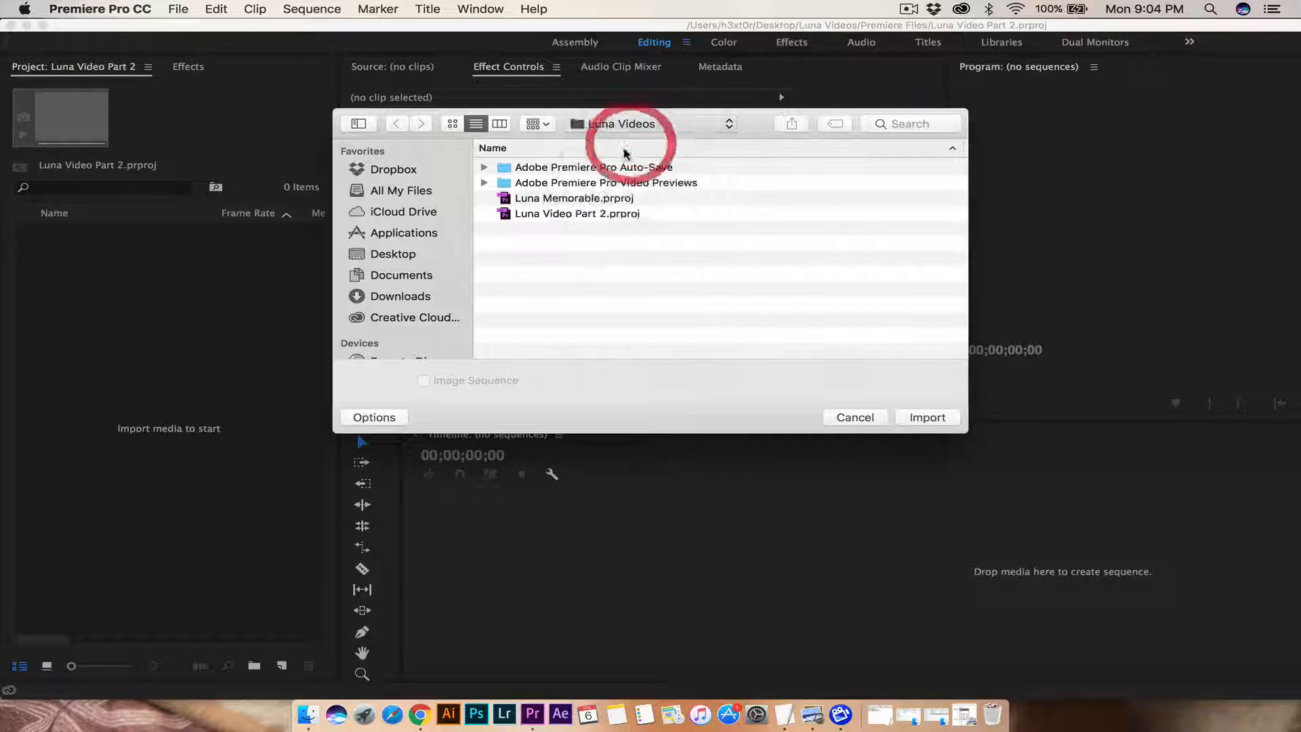
double_click(539, 214)
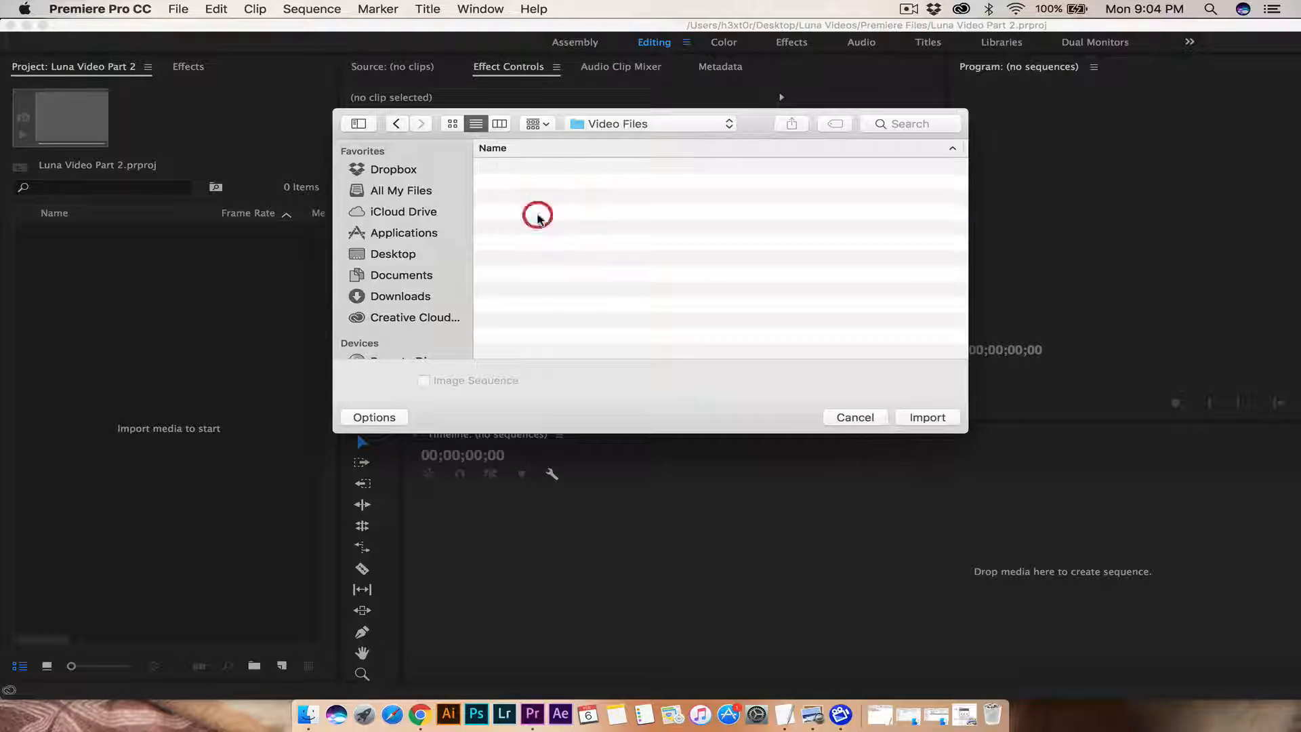
left_click(527, 306)
left_click(542, 177, "shift")
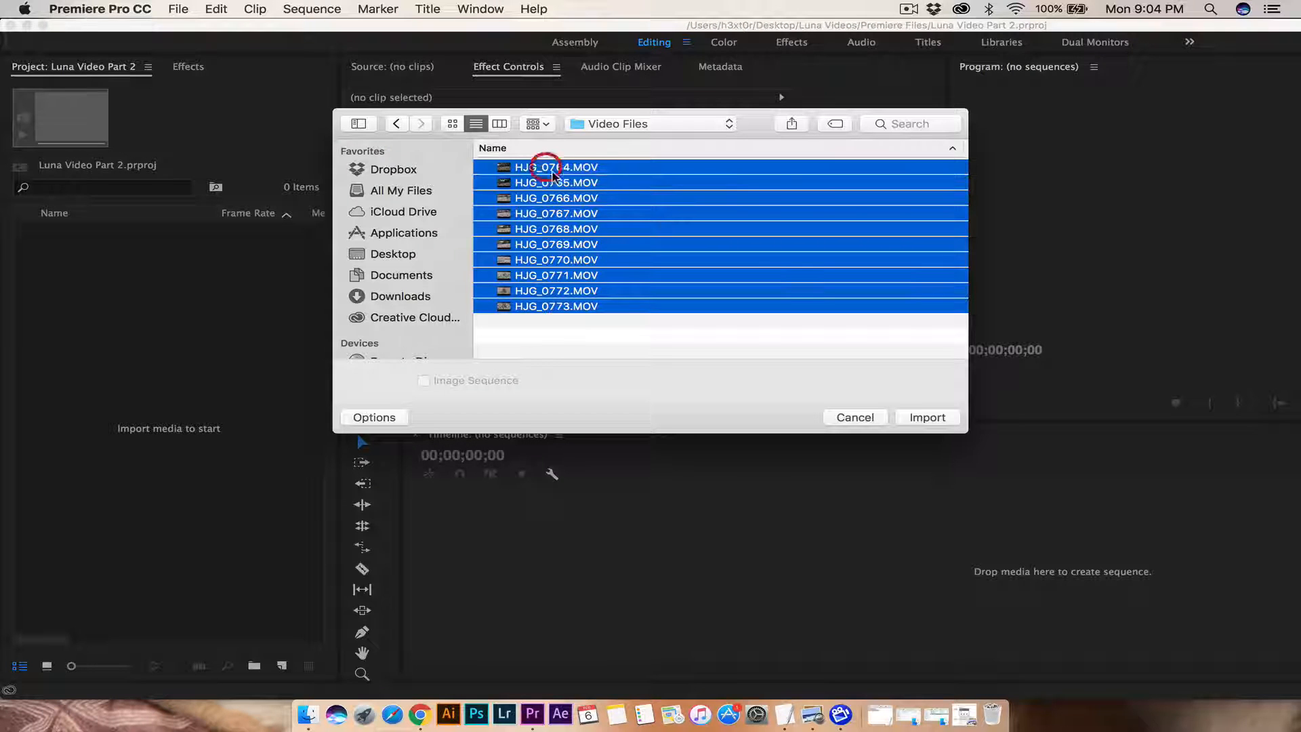
left_click(925, 416)
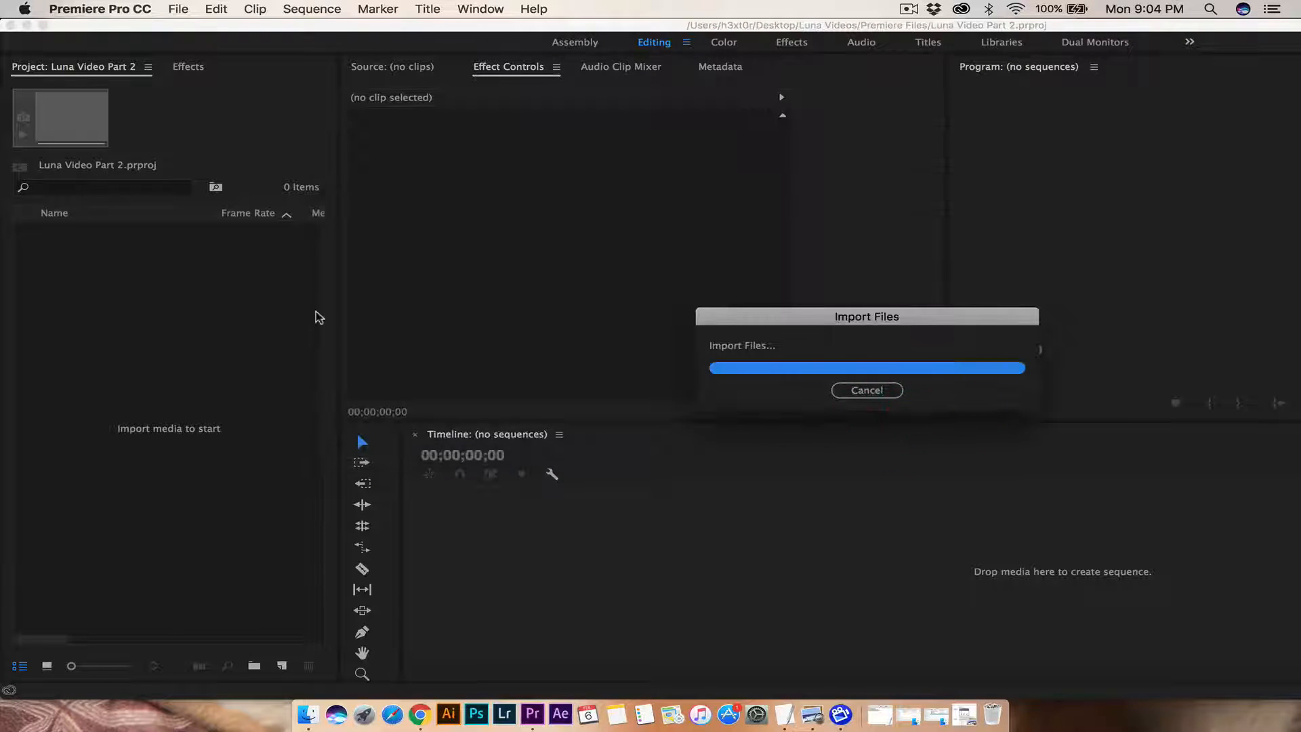
Step: Import the song Supero – Juicy.mp3 from the Luna Videos folder
left_click(174, 476)
double_click(124, 445)
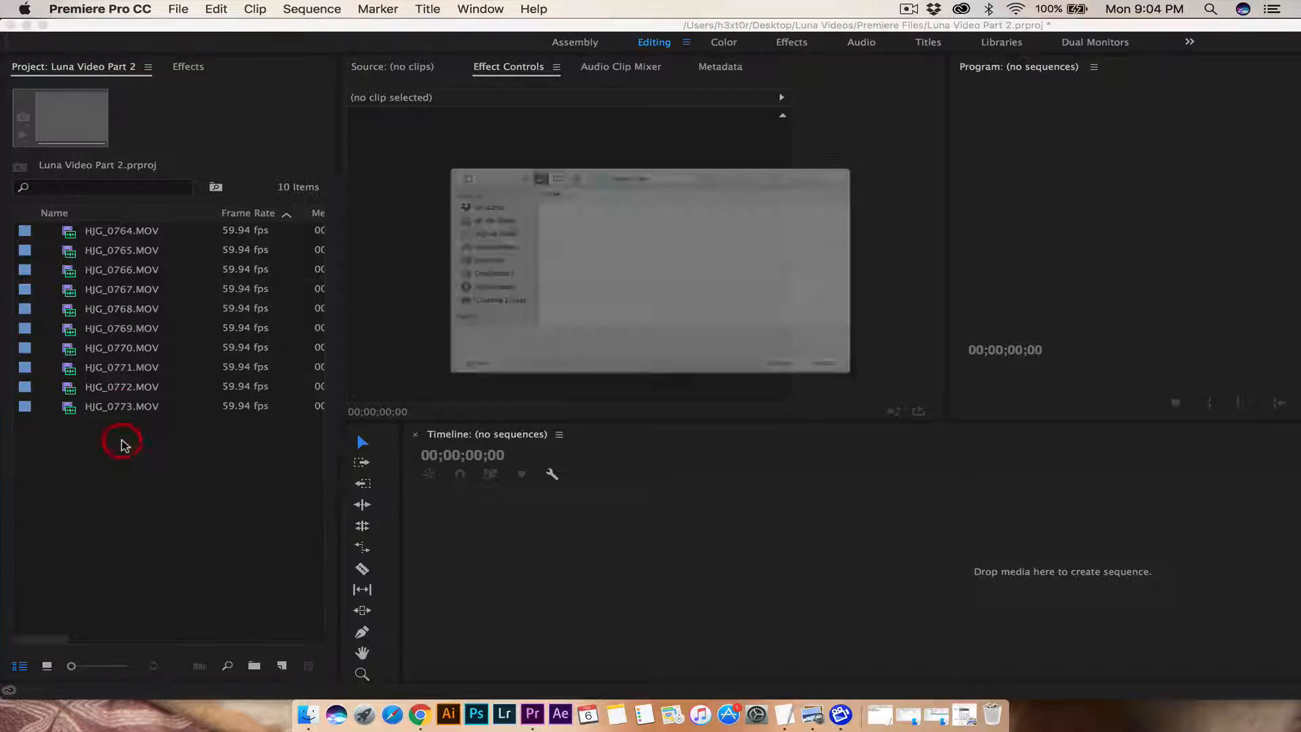
left_click(607, 124)
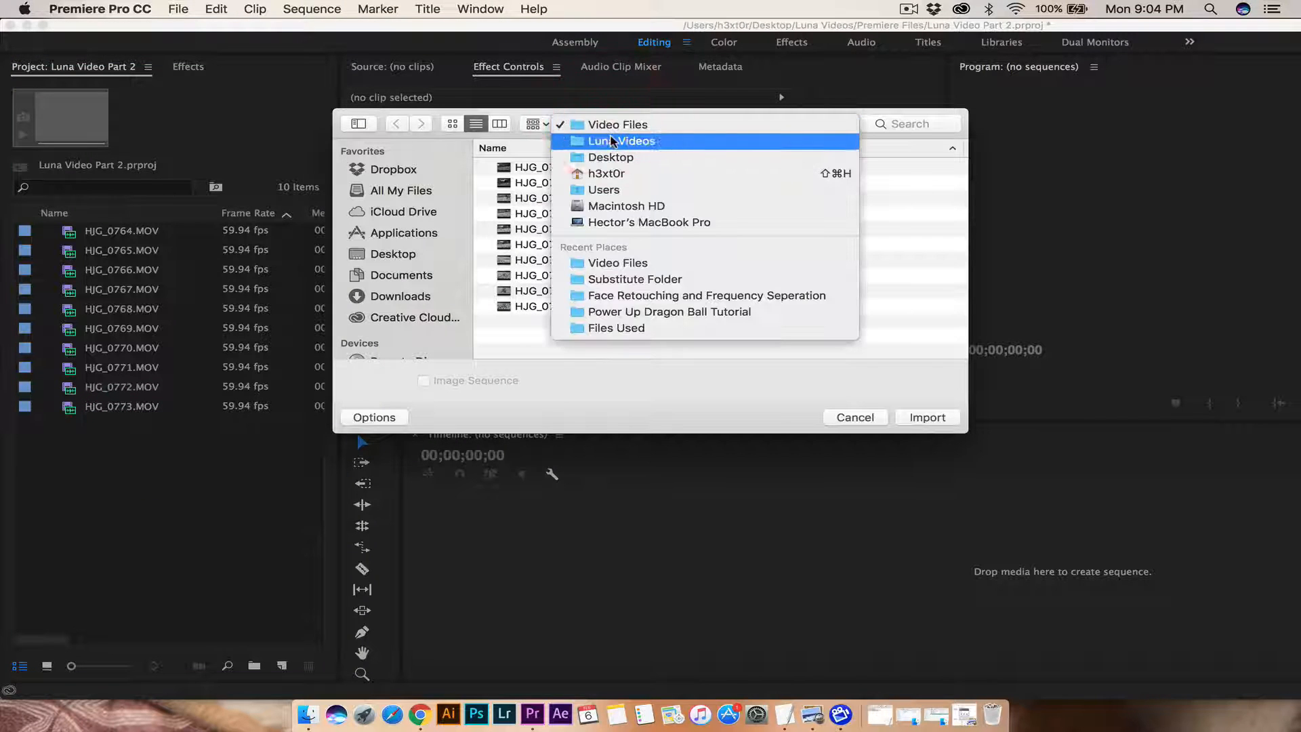
left_click(619, 141)
left_click(548, 198)
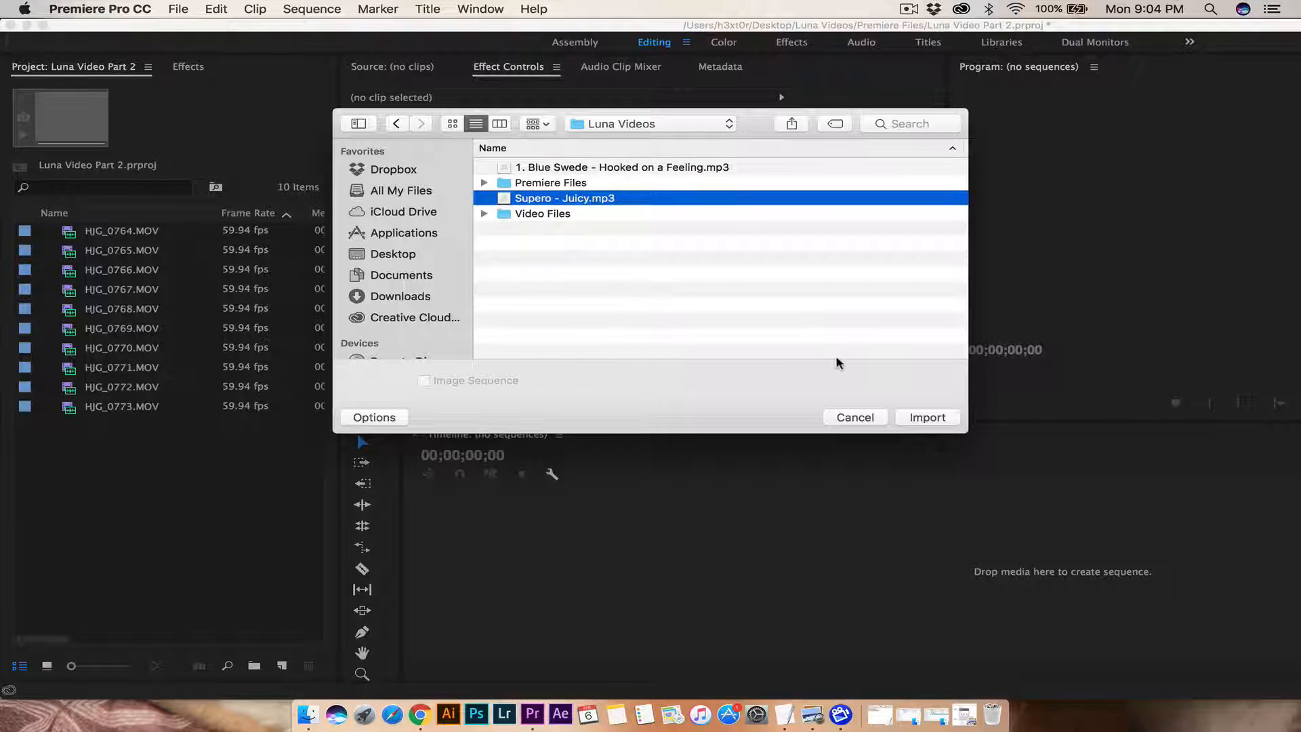
left_click(925, 417)
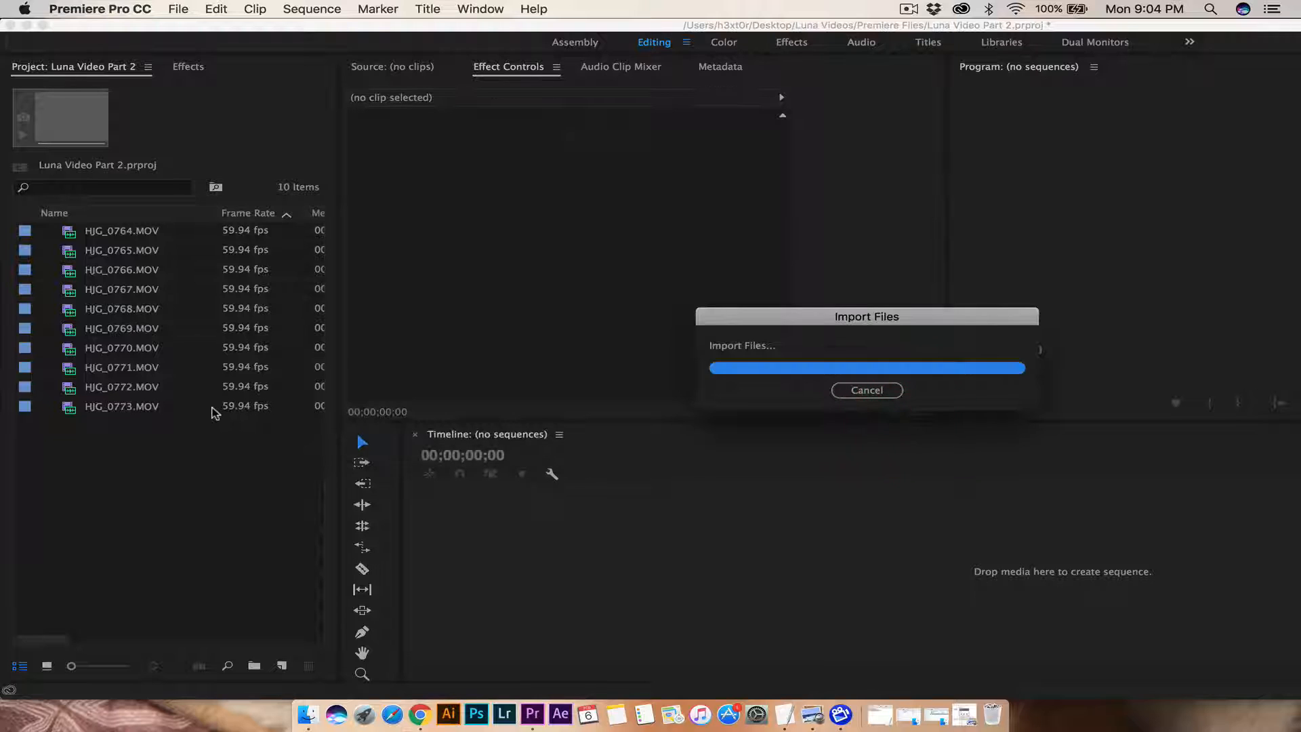
left_click(90, 504)
left_click(116, 426)
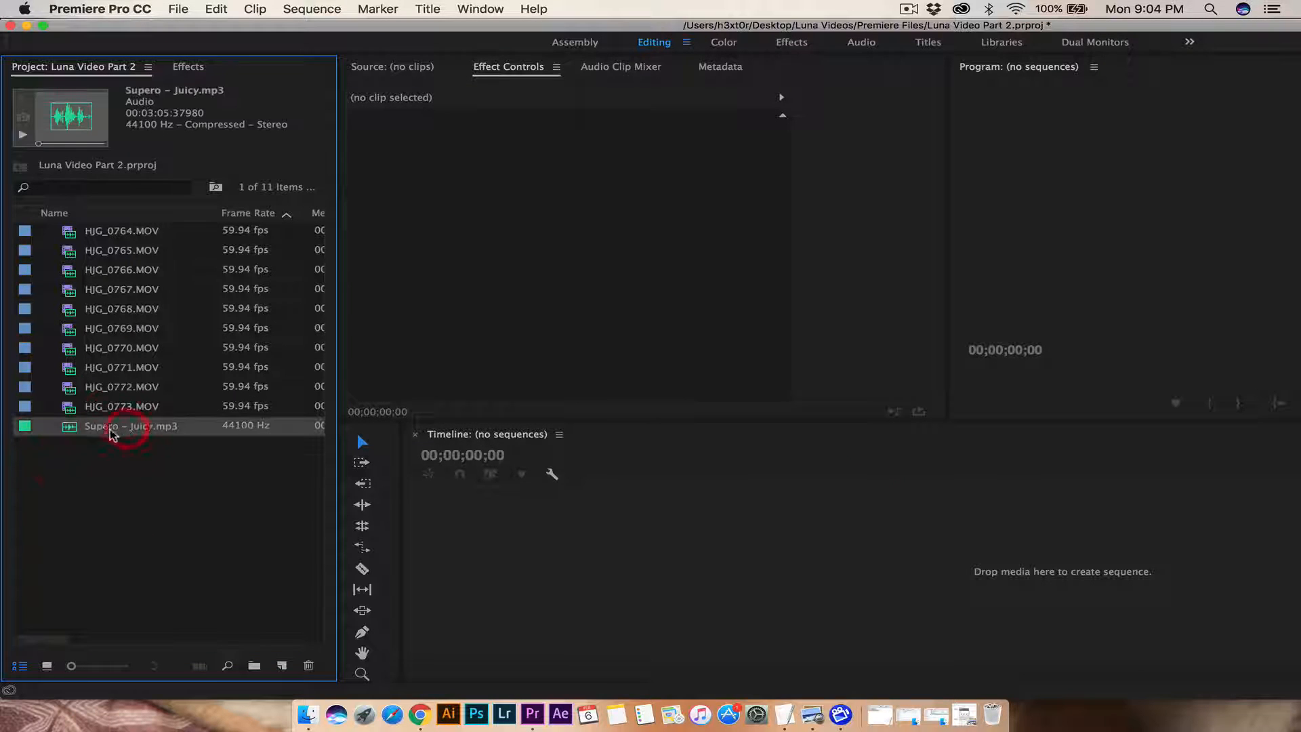
left_click(105, 521)
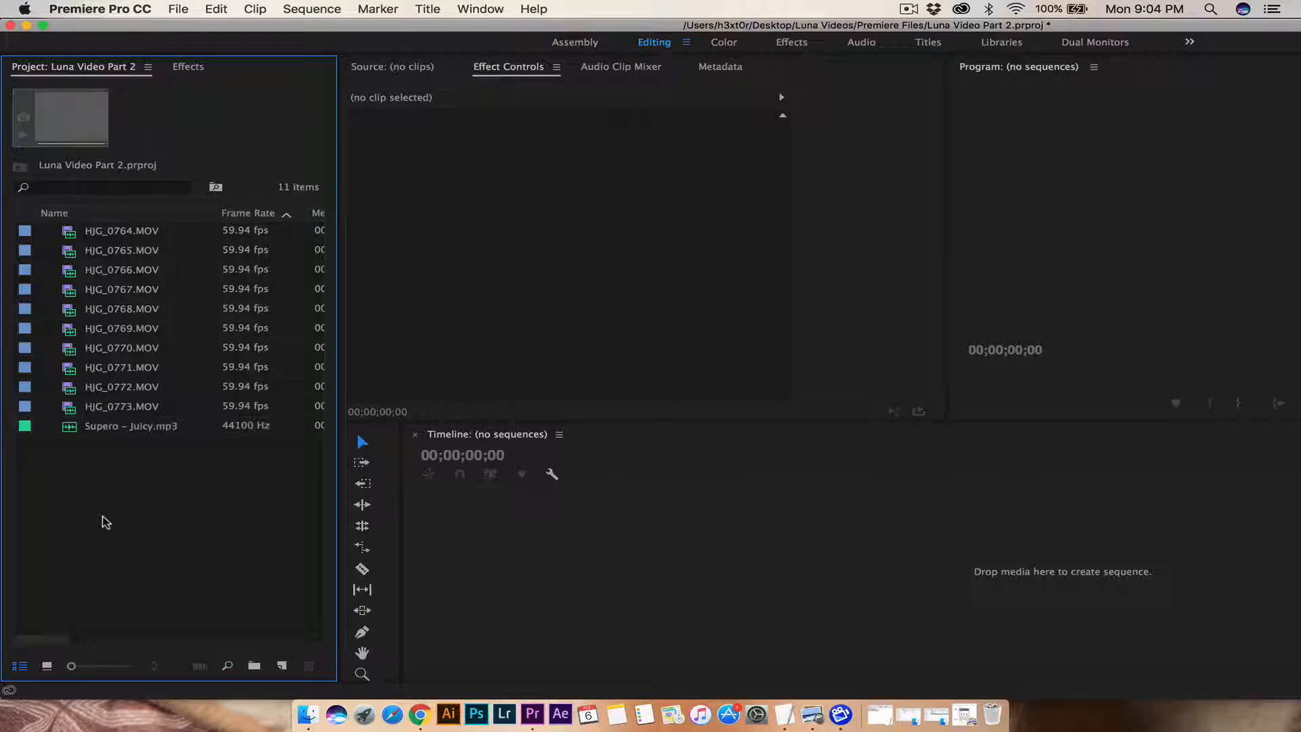
Step: Create a sequence named HJG_0764 from HJG_0764.MOV and maximize the window
left_click(67, 234)
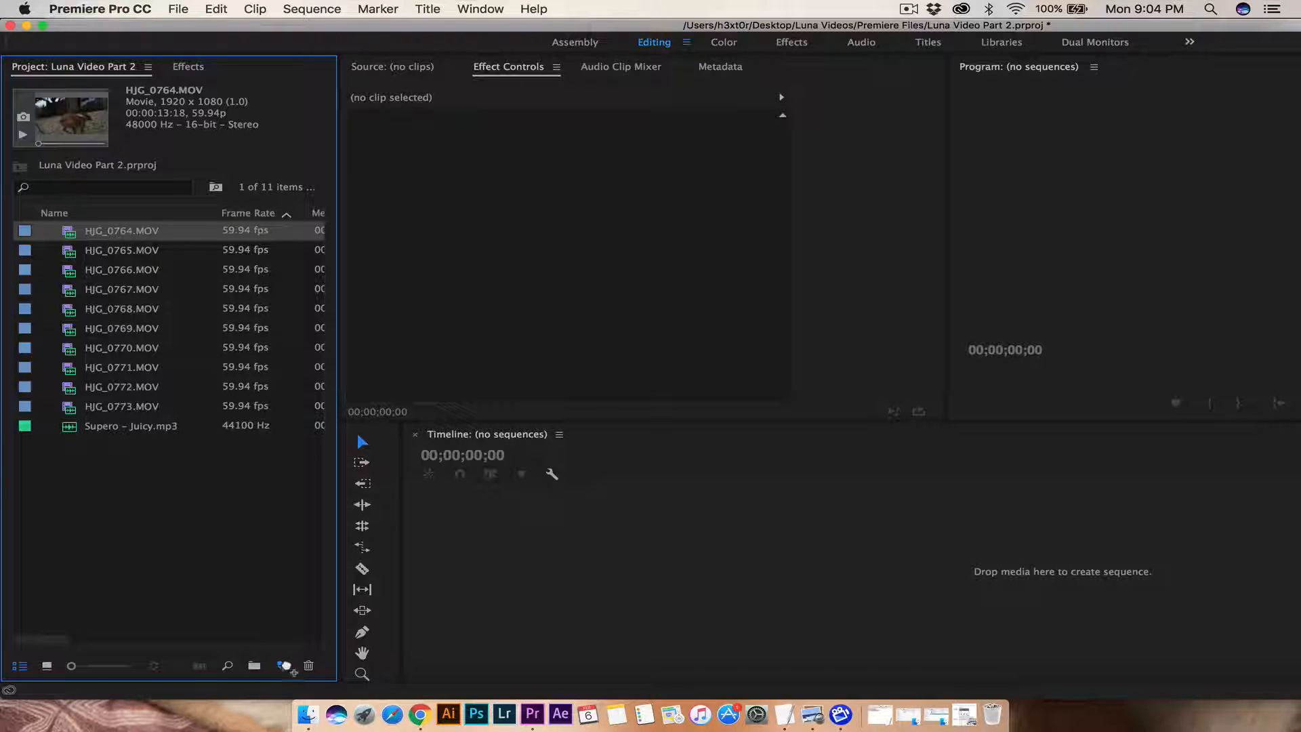
left_click_drag(291, 673, 285, 666)
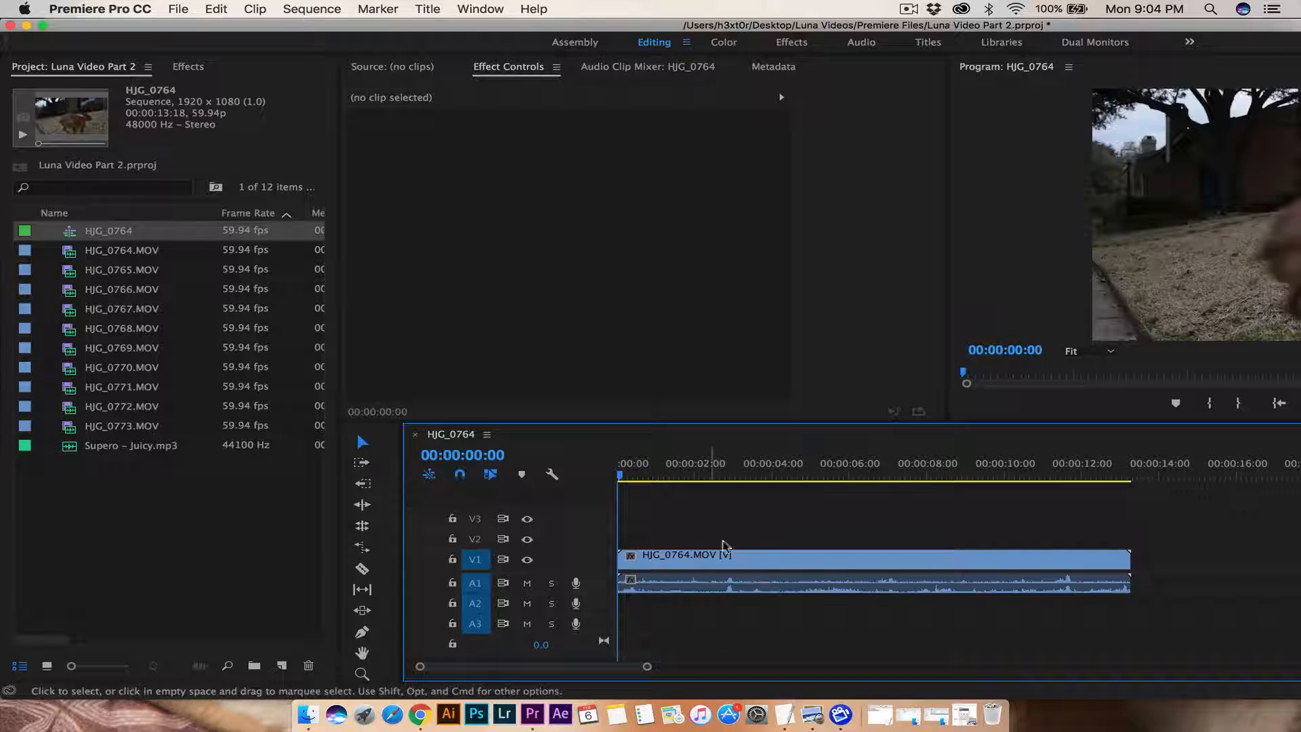
left_click(43, 25)
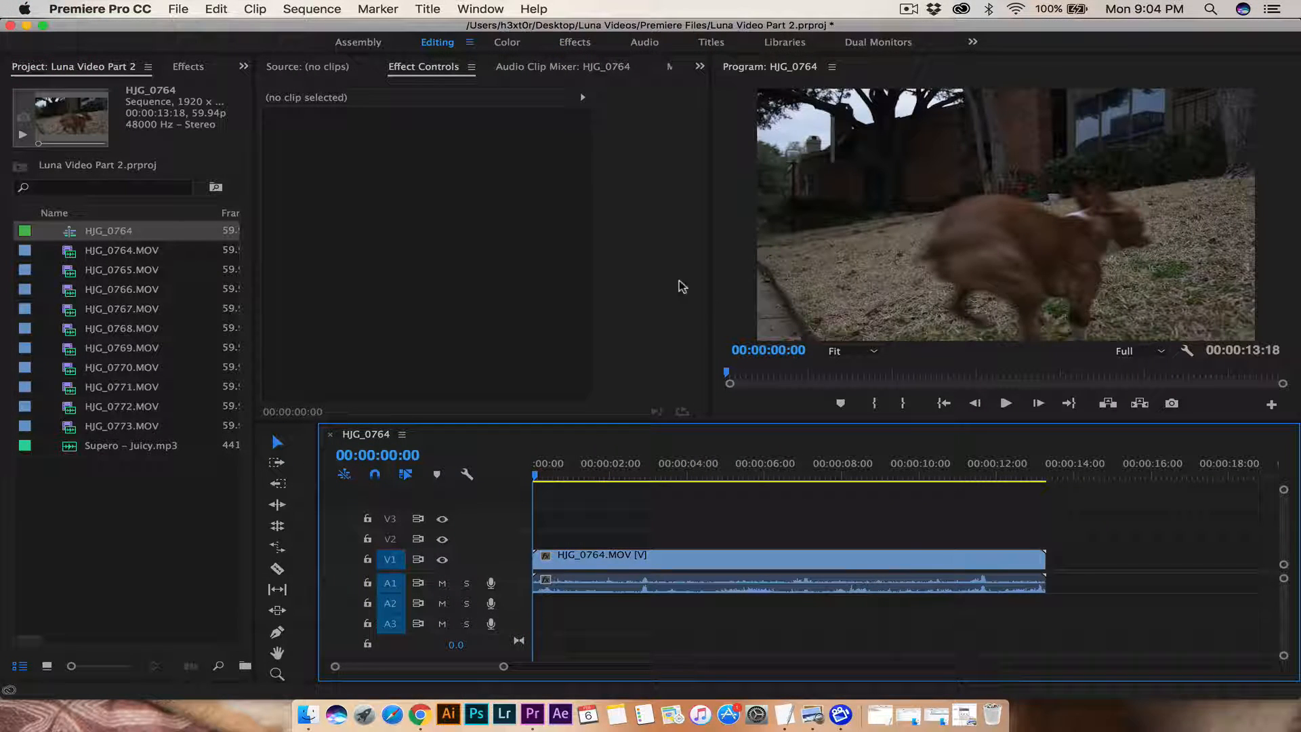
Step: Play through the sequence and park the playhead just before 5 seconds
left_click_drag(538, 472, 685, 507)
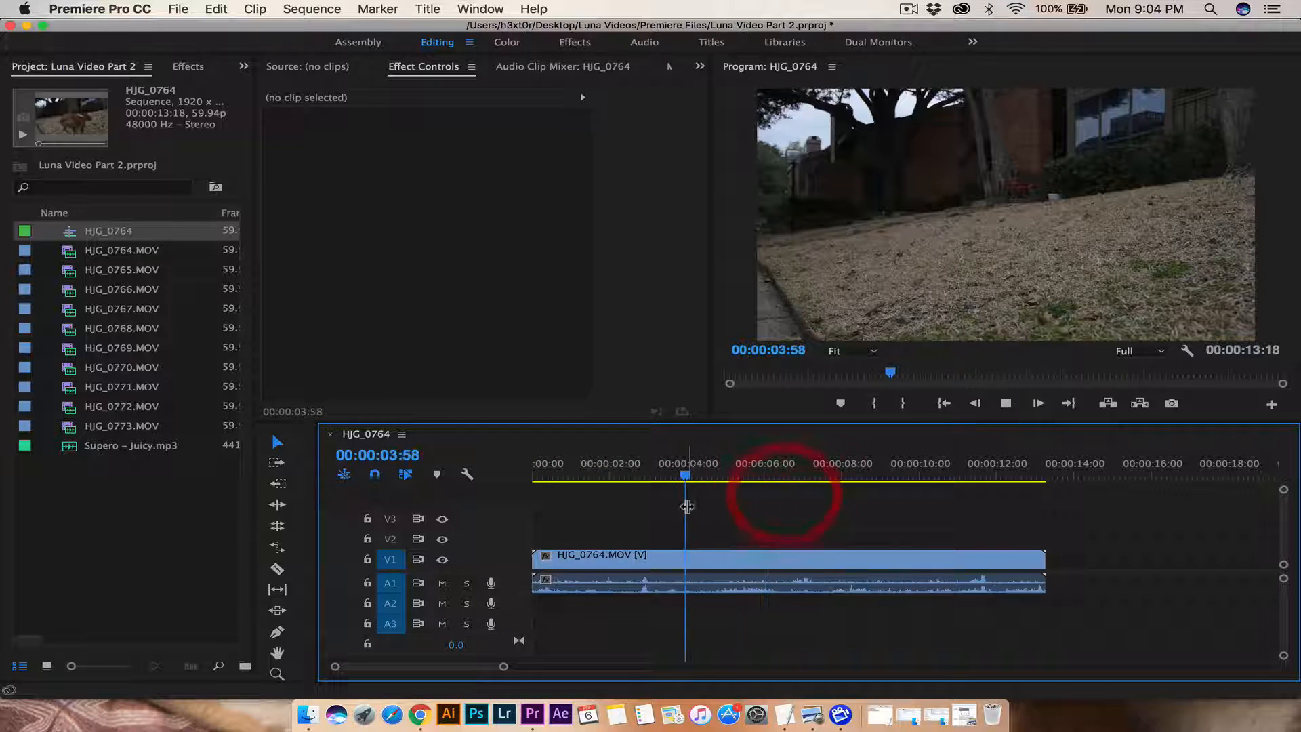
key("space")
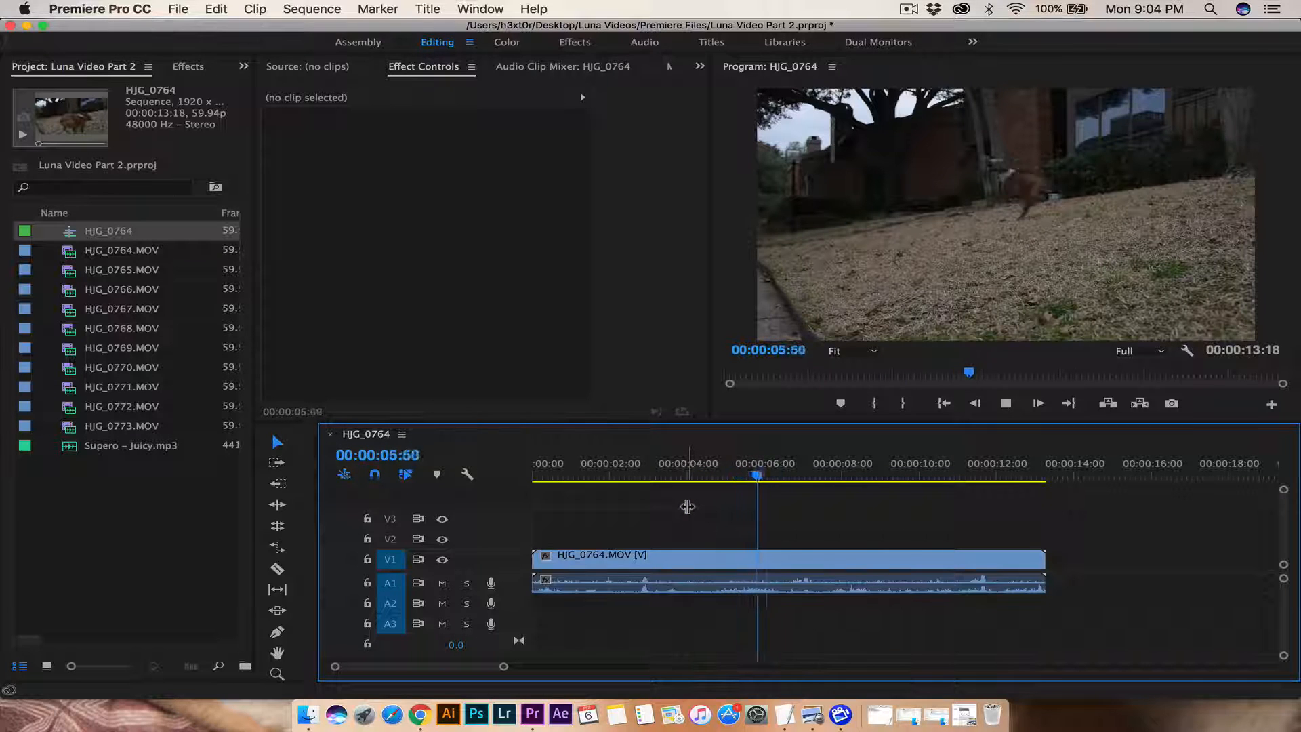
key("space")
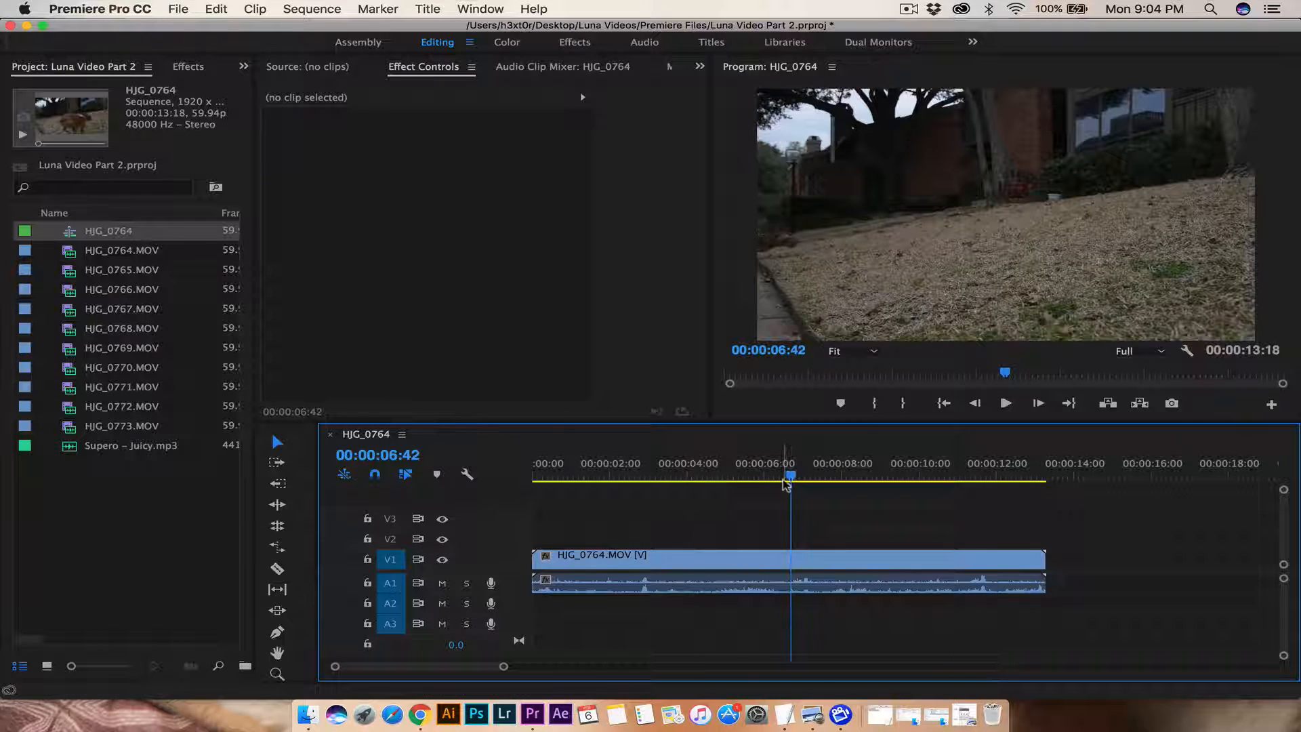
left_click_drag(792, 476, 718, 476)
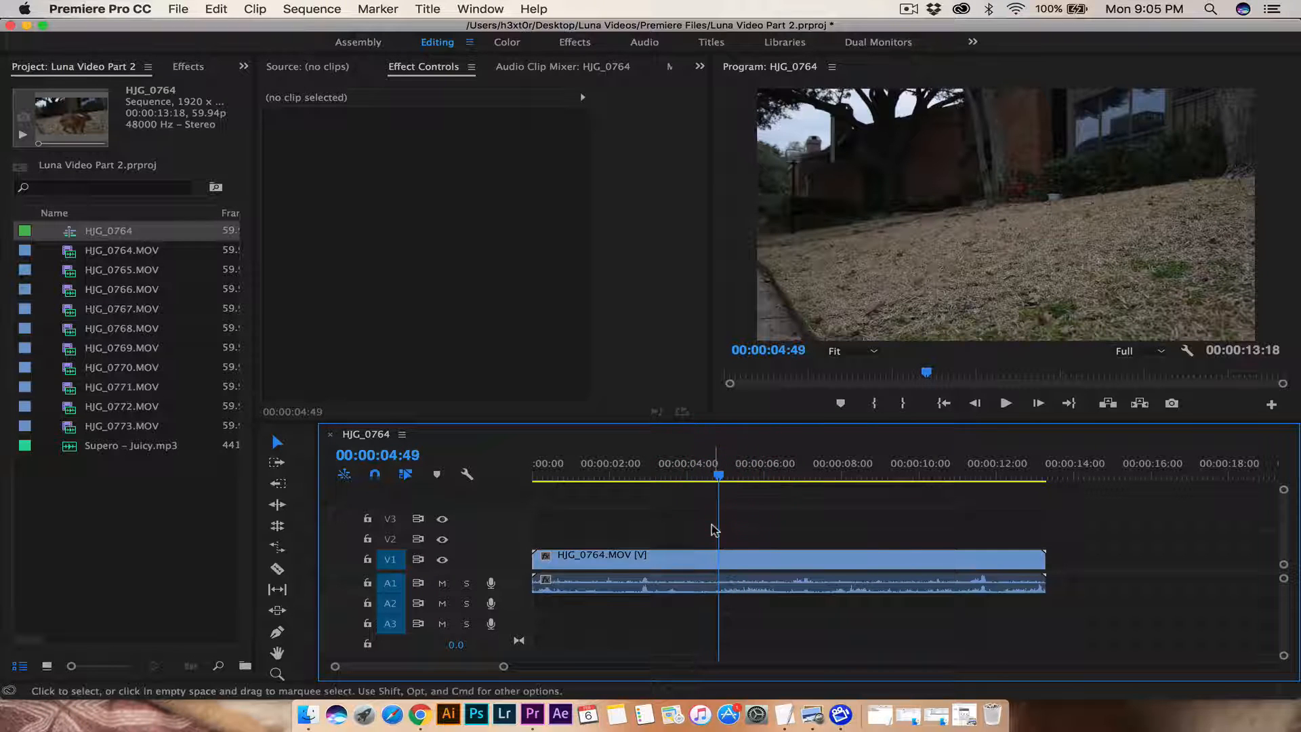
Step: Razor-cut HJG_0764.MOV at two points, splitting it into three pieces
left_click(277, 569)
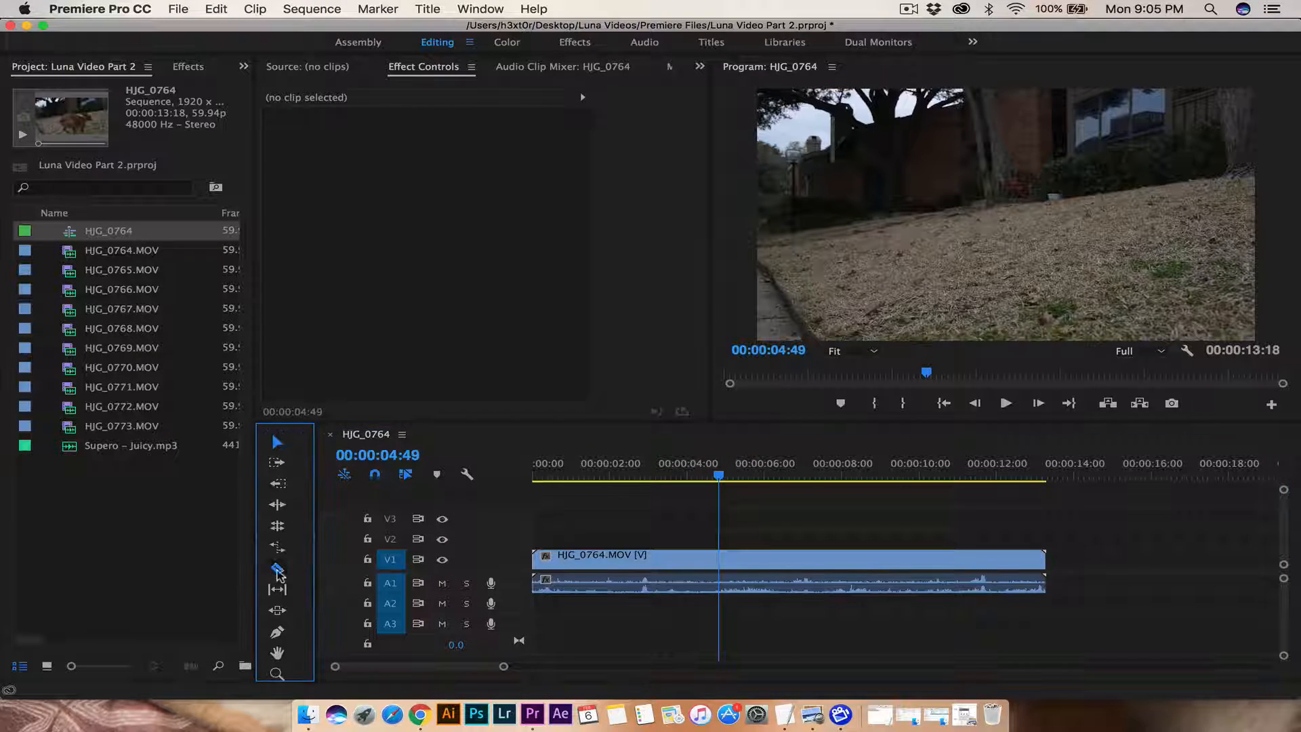
left_click(716, 566)
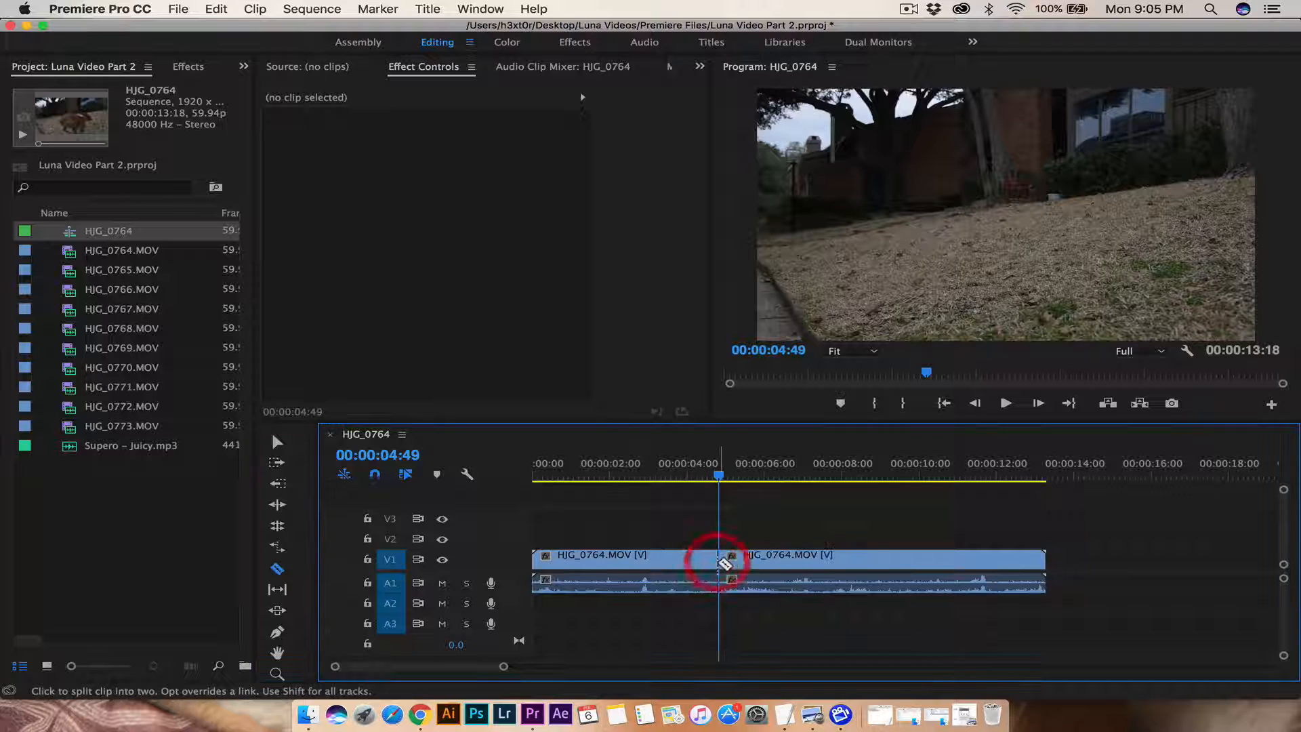
left_click(718, 583)
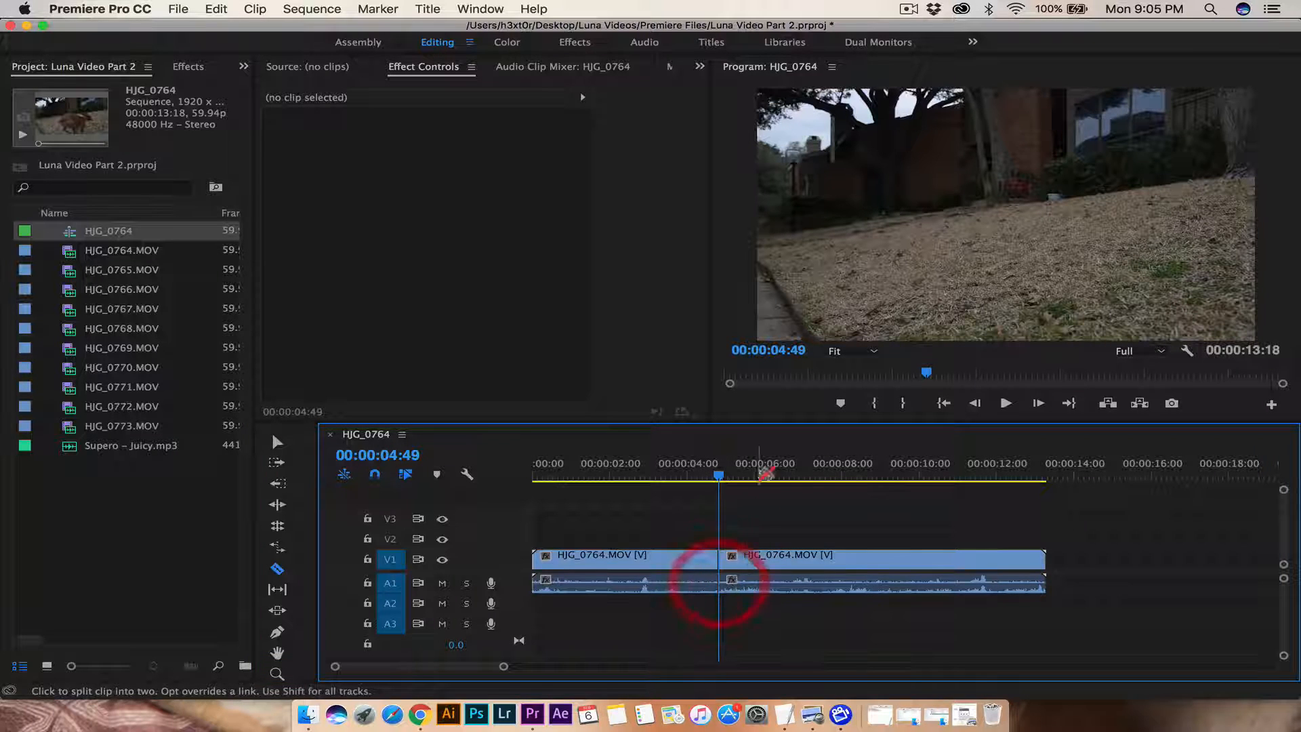
left_click_drag(723, 476, 803, 478)
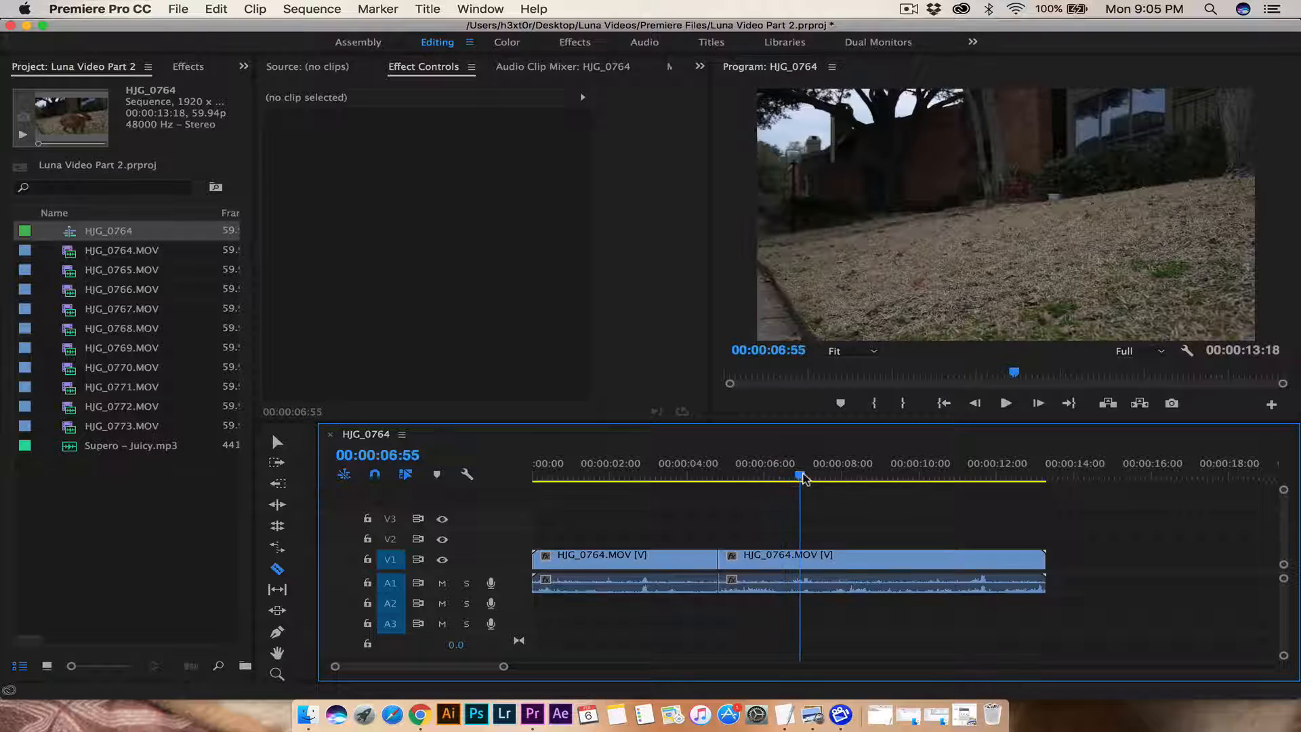
left_click(801, 557)
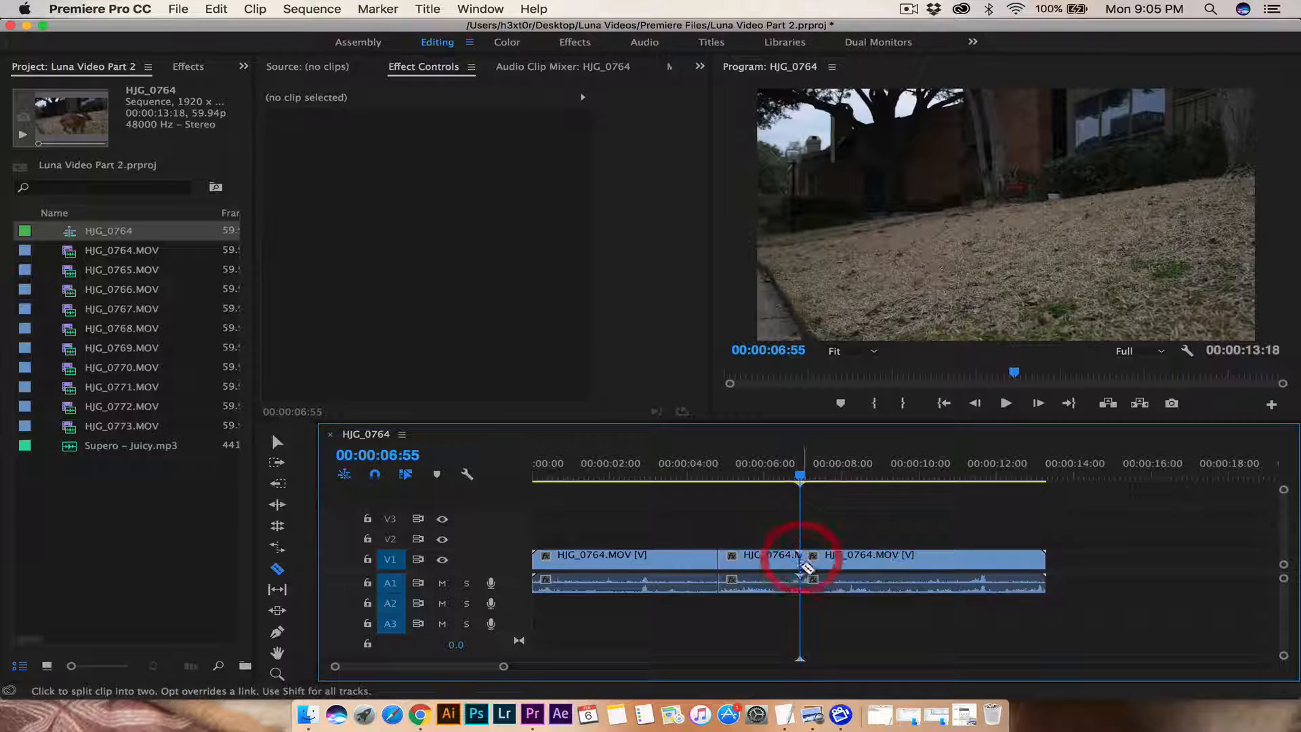
left_click_drag(805, 477, 533, 477)
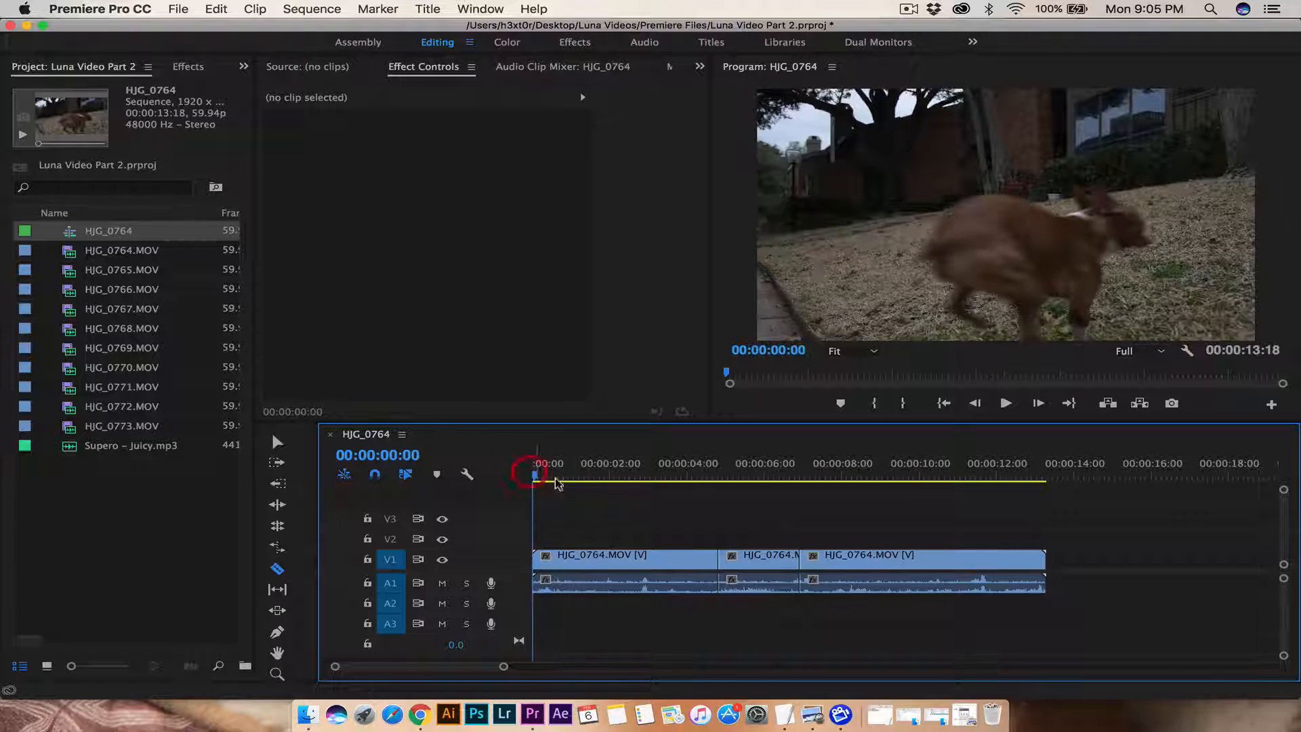
Step: Delete the first and third pieces and move the middle piece to 00:00:00:00
left_click(277, 442)
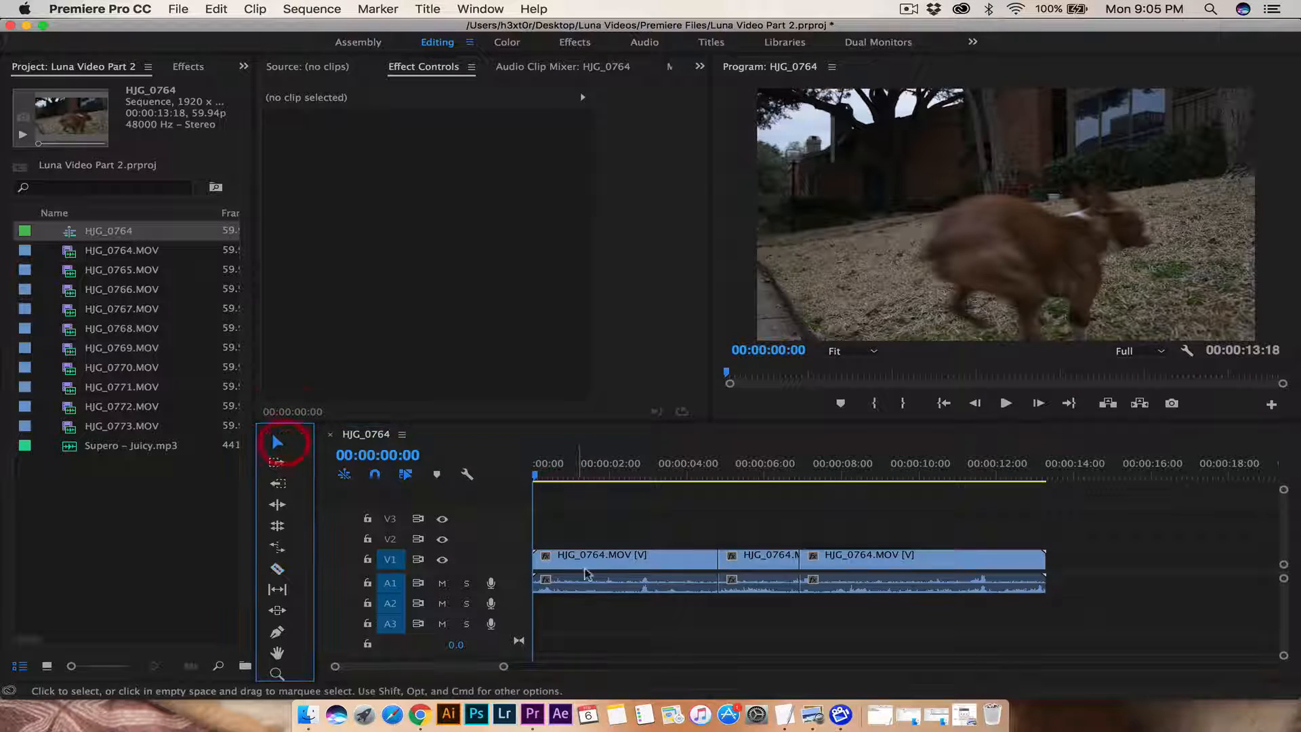
left_click(622, 566)
key("Delete")
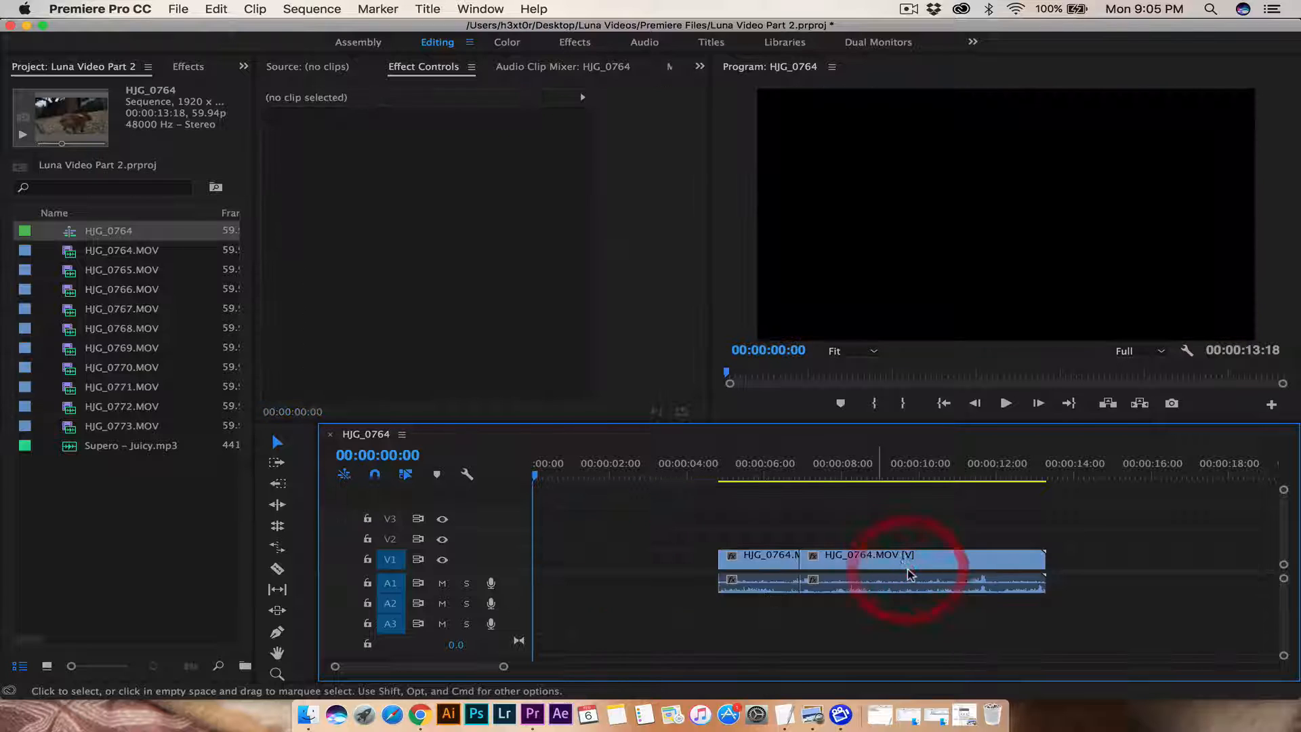
left_click(898, 560)
key("Delete")
left_click_drag(772, 559, 579, 563)
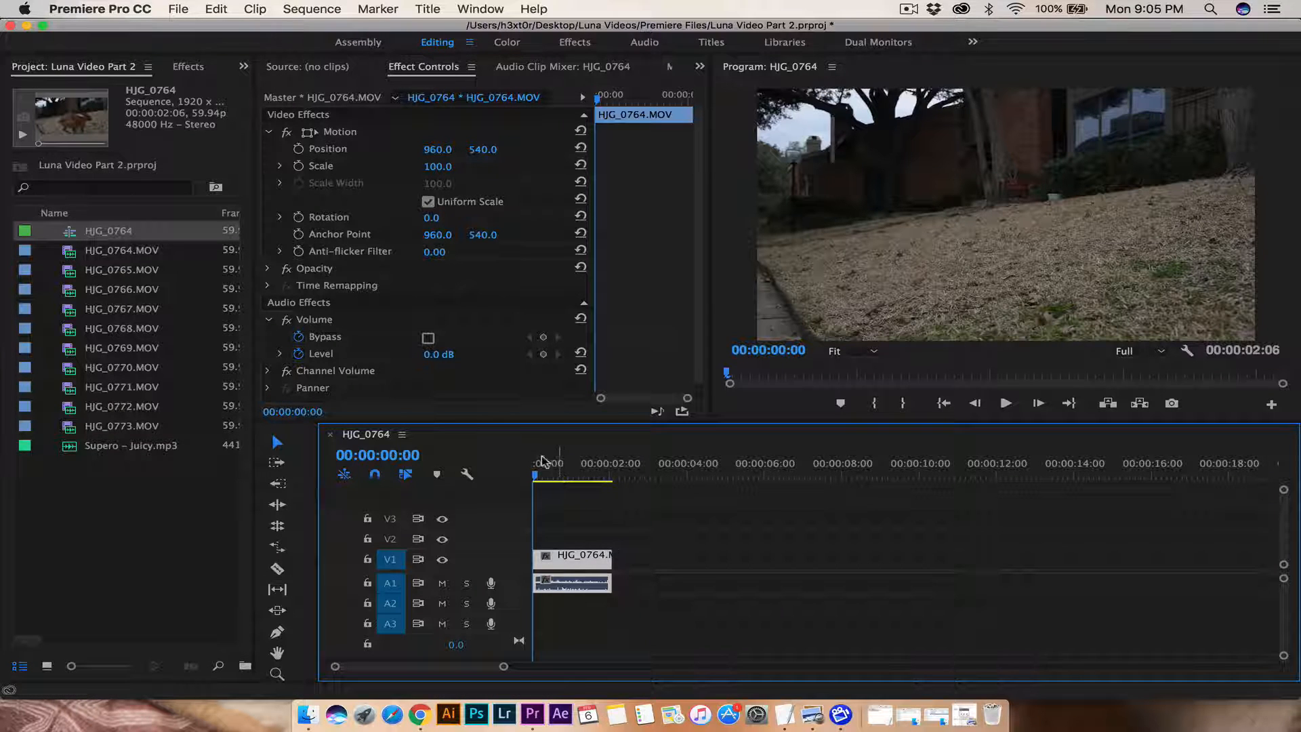
Step: Collapse the Motion and Volume settings in Effect Controls
left_click(419, 70)
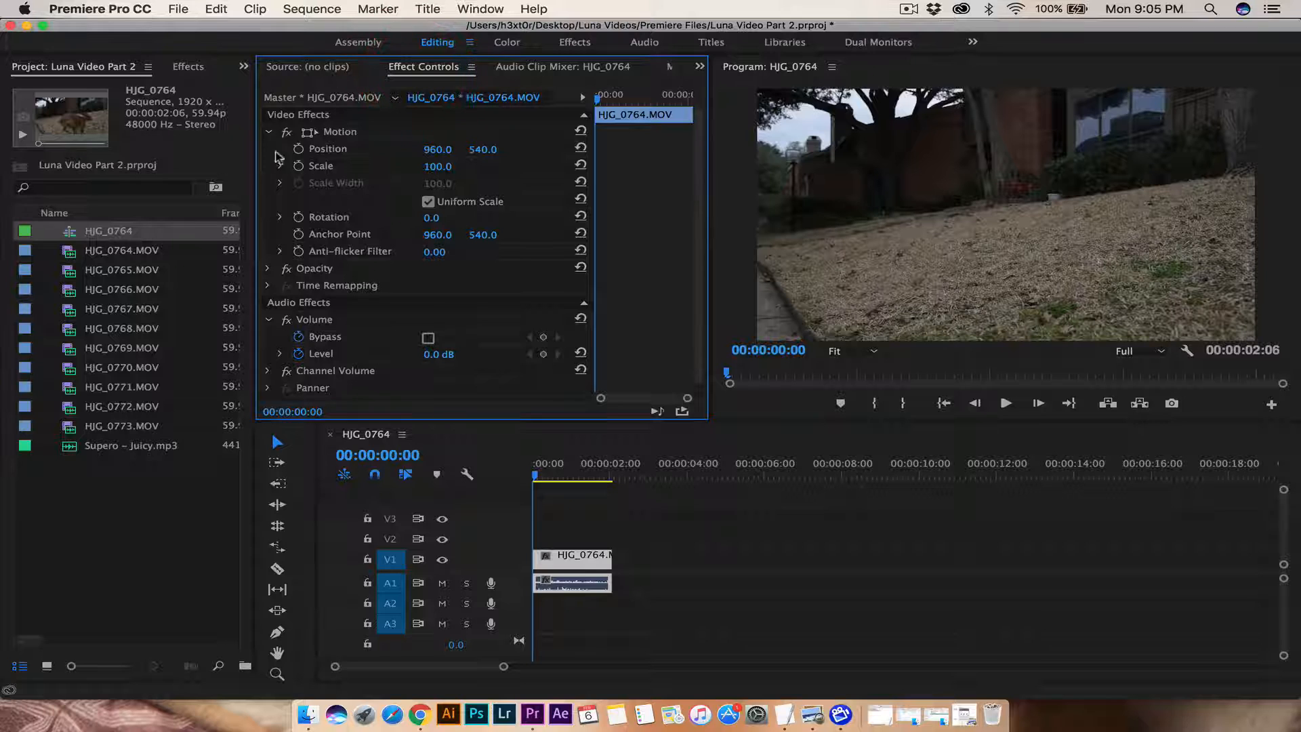
left_click(270, 133)
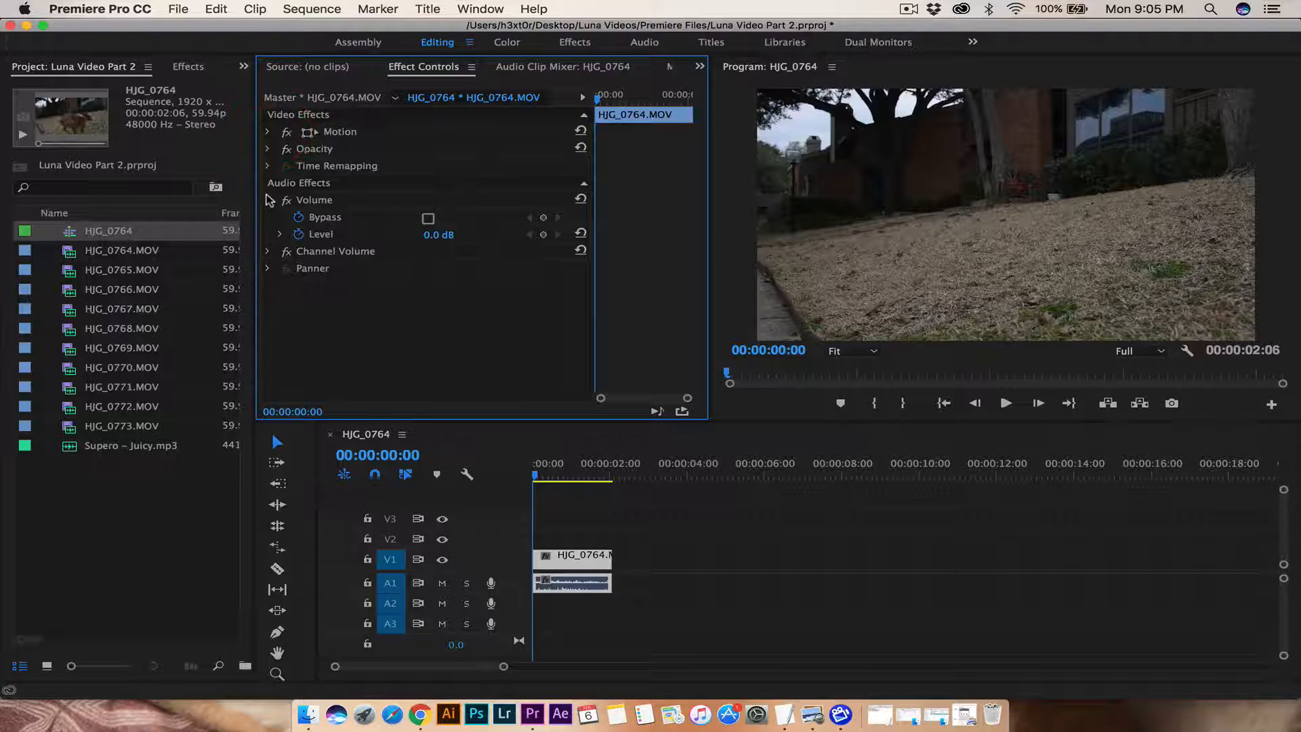
left_click(268, 200)
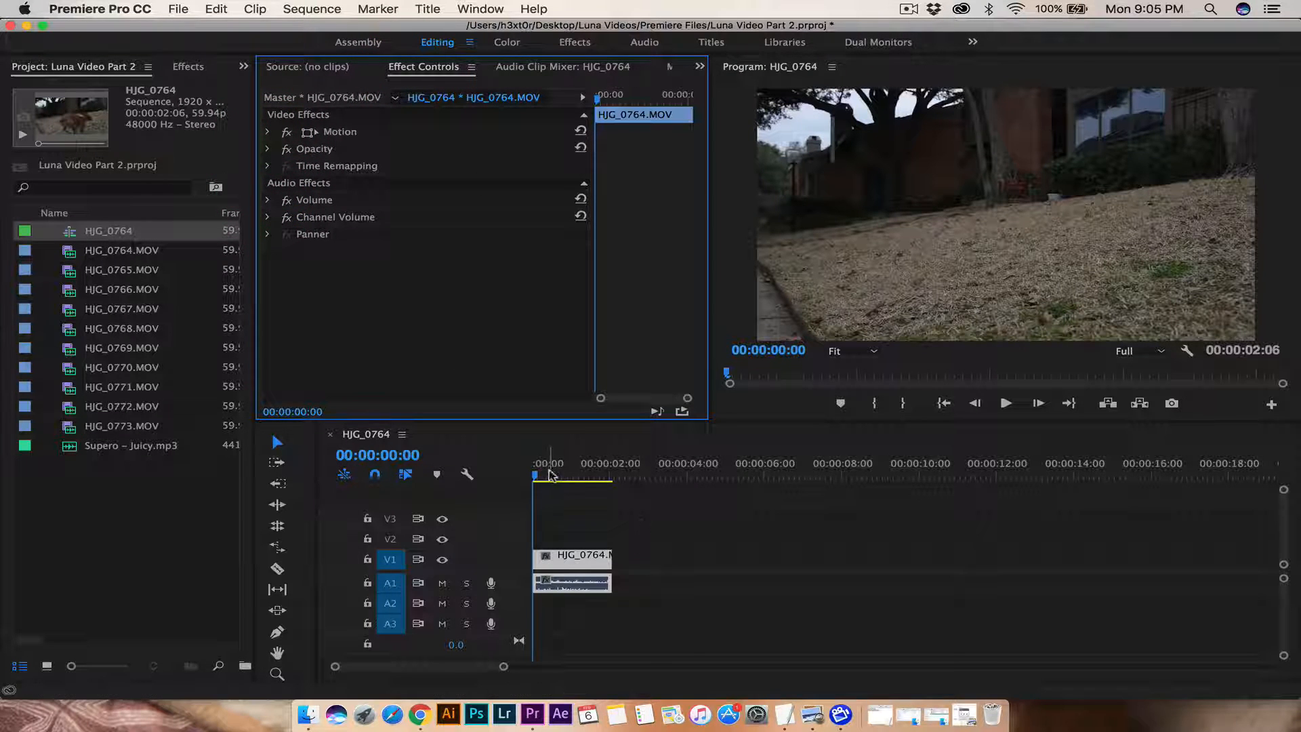
Step: Play the trimmed 00:00:02:06 clip from the sequence start
left_click_drag(550, 474, 519, 474)
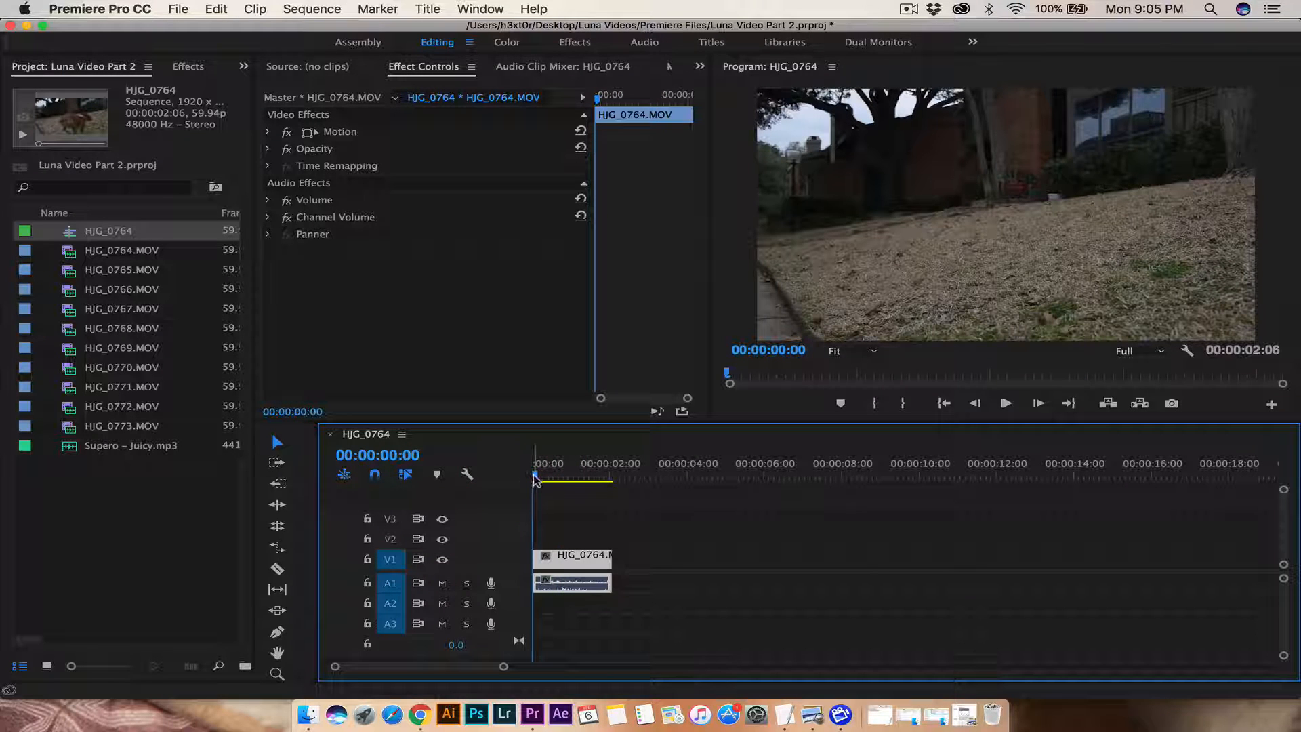
mouse_move(534, 476)
left_mouse_down()
mouse_move(591, 475)
mouse_move(514, 473)
left_mouse_up()
key("space")
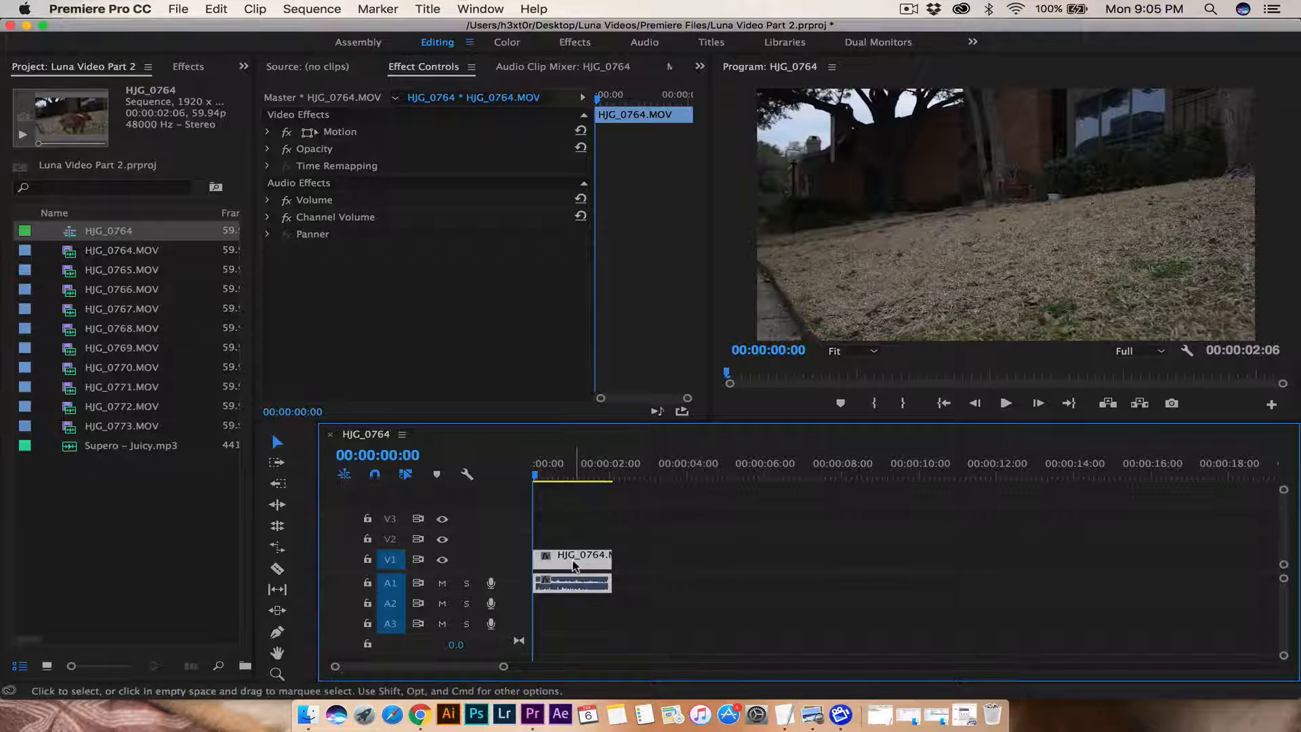
Step: Turn on Reverse Speed for the HJG_0764 clip and play it back
right_click(570, 559)
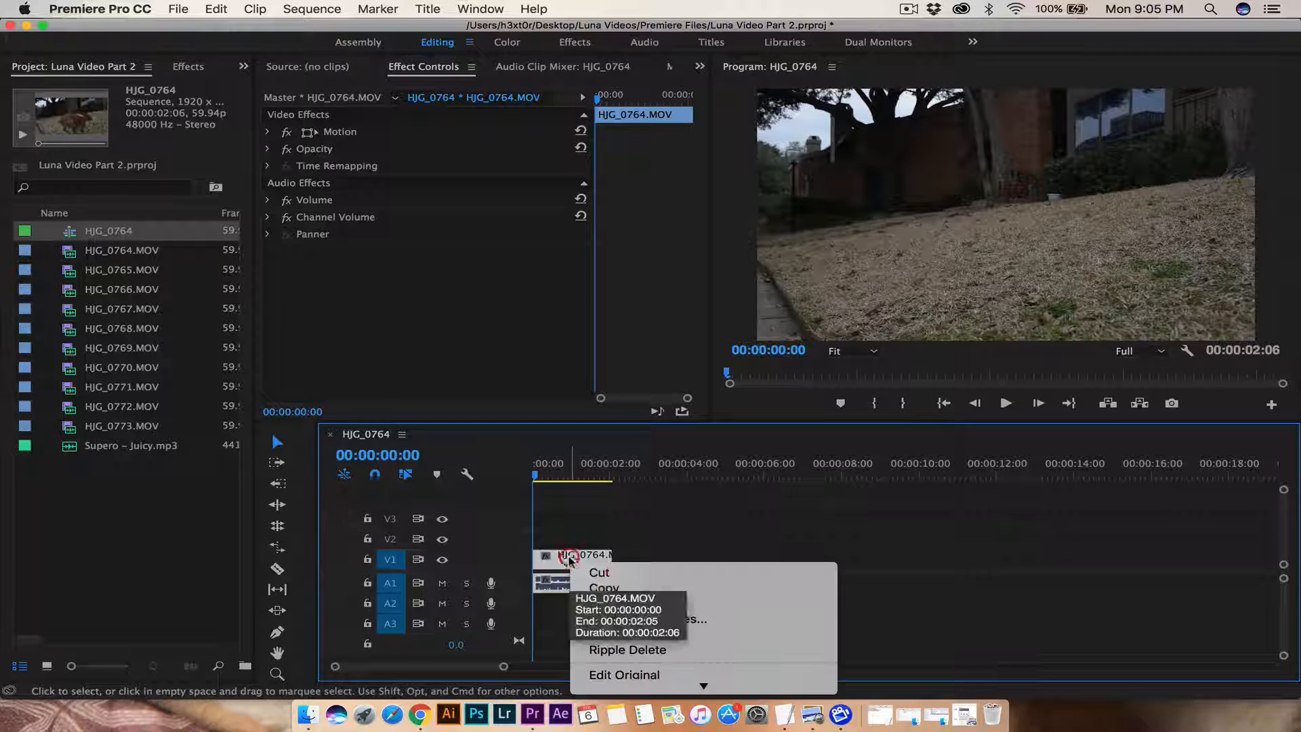
scroll(643, 613, "down", 6)
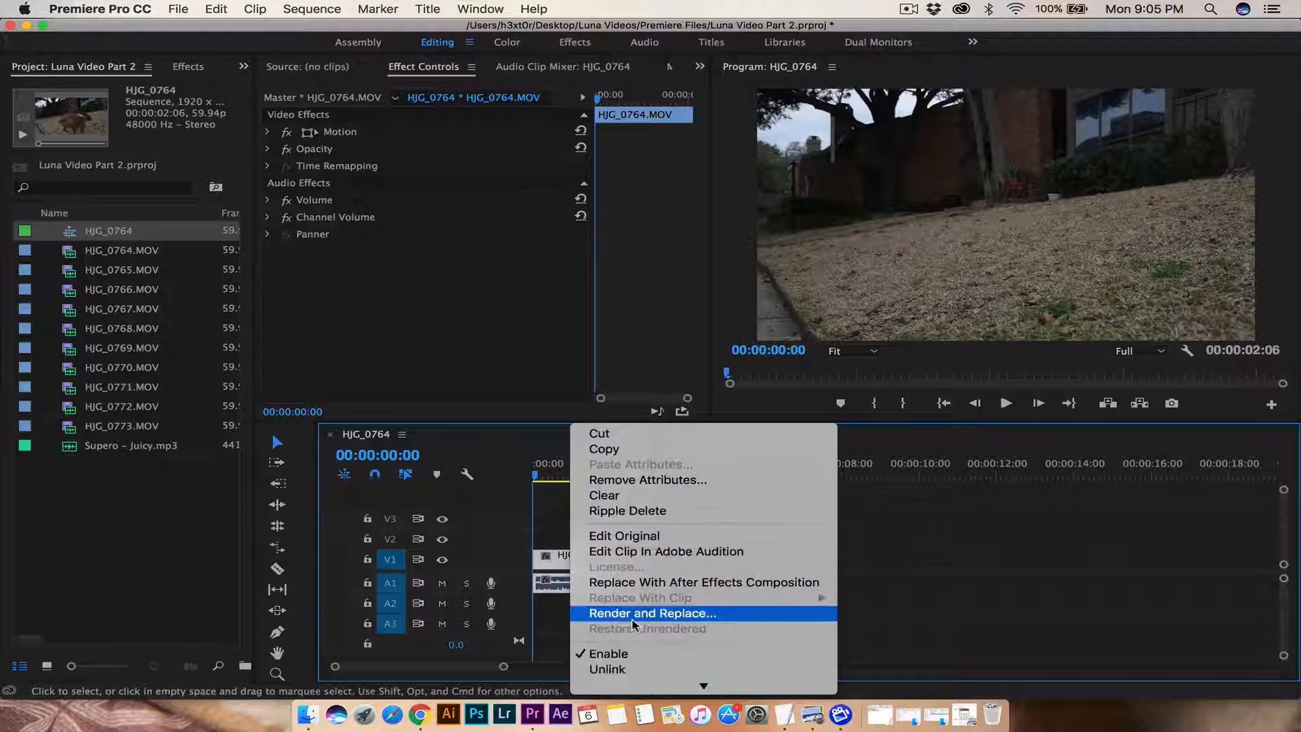
scroll(660, 601, "down", 6)
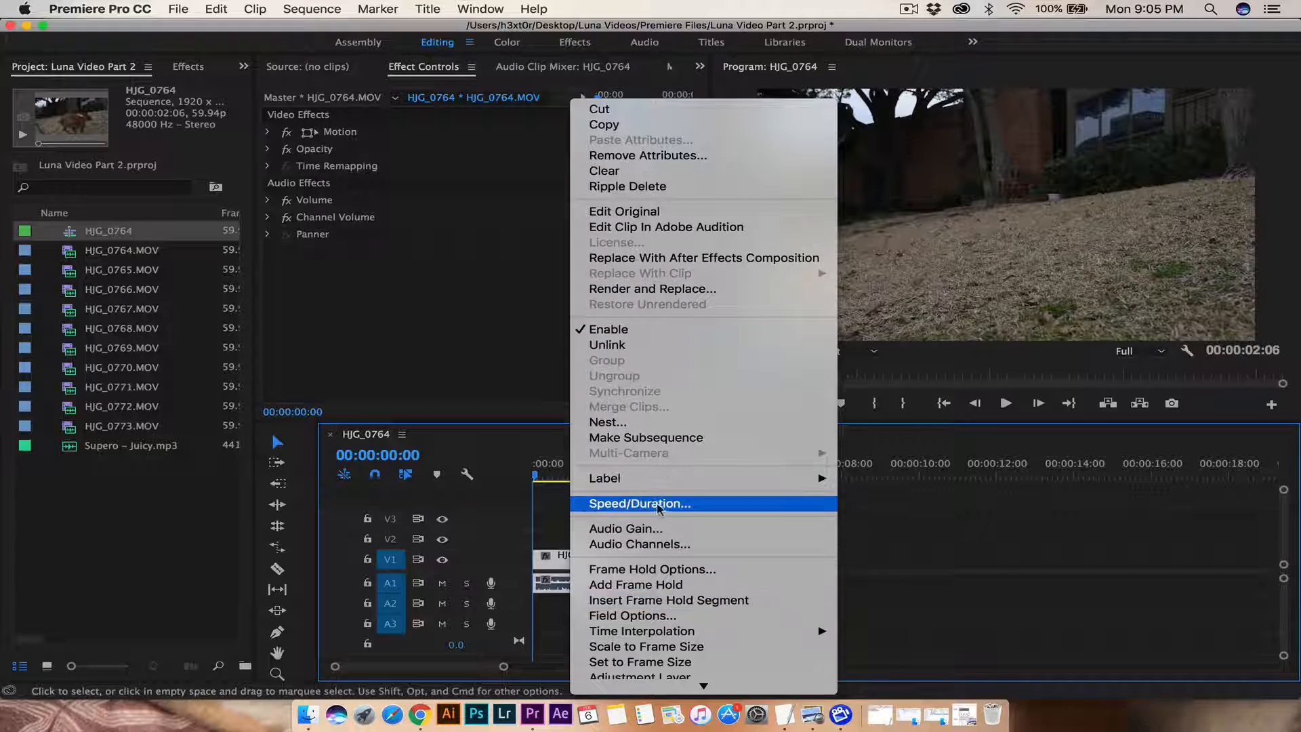
left_click(652, 508)
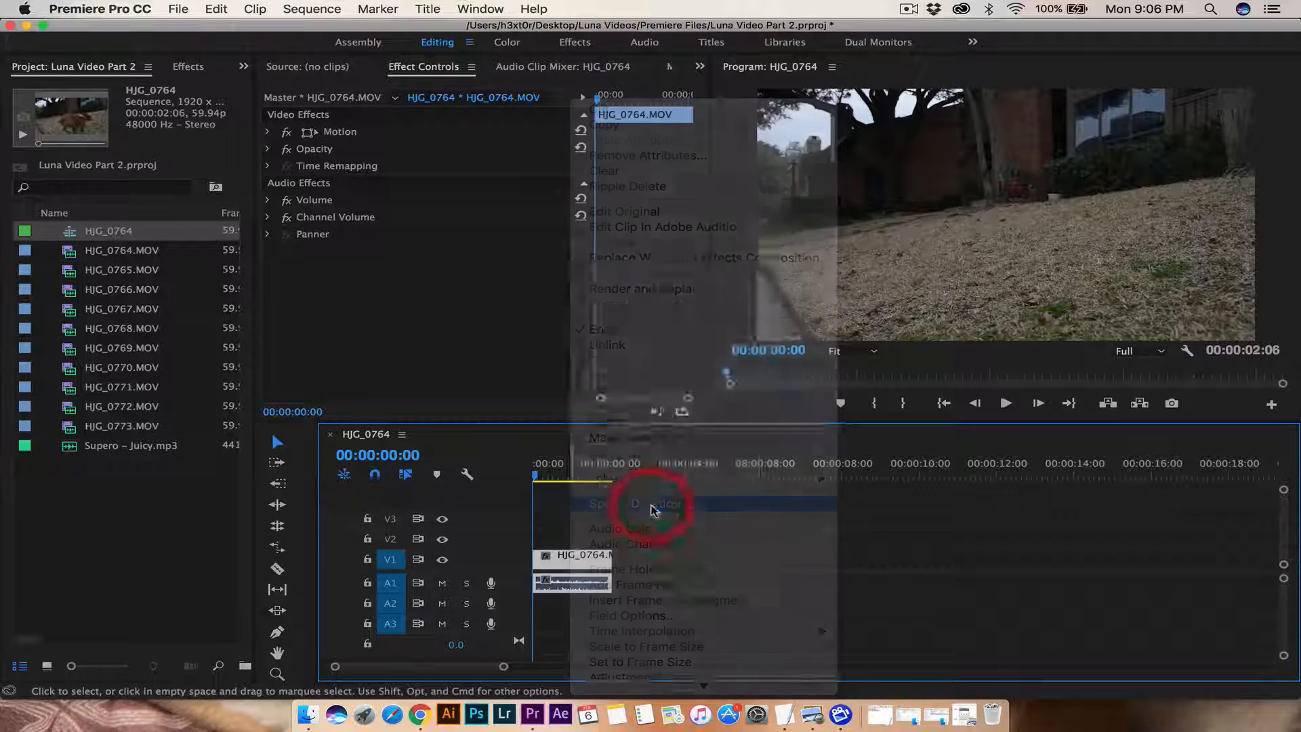
left_click_drag(644, 270, 448, 345)
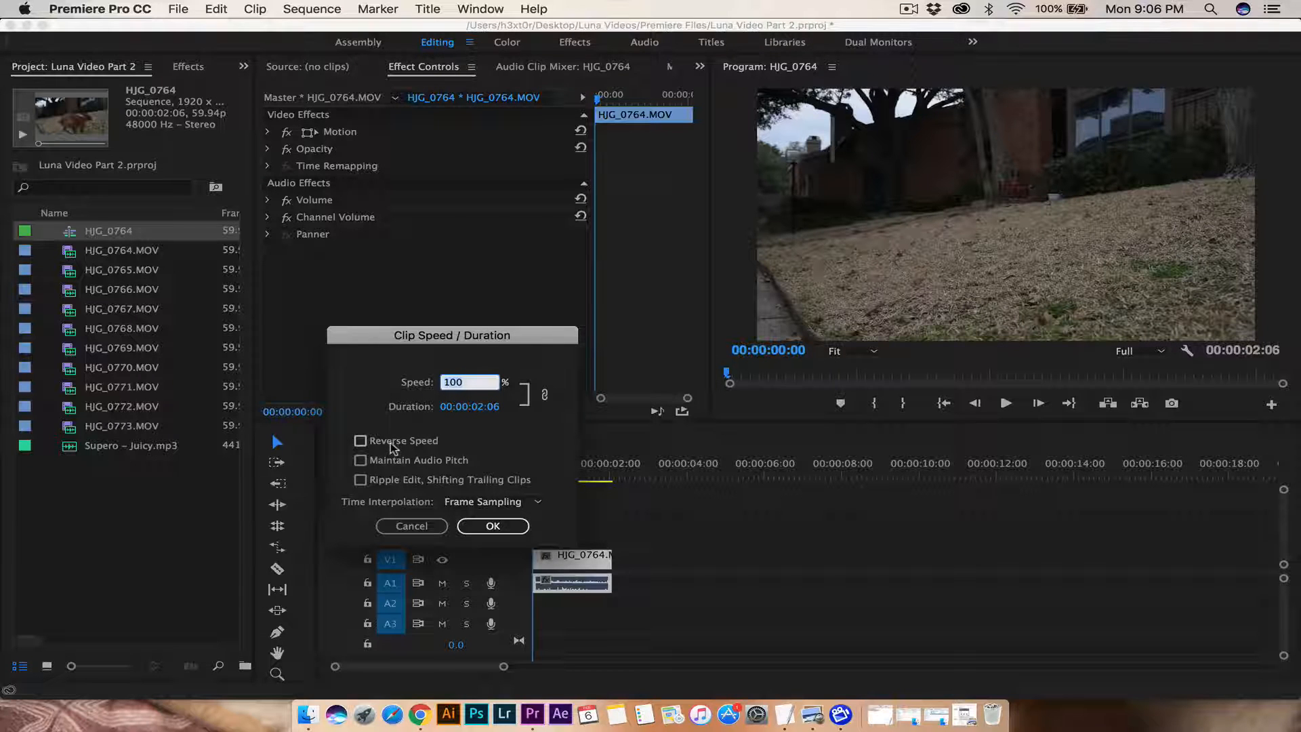
left_click(360, 441)
left_click(492, 526)
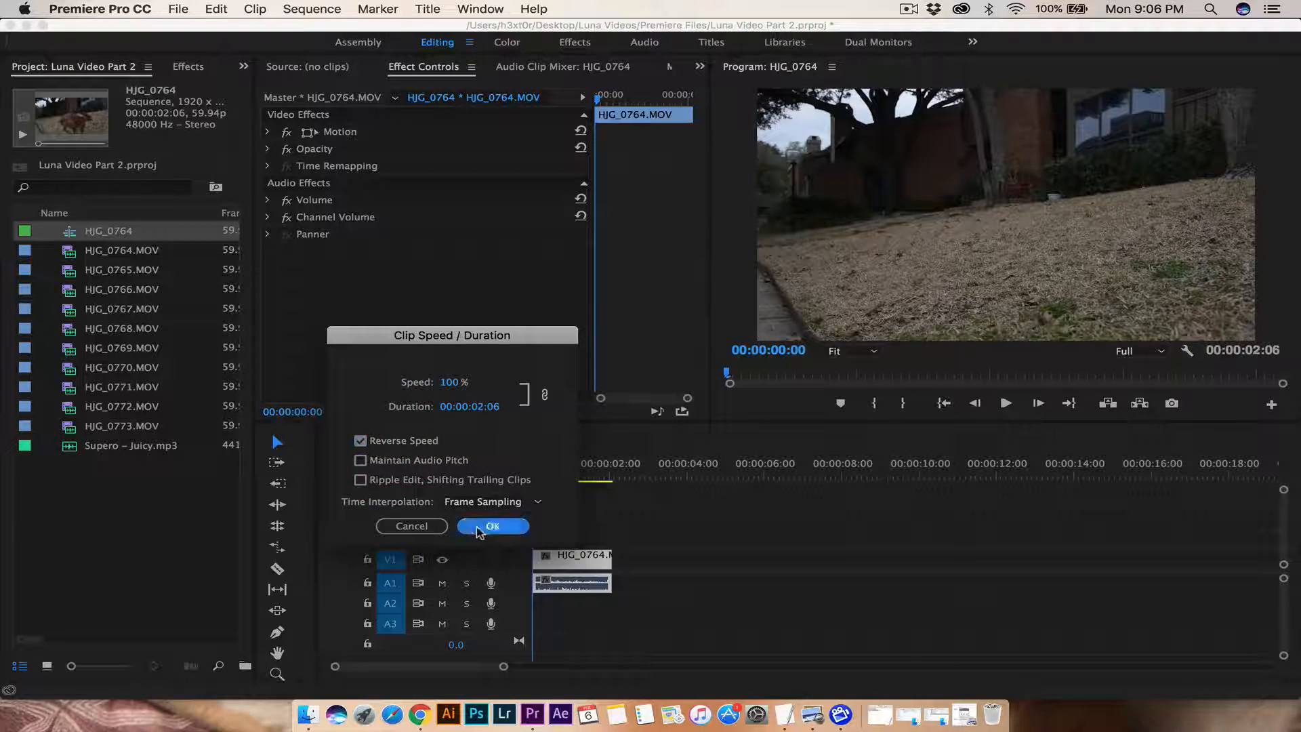
key("space")
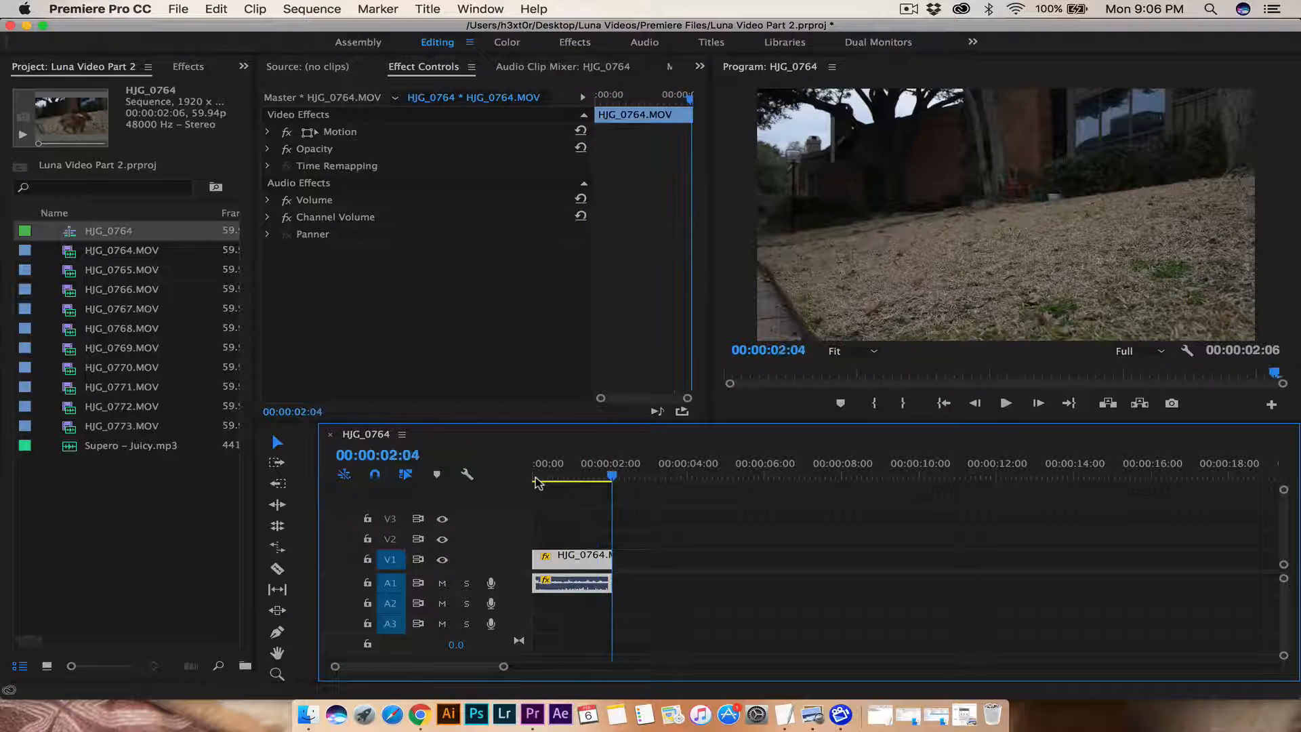
left_click_drag(554, 477, 586, 477)
key("space")
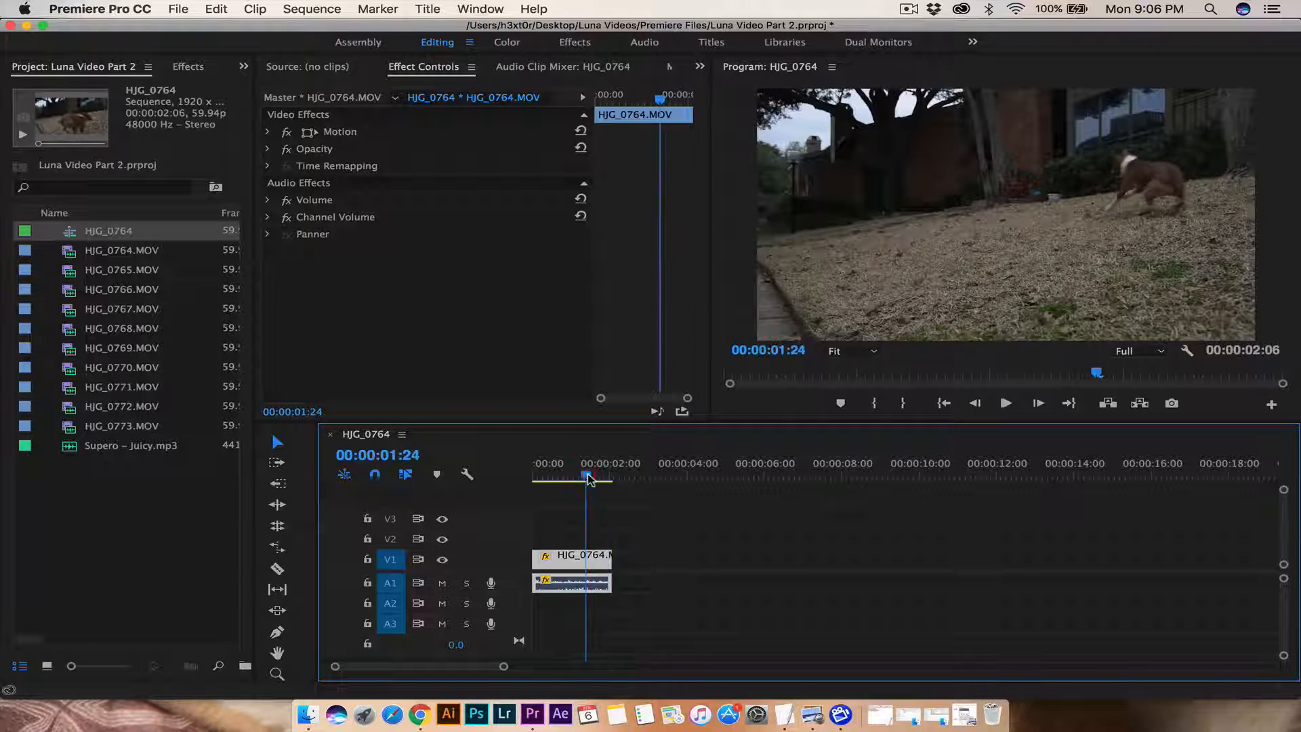
Step: Set the clip's speed to 40%, stretching it to 00:00:05:15, and review playback
right_click(565, 562)
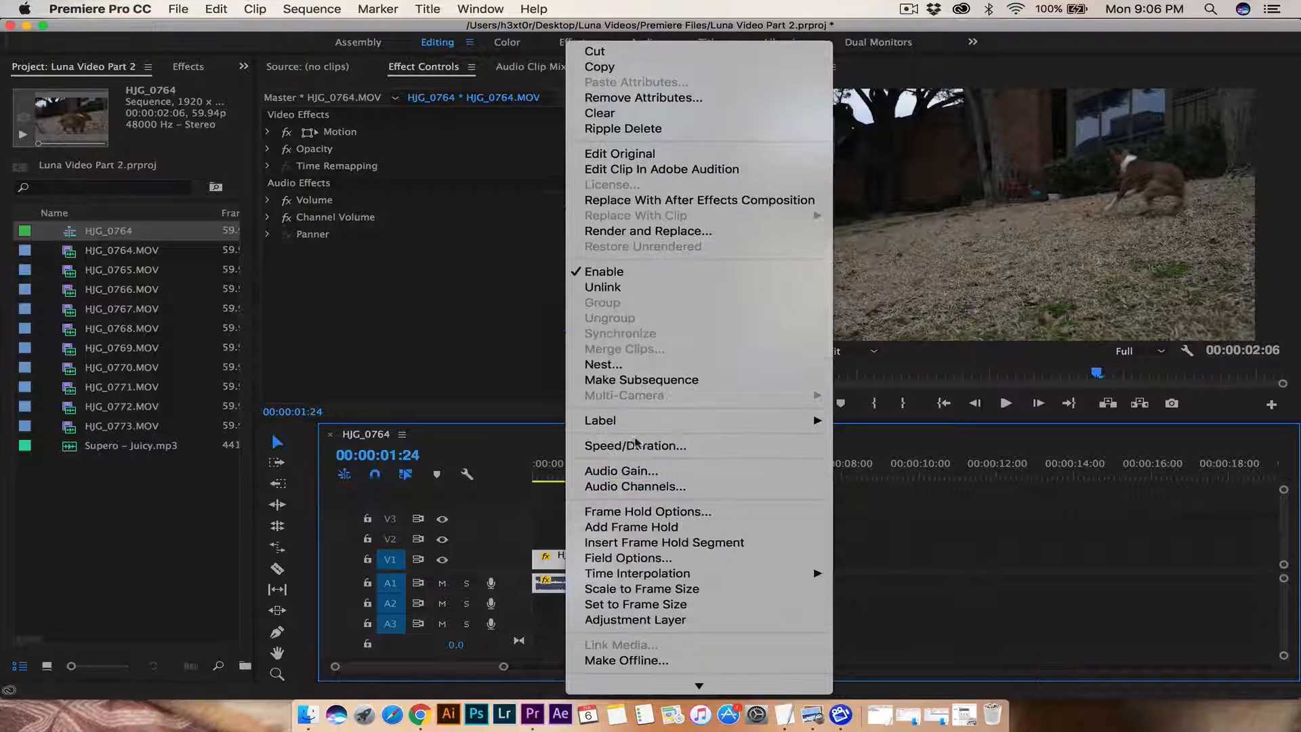
left_click(641, 447)
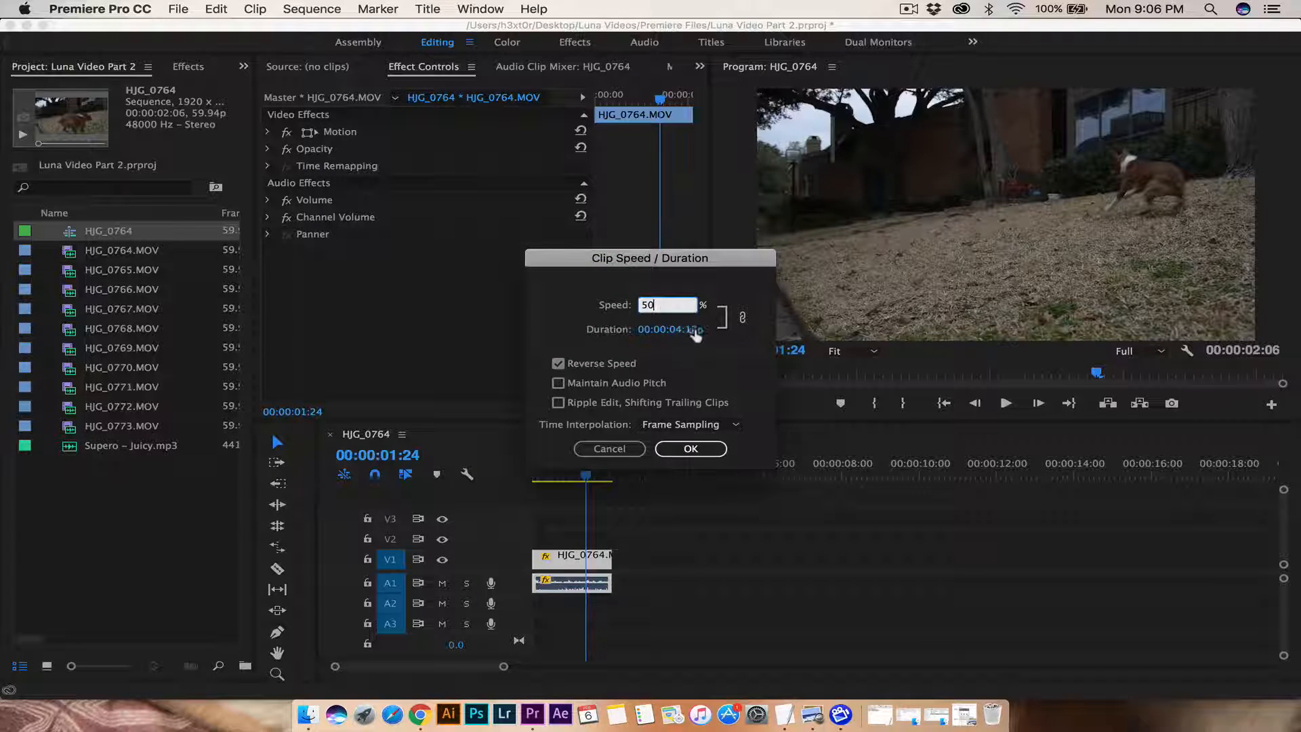
key("BackSpace")
key("BackSpace")
type("1")
type("40")
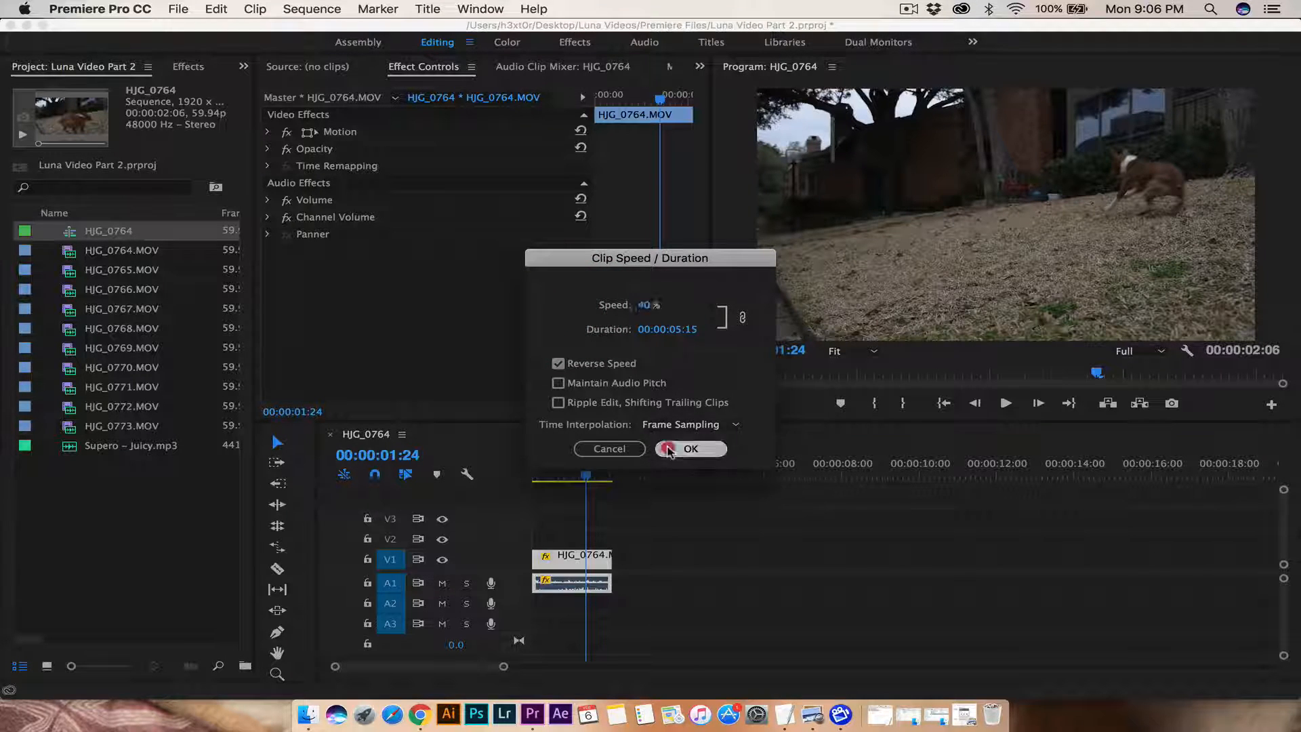
left_click(681, 448)
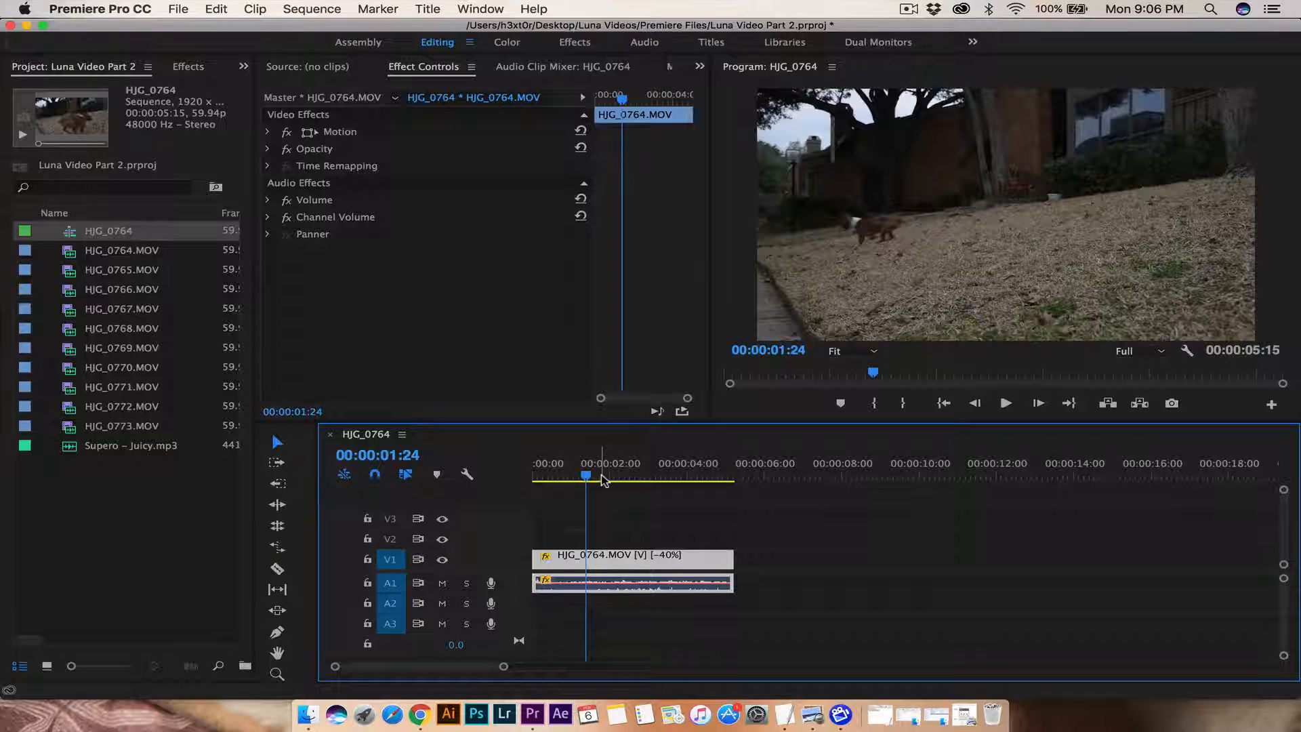
key("space")
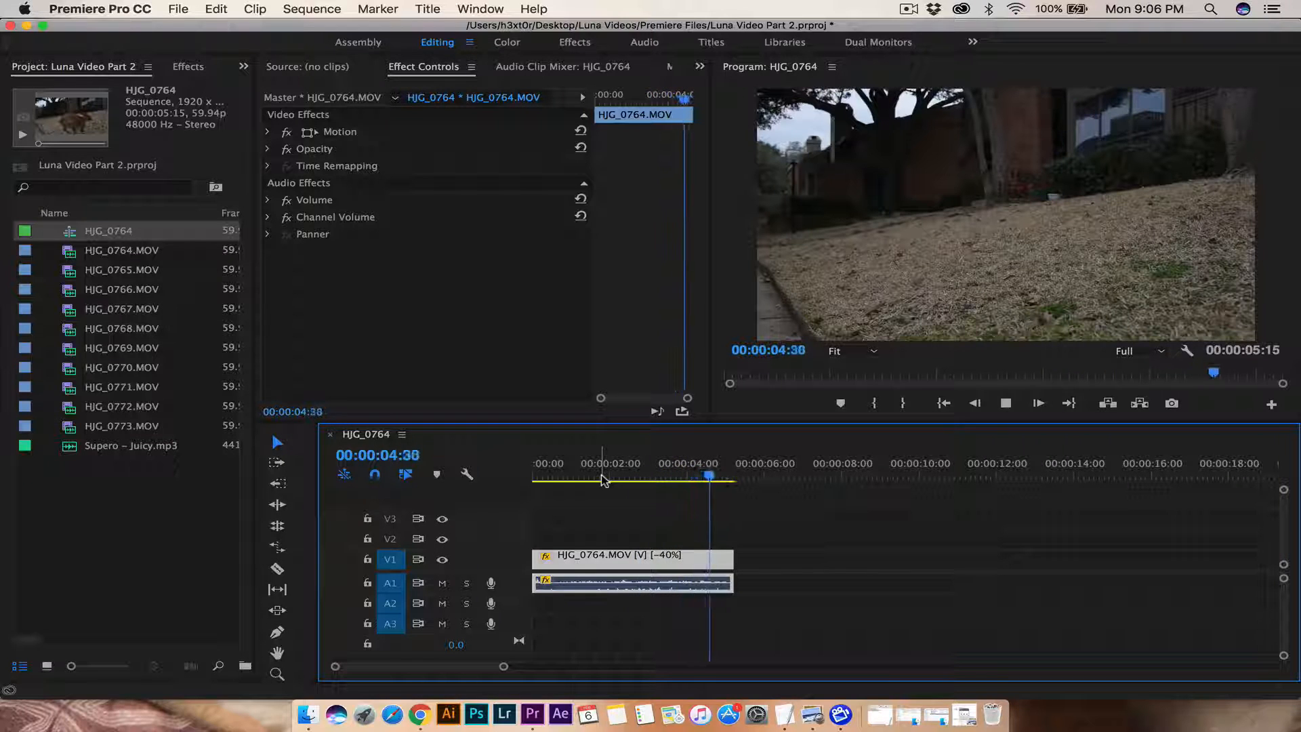
key("space")
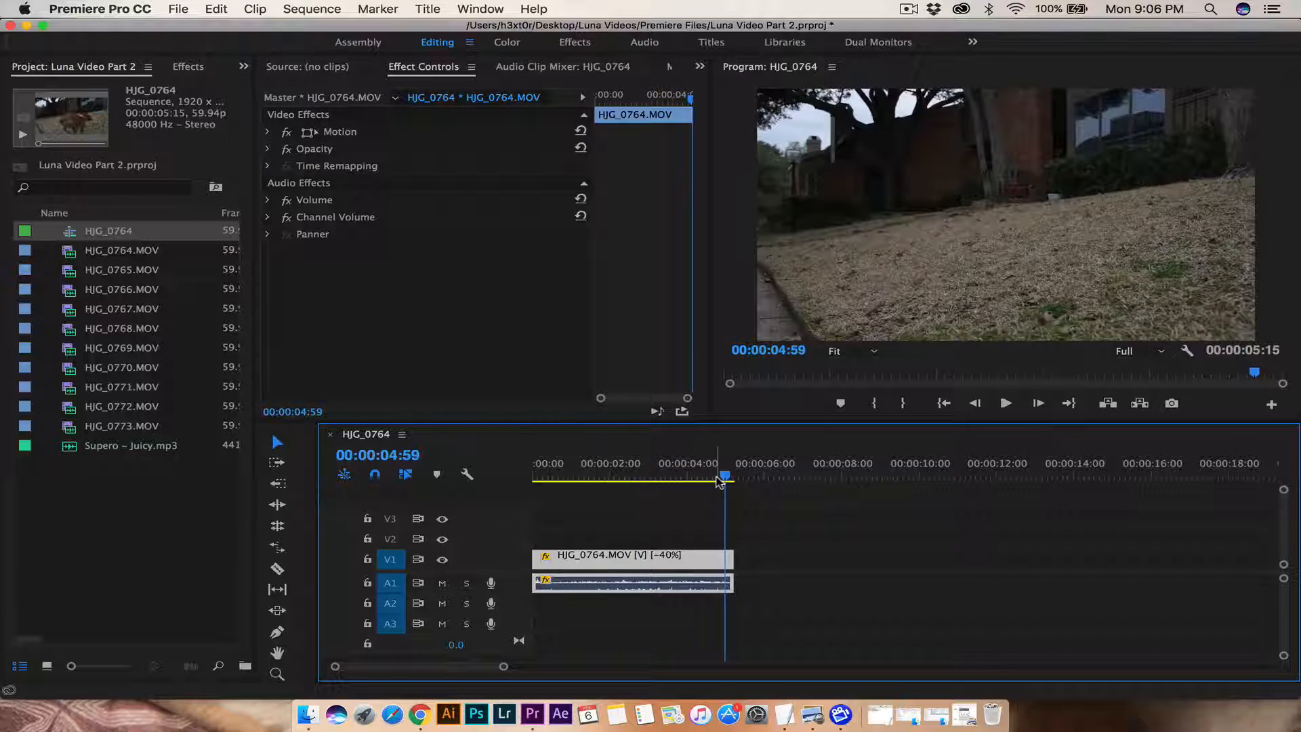
left_click_drag(696, 476, 643, 476)
key("space")
key("space")
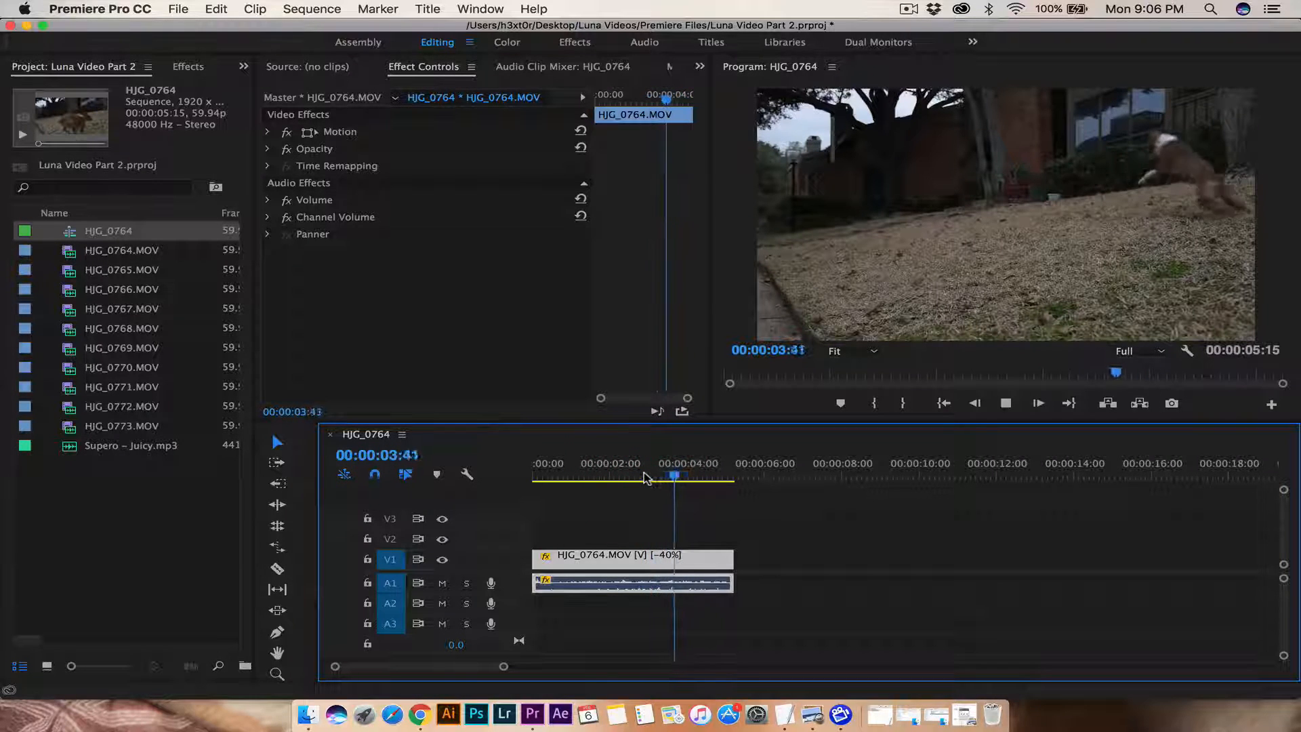
mouse_move(684, 475)
left_mouse_down()
mouse_move(585, 477)
mouse_move(606, 476)
left_mouse_up()
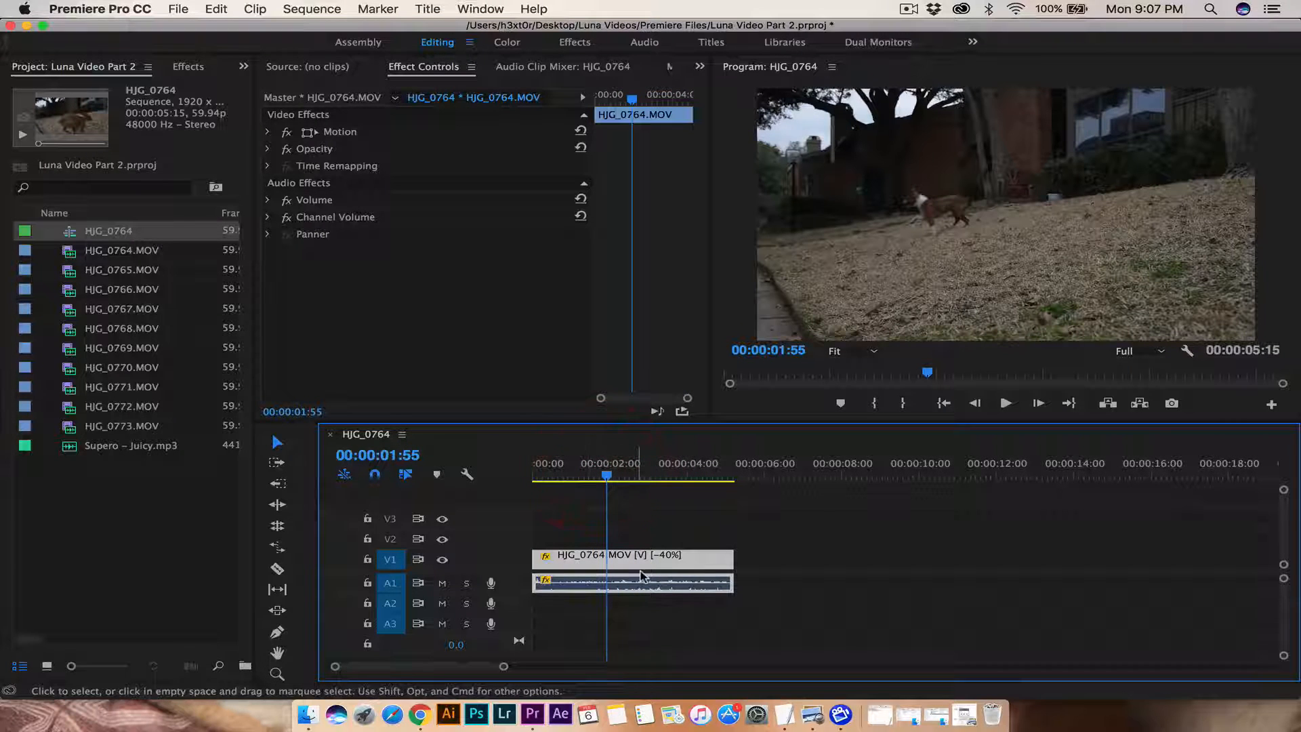
left_click(657, 569)
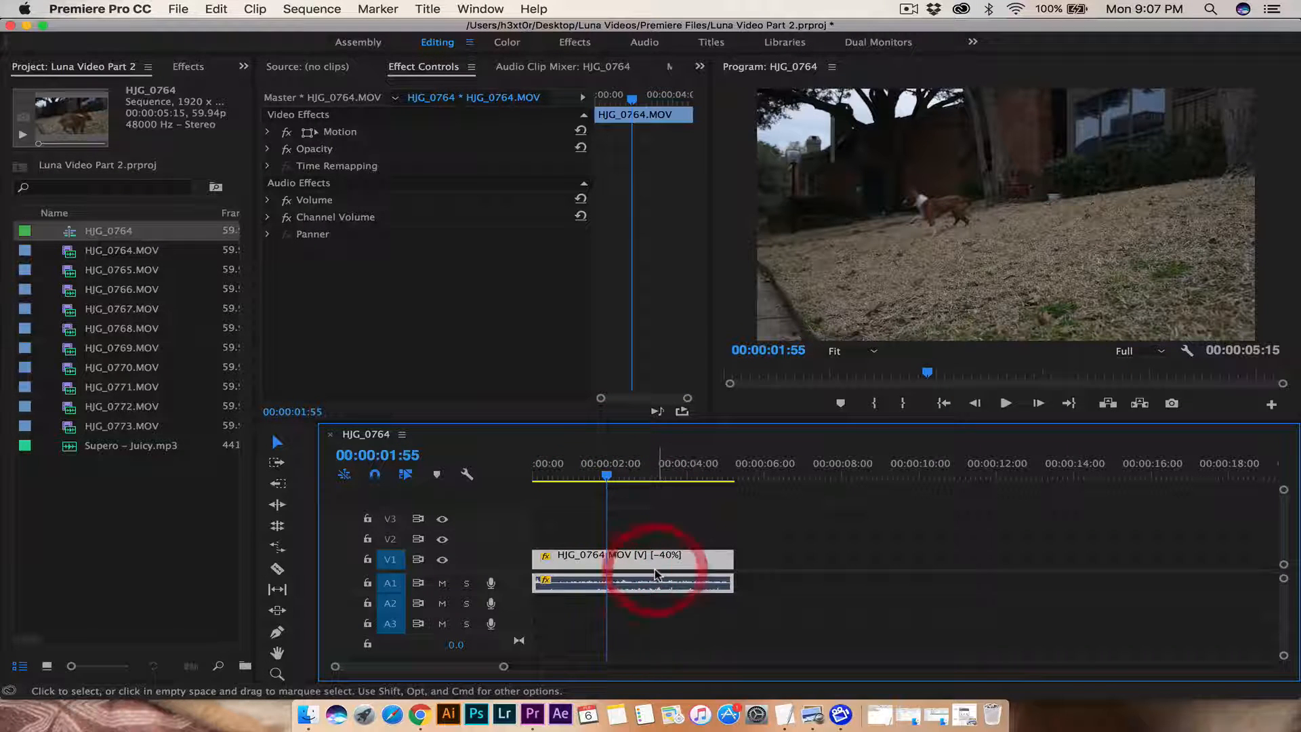
Step: Unlink and delete the clip's audio, then expand Motion for the HJG_0764.MOV video
right_click(687, 580)
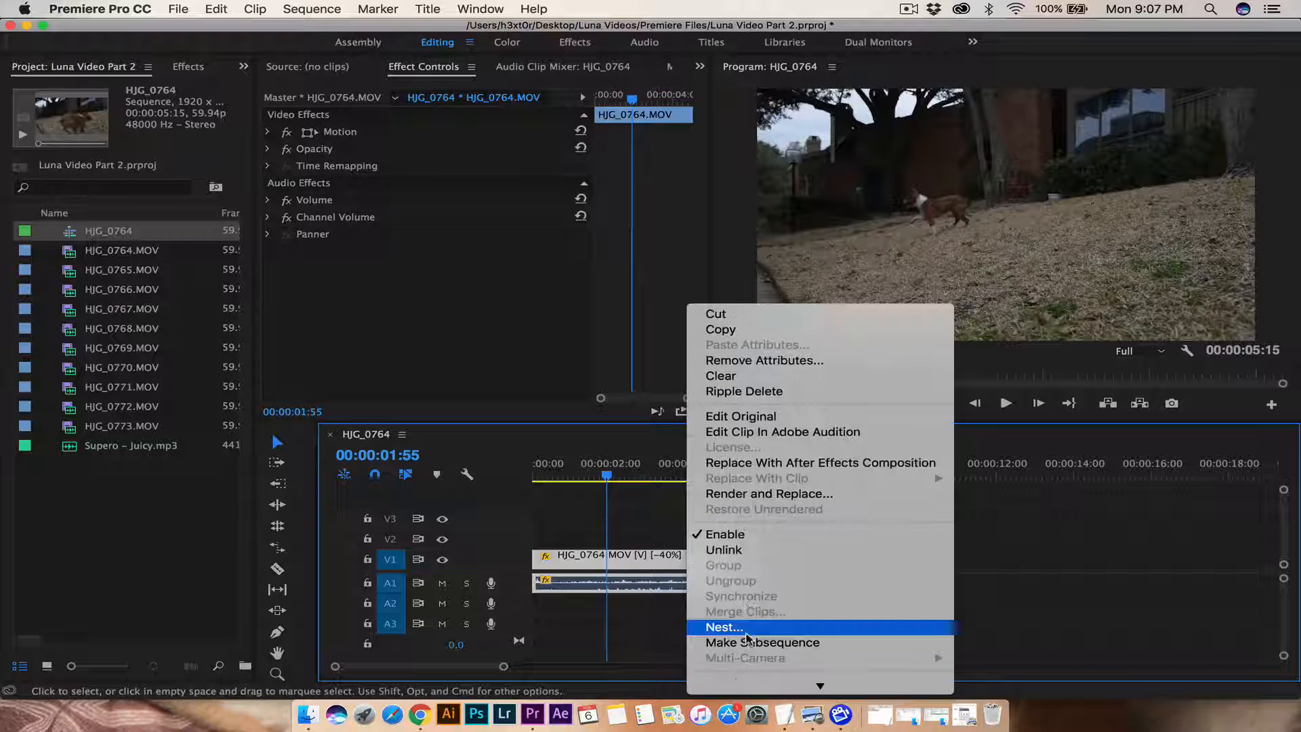
left_click(732, 550)
left_click(806, 581)
left_click(705, 584)
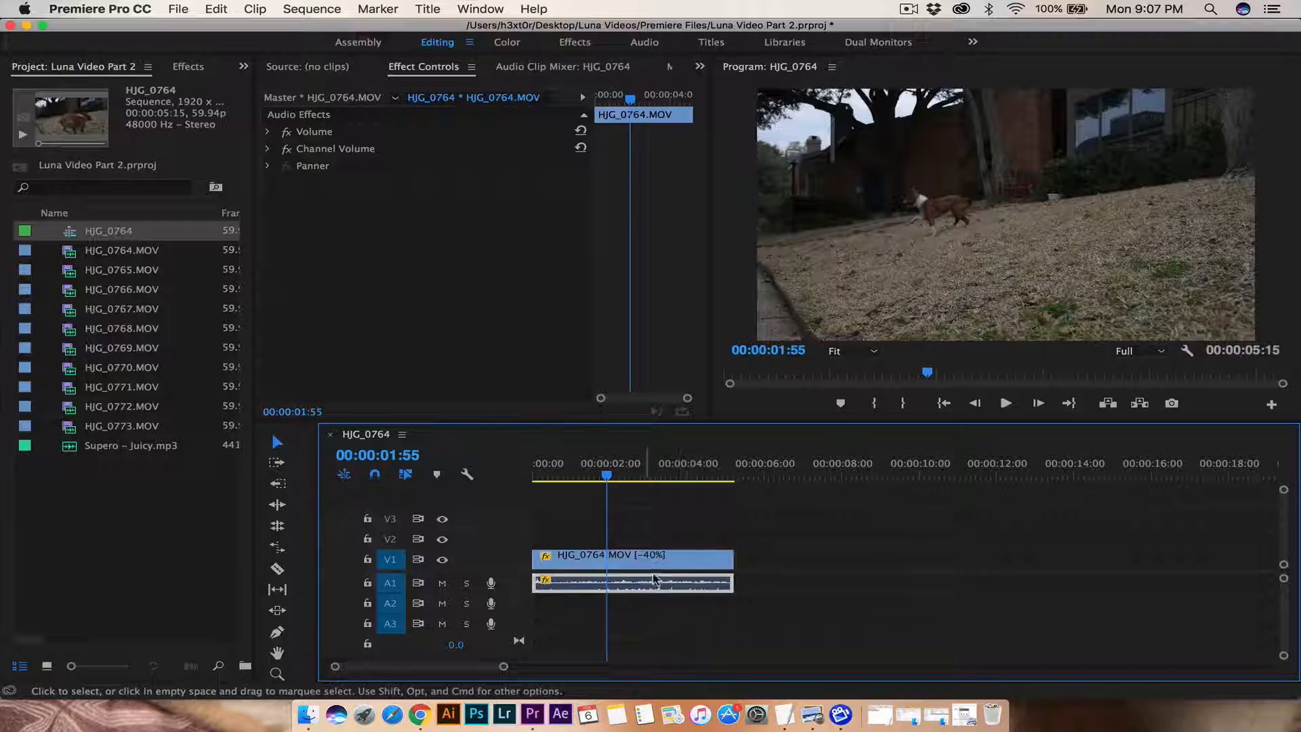
left_click(762, 593)
left_click(697, 588)
key("Delete")
left_click(643, 559)
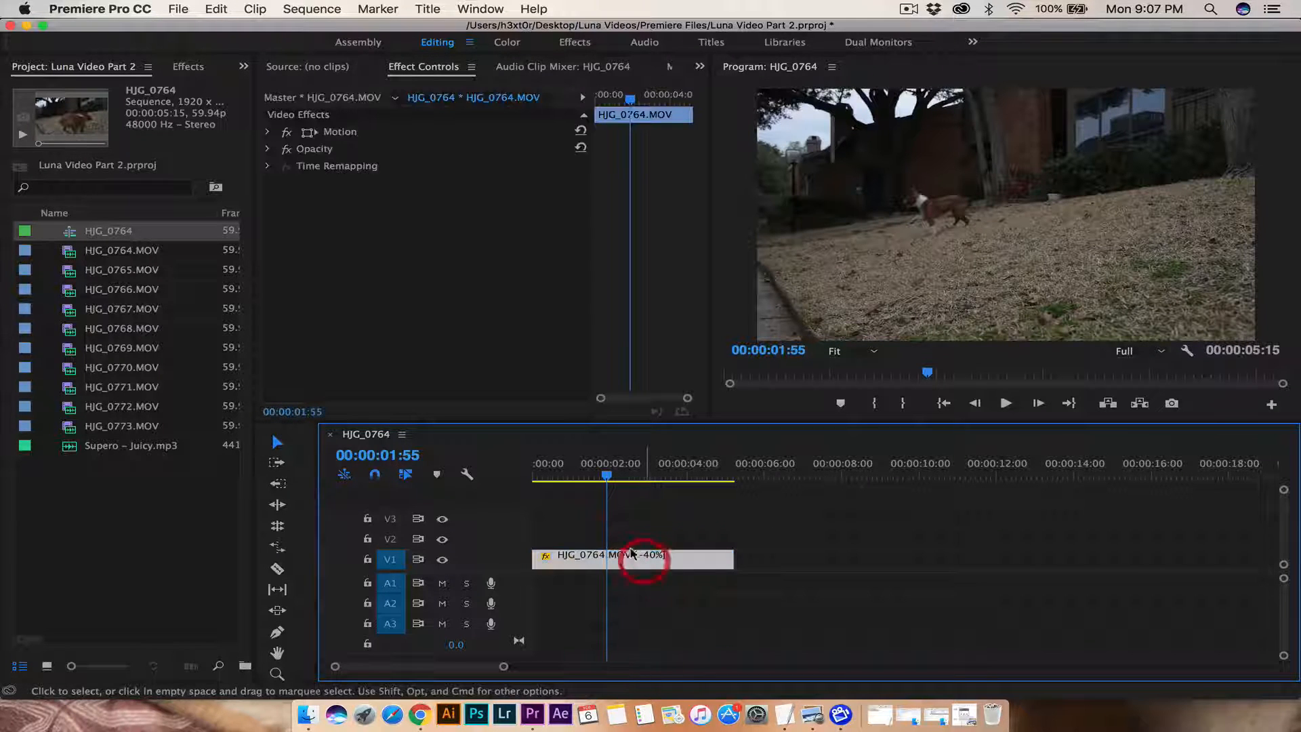
left_click(267, 134)
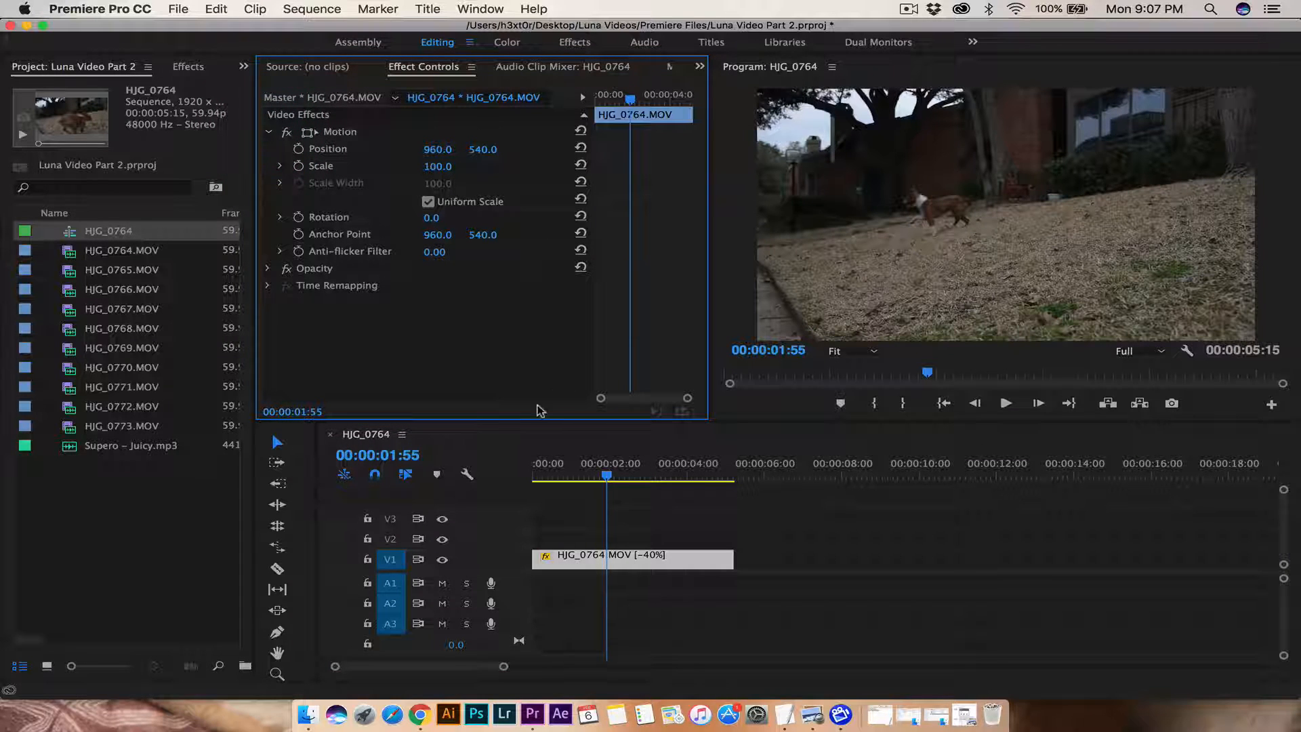
Step: Return to 00:00:00:00 and widen Effect Controls and its keyframe timeline
left_click_drag(600, 469, 522, 461)
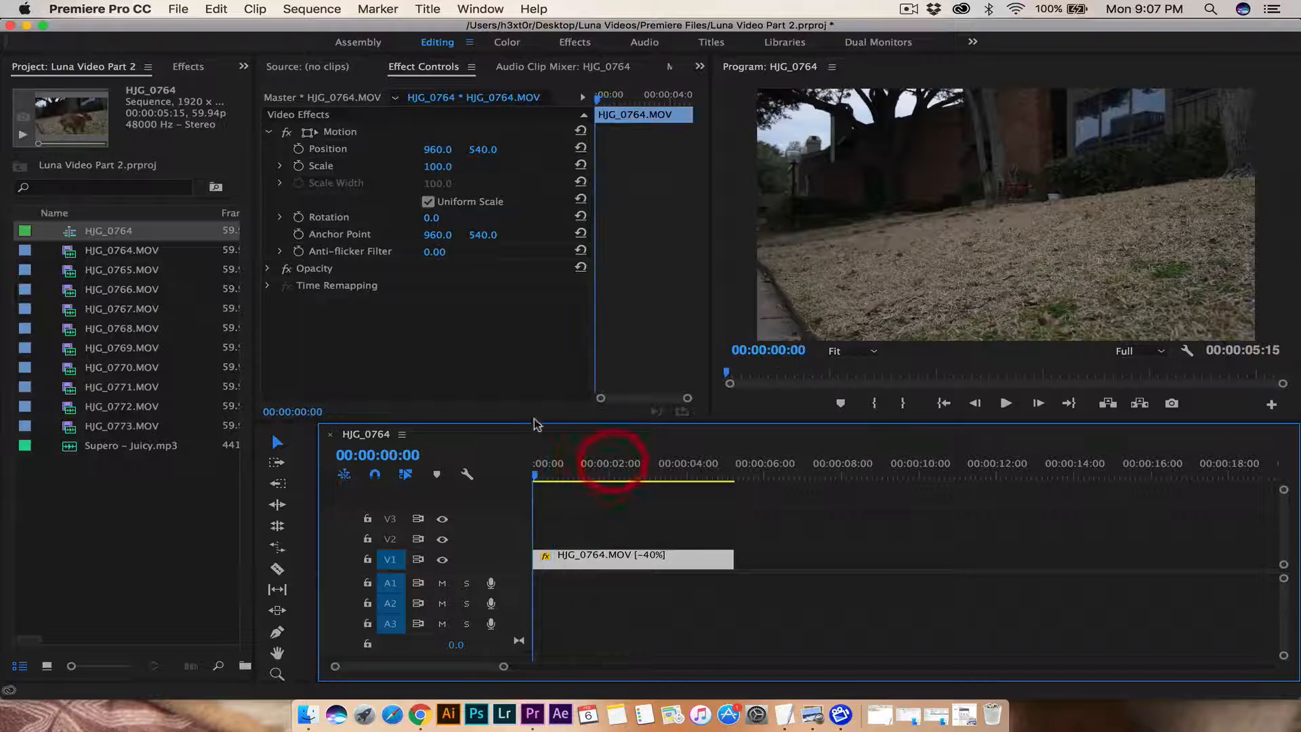
left_click_drag(708, 298, 947, 288)
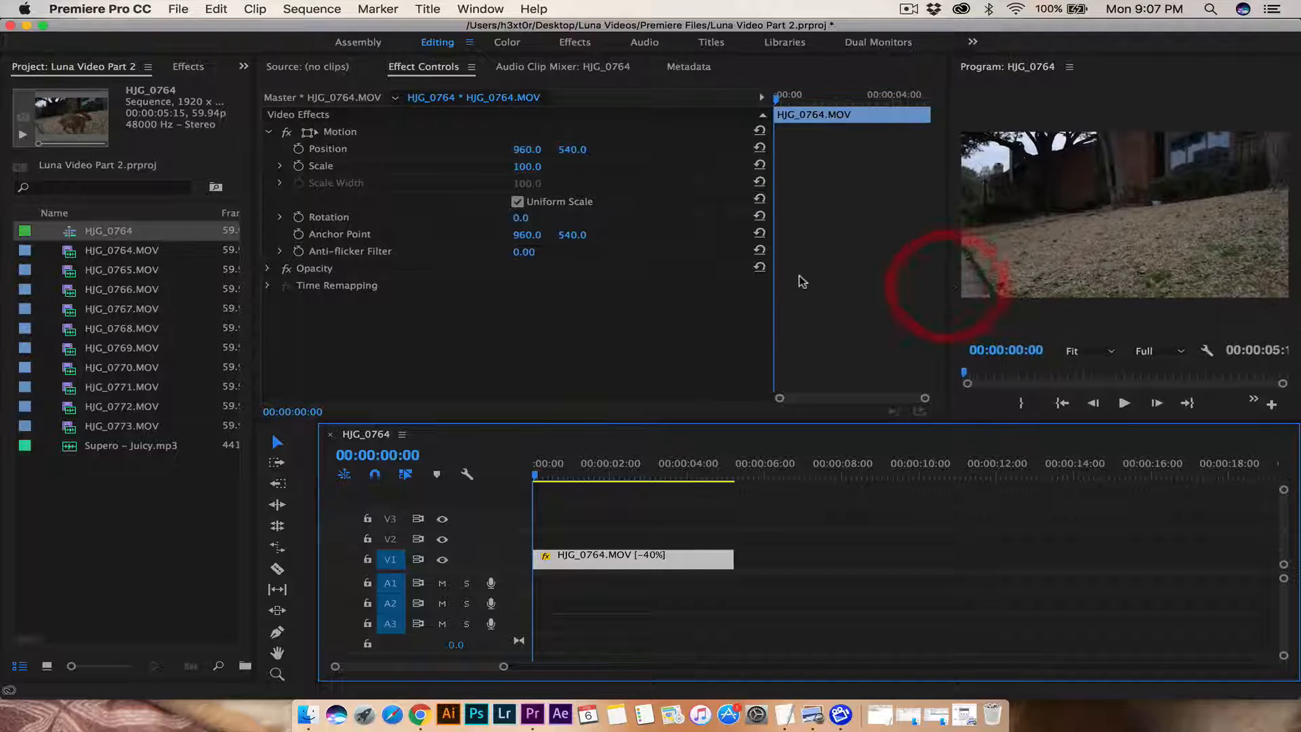
left_click_drag(771, 296, 577, 307)
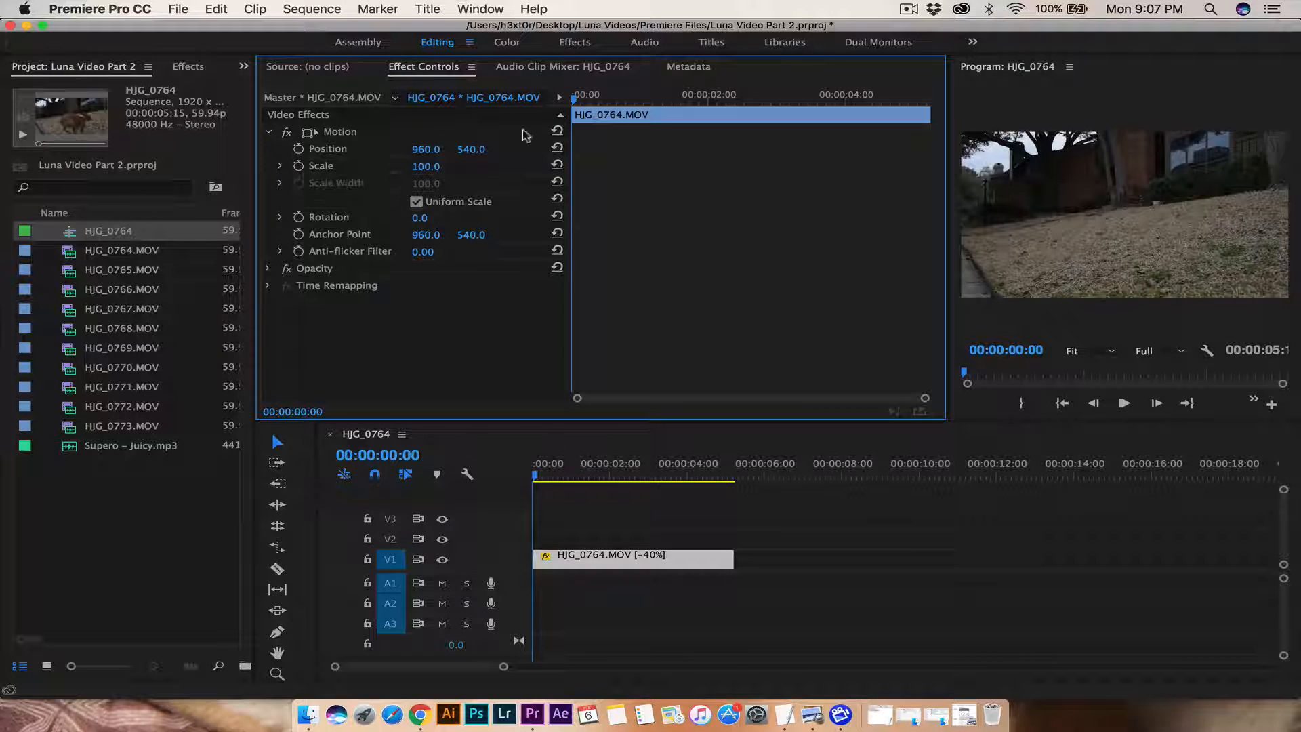
left_click_drag(574, 103, 530, 121)
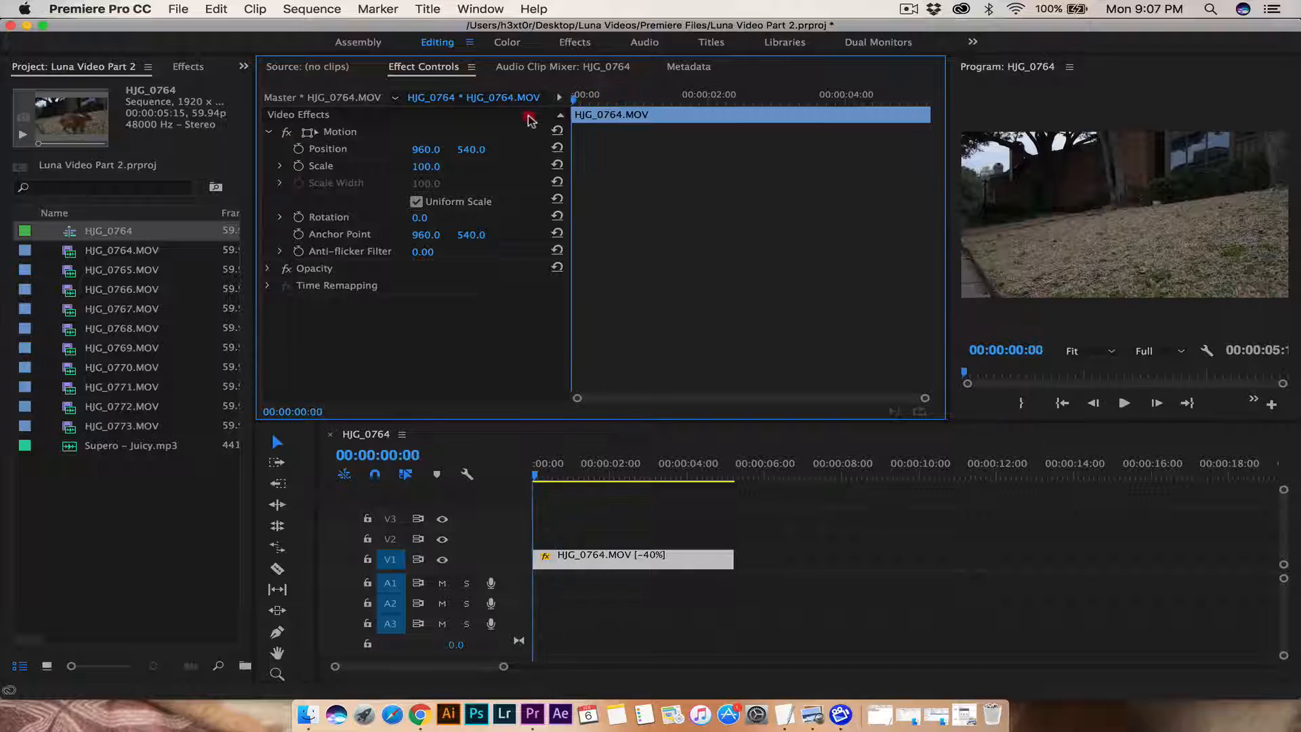
Step: Keyframe Position X from 960 at 00:00 to 646 at 00:00:03:38, then preview
left_click(299, 150)
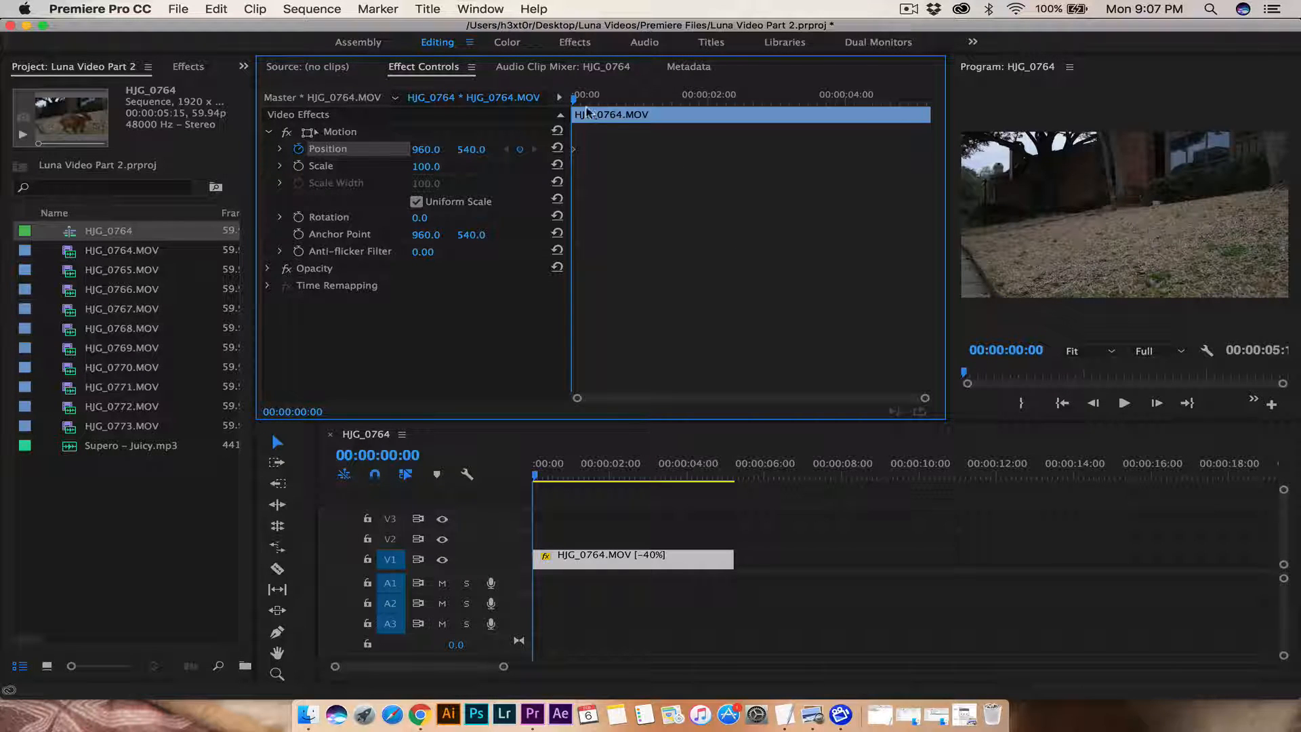
left_click_drag(575, 103, 825, 118)
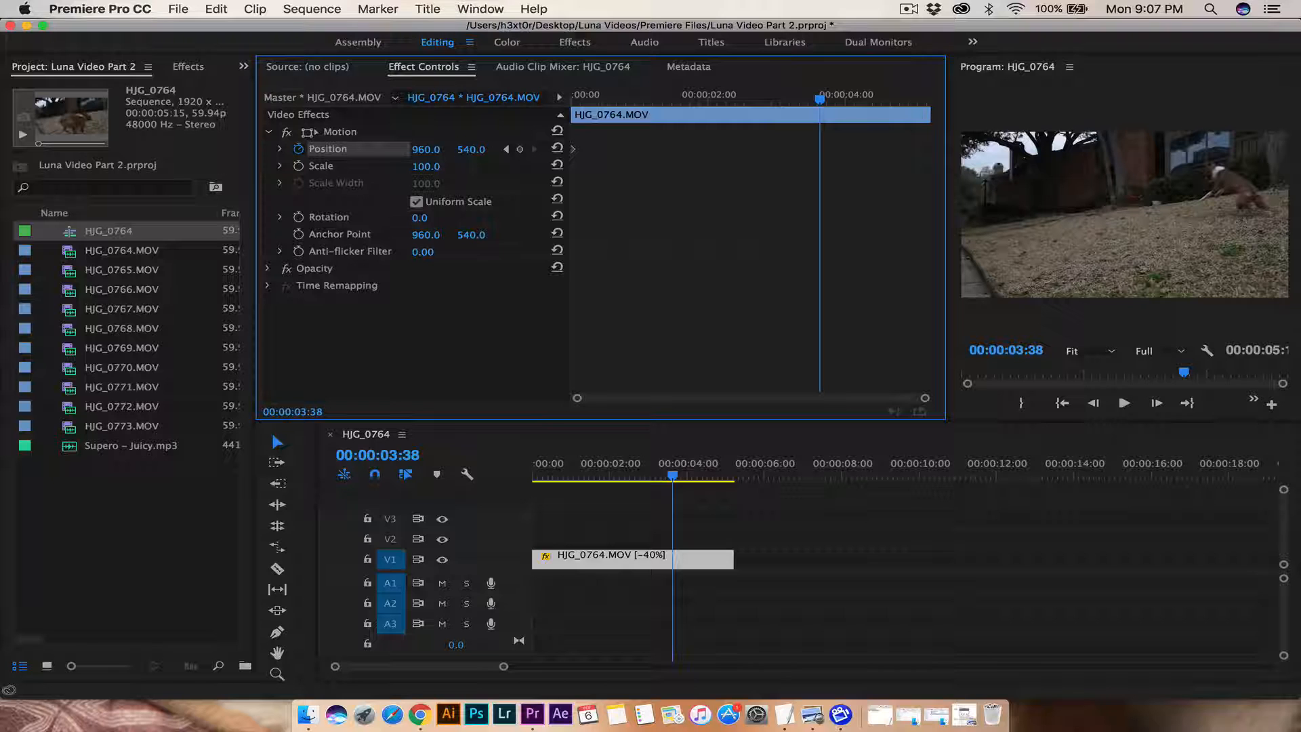
left_click_drag(471, 150, 223, 150)
left_click_drag(669, 488, 505, 478)
key("space")
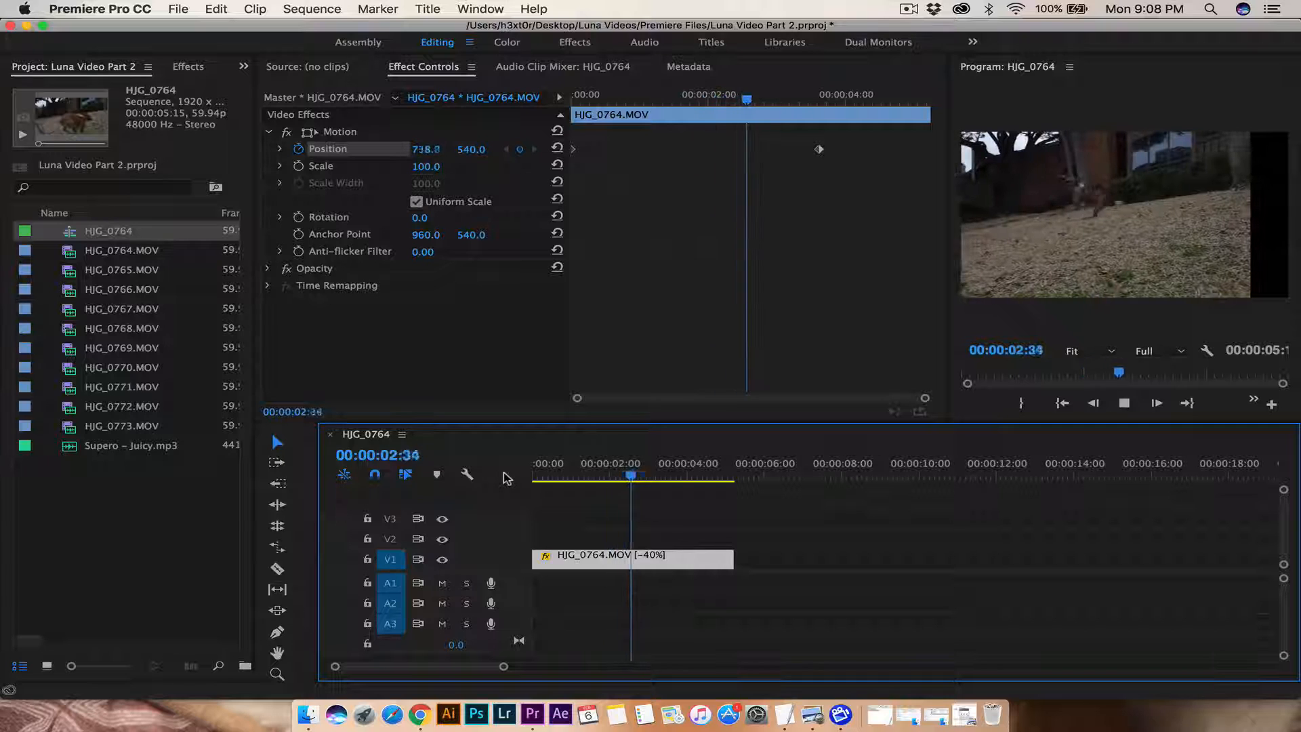
key("space")
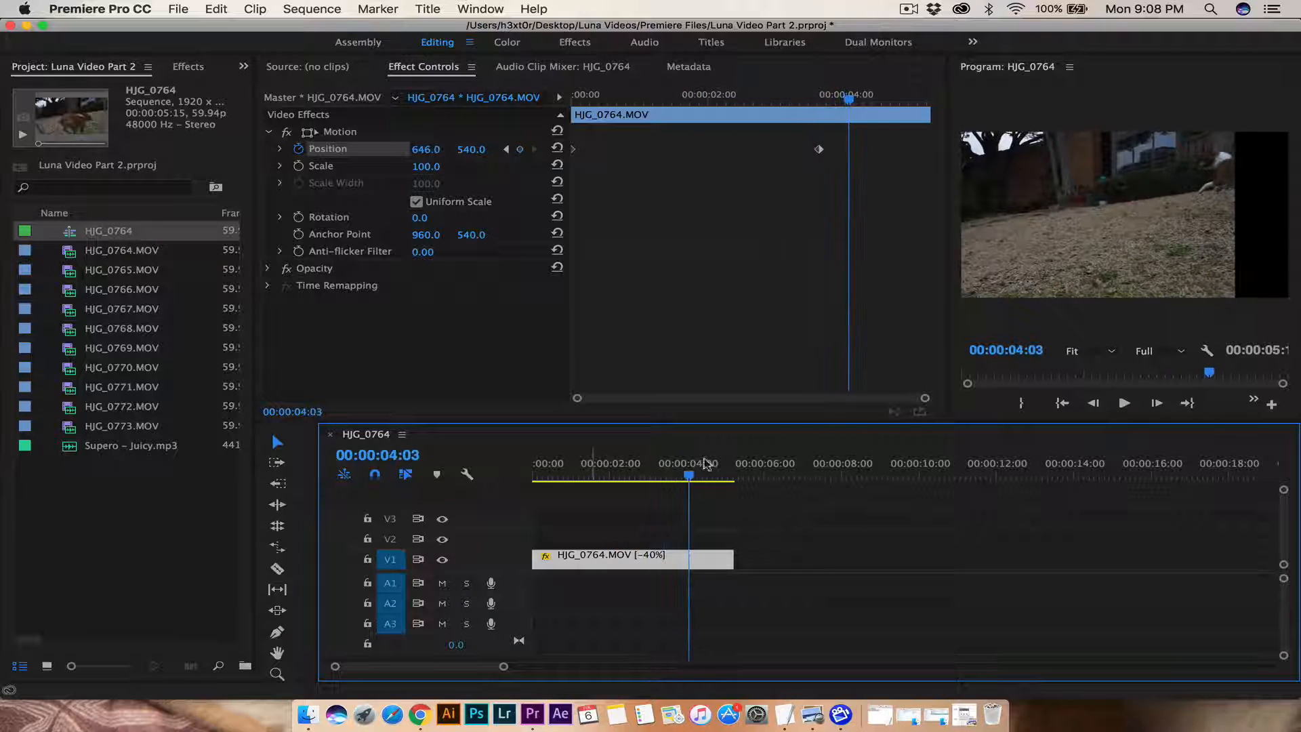
left_click_drag(848, 106, 542, 95)
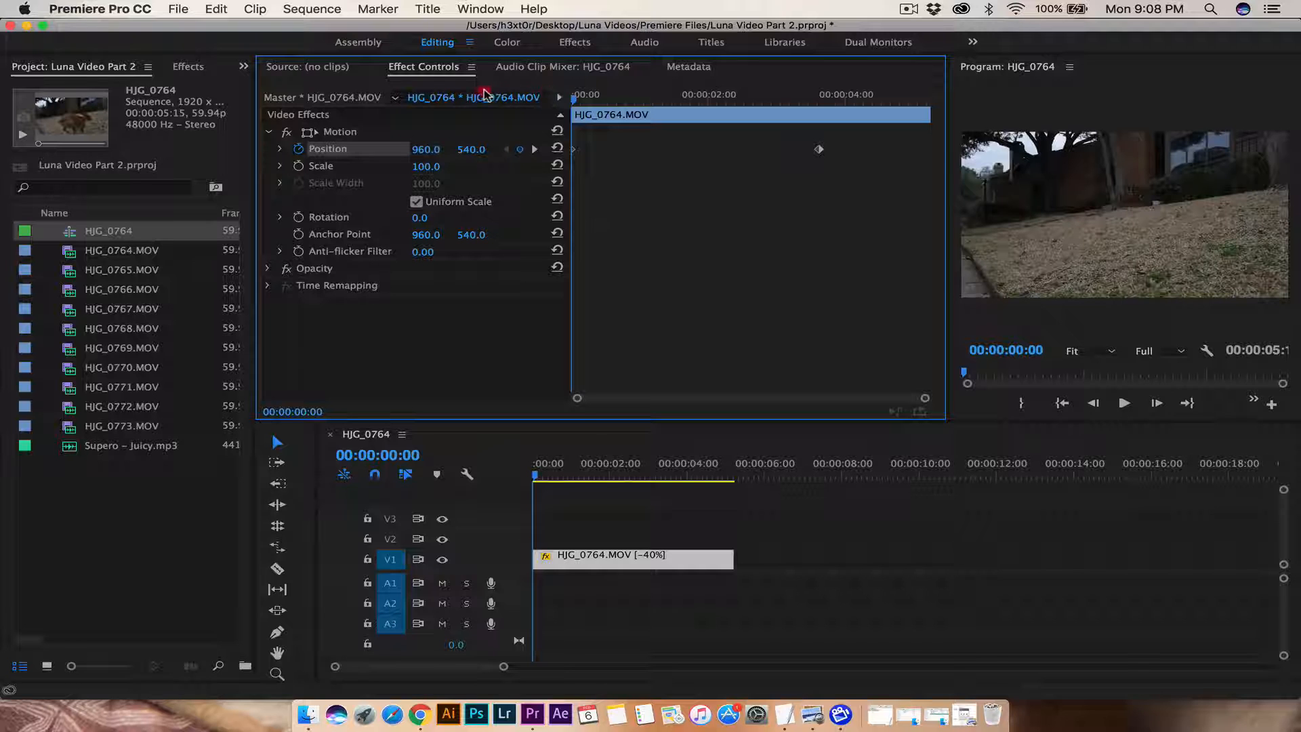
Step: Keyframe Scale from 100 at 00:00 to 155 at 00:00:03:38 and play it back
left_click(299, 166)
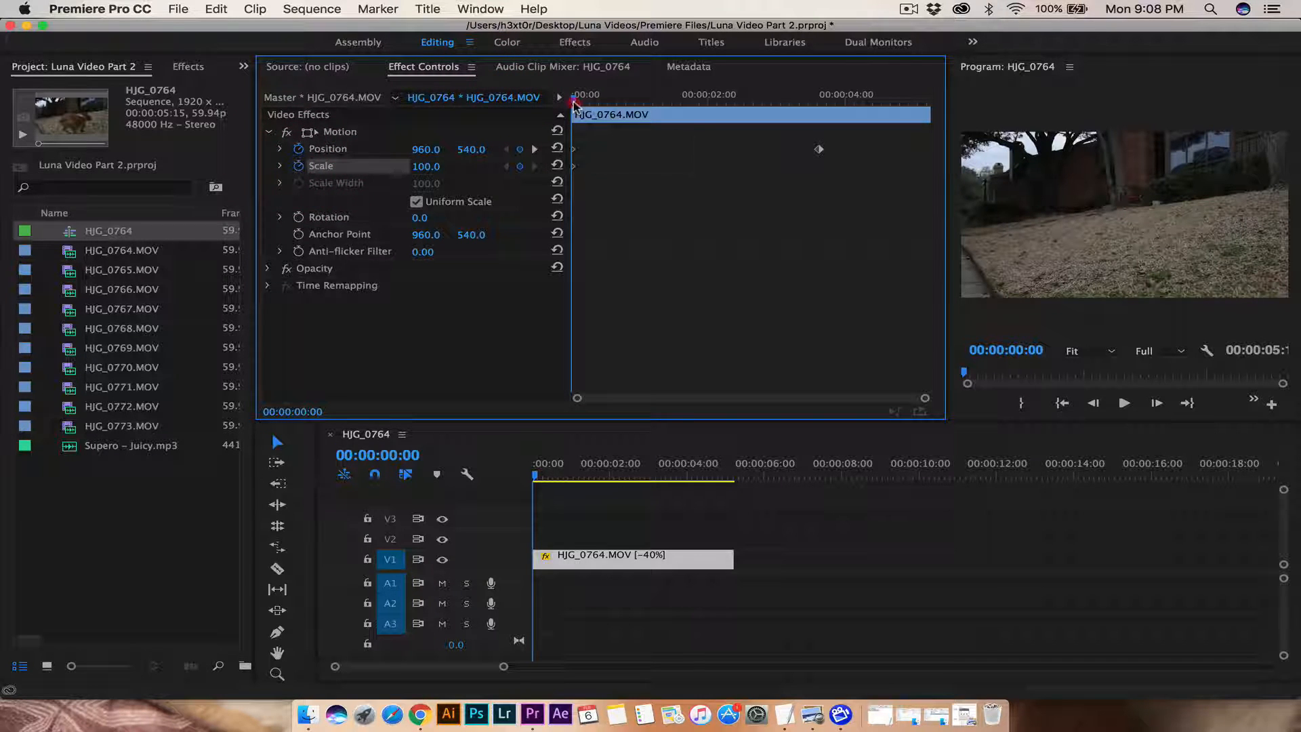
left_click_drag(575, 97, 821, 109)
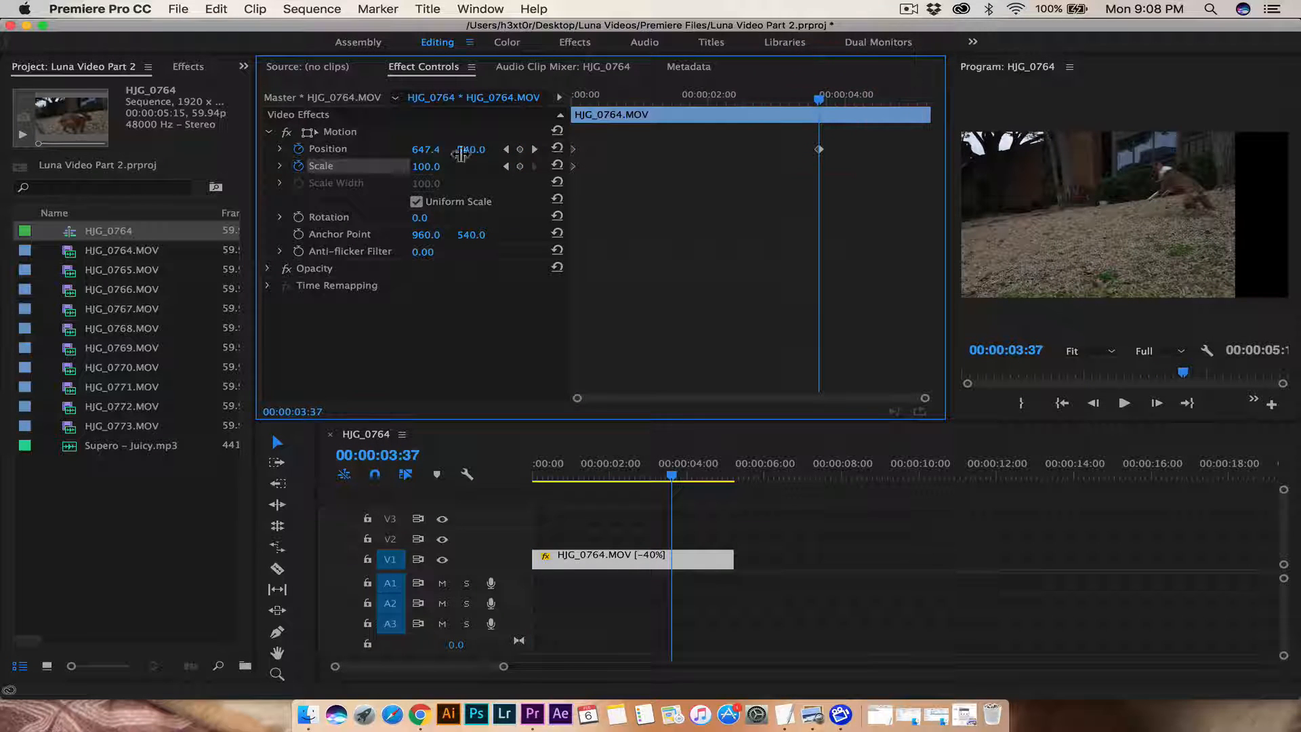
mouse_move(426, 166)
left_mouse_down()
mouse_move(476, 167)
mouse_move(445, 167)
left_mouse_up()
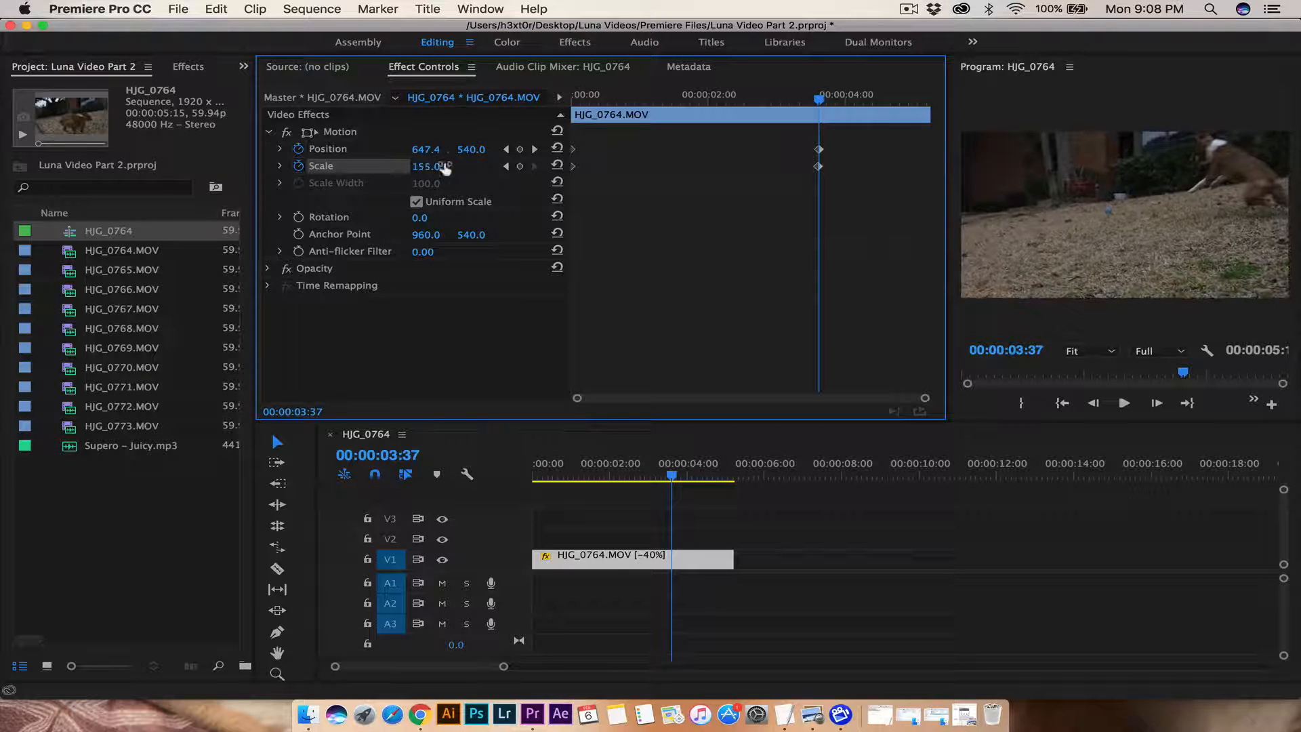
left_click_drag(674, 478, 494, 474)
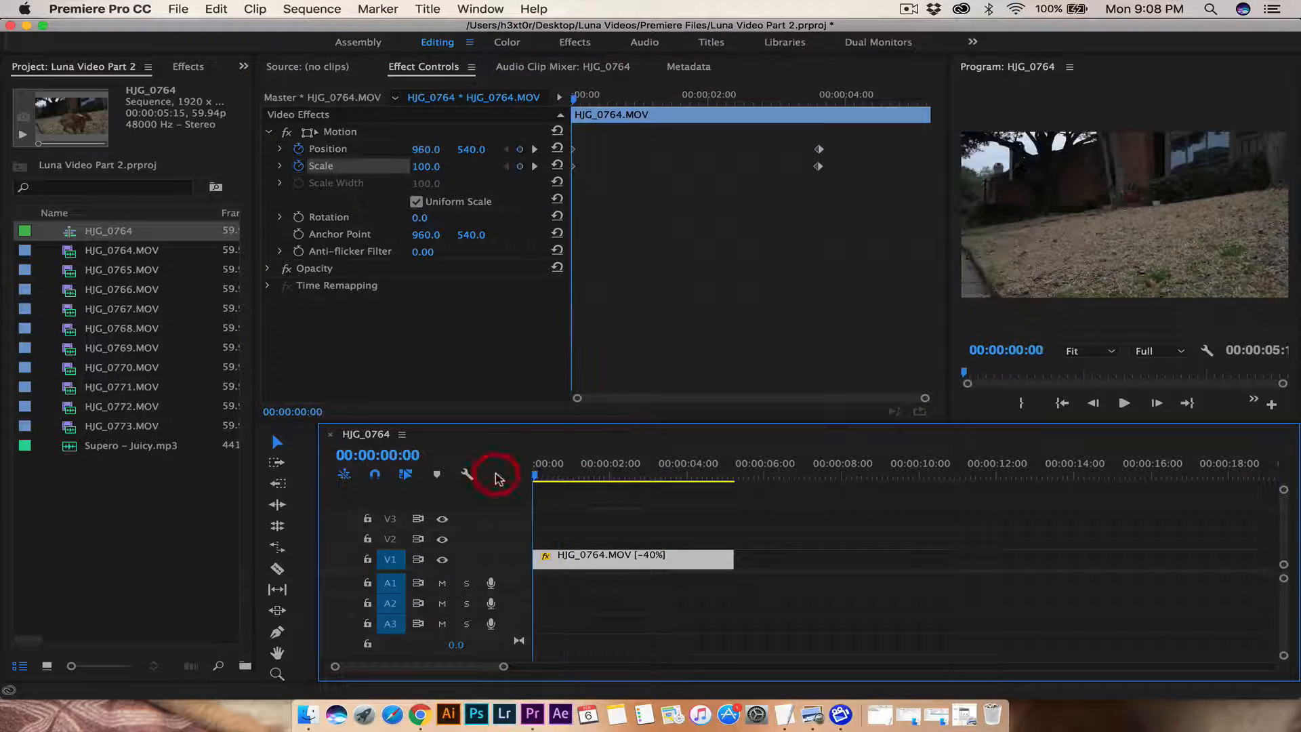
key("space")
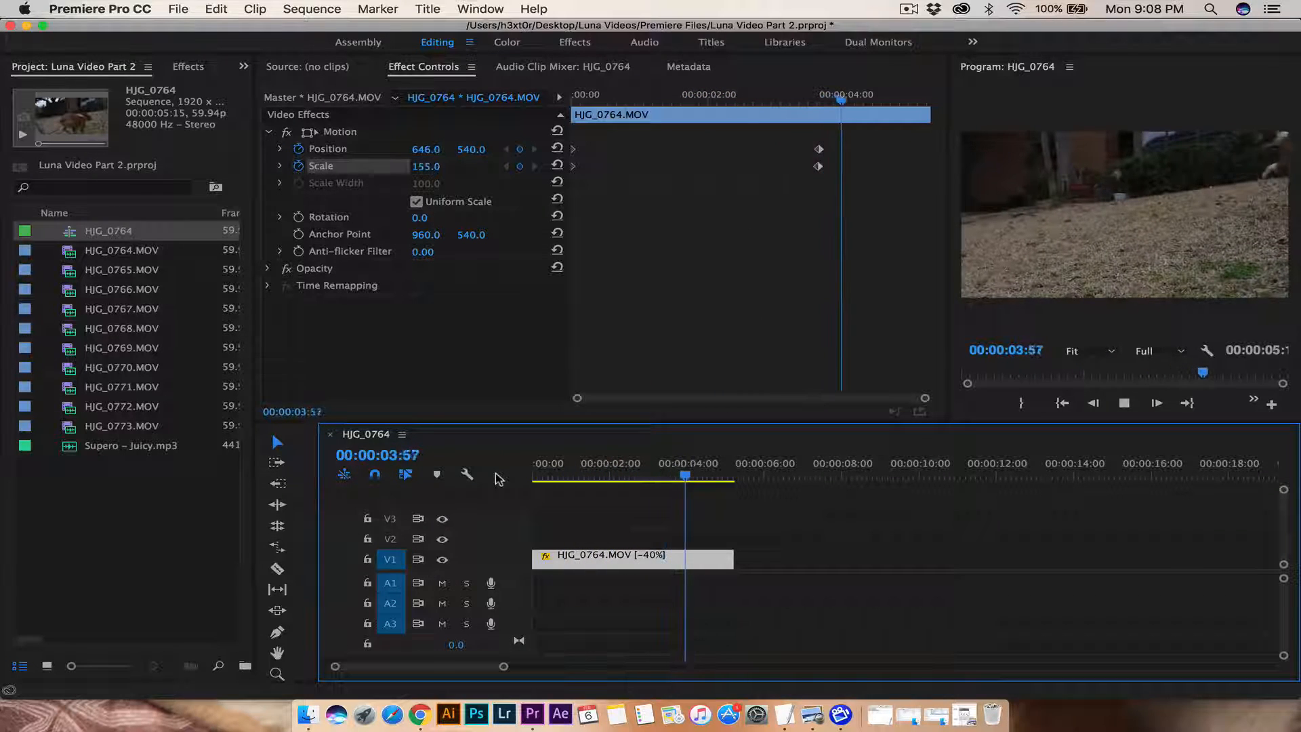
key("space")
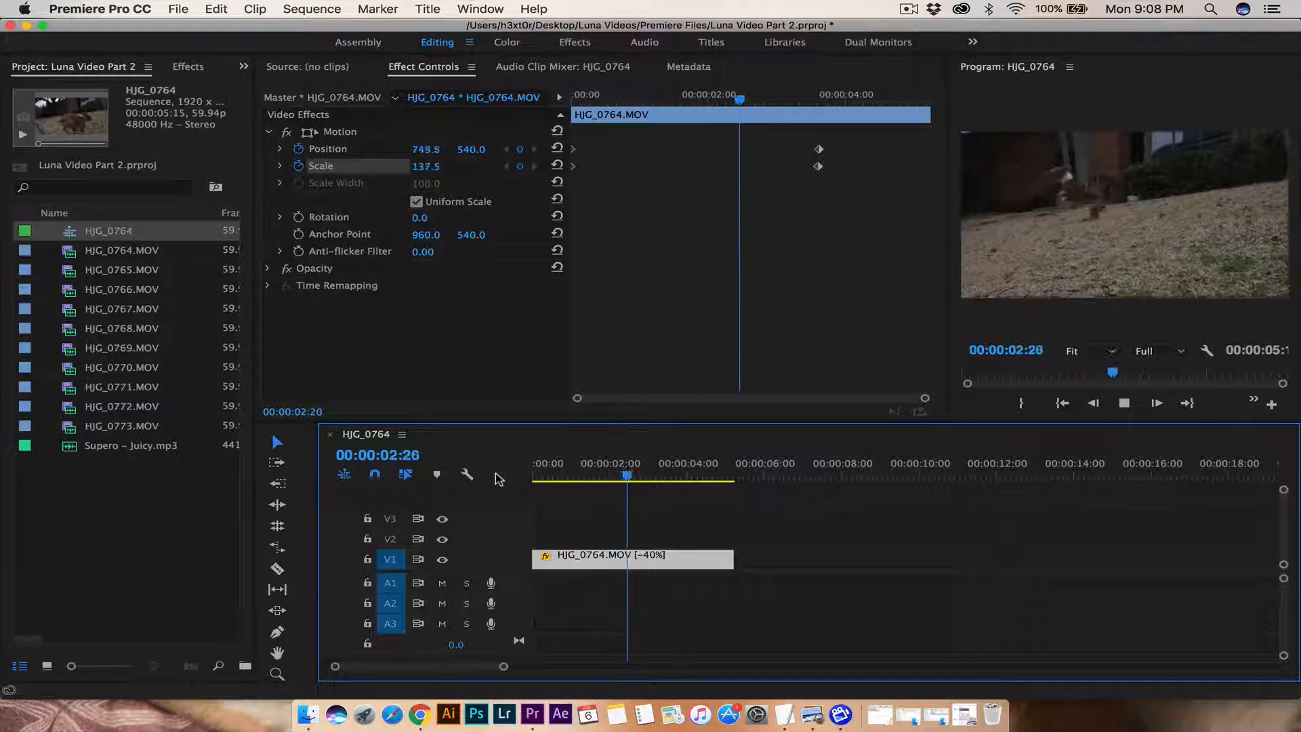
key("space")
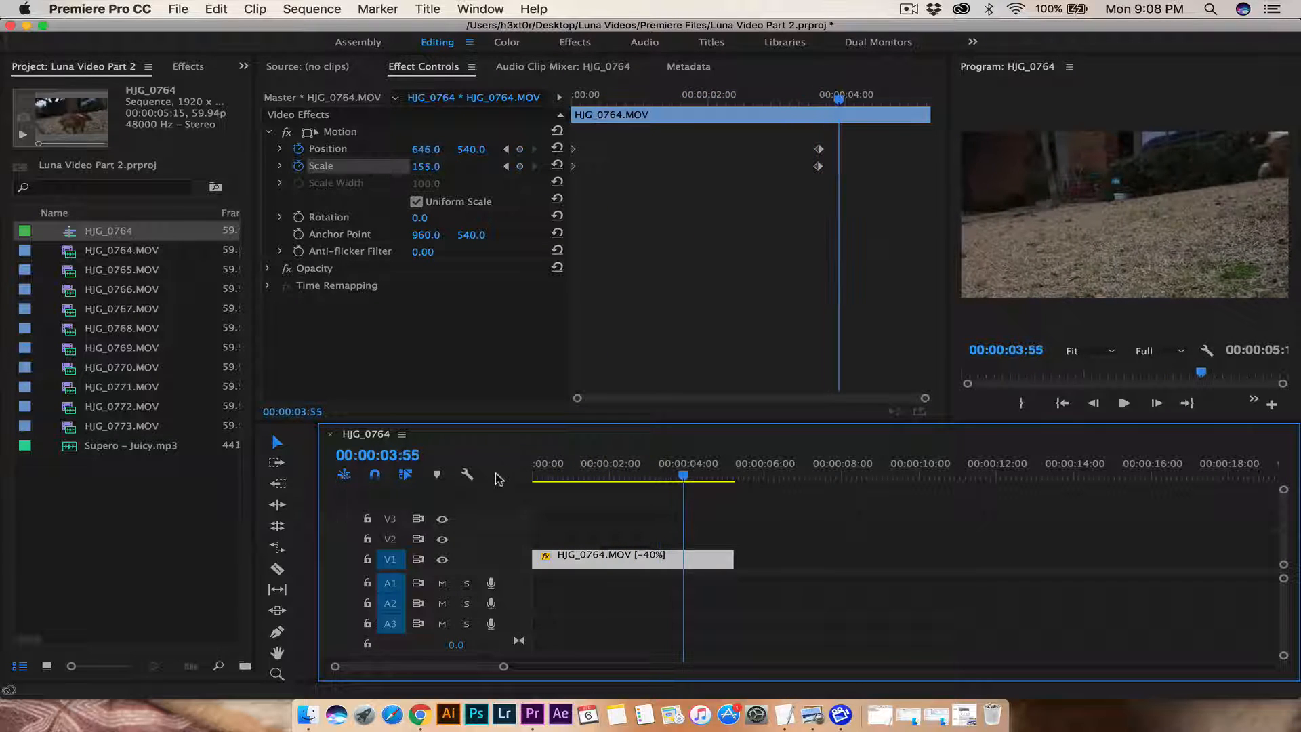
left_click(691, 474)
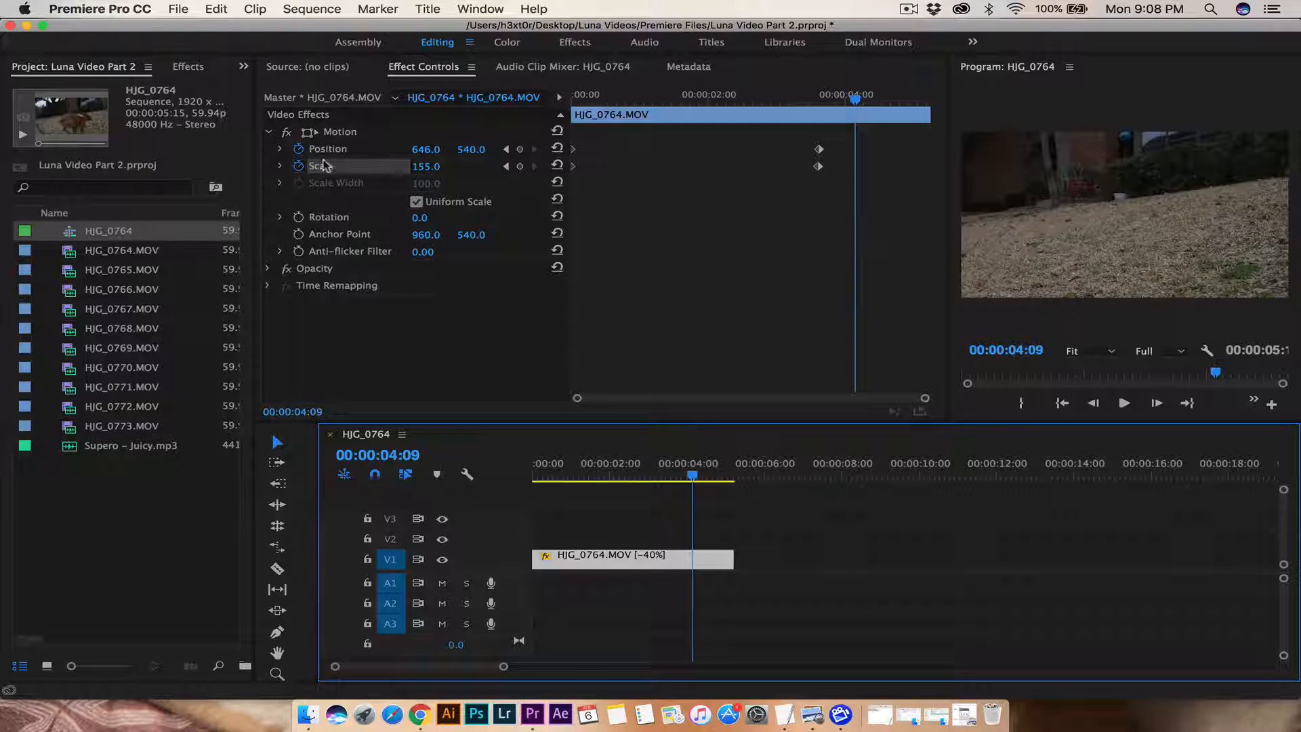
Step: Place the Supero – Juicy.mp3 music at the start of audio track A1 and play it back
left_click(71, 252)
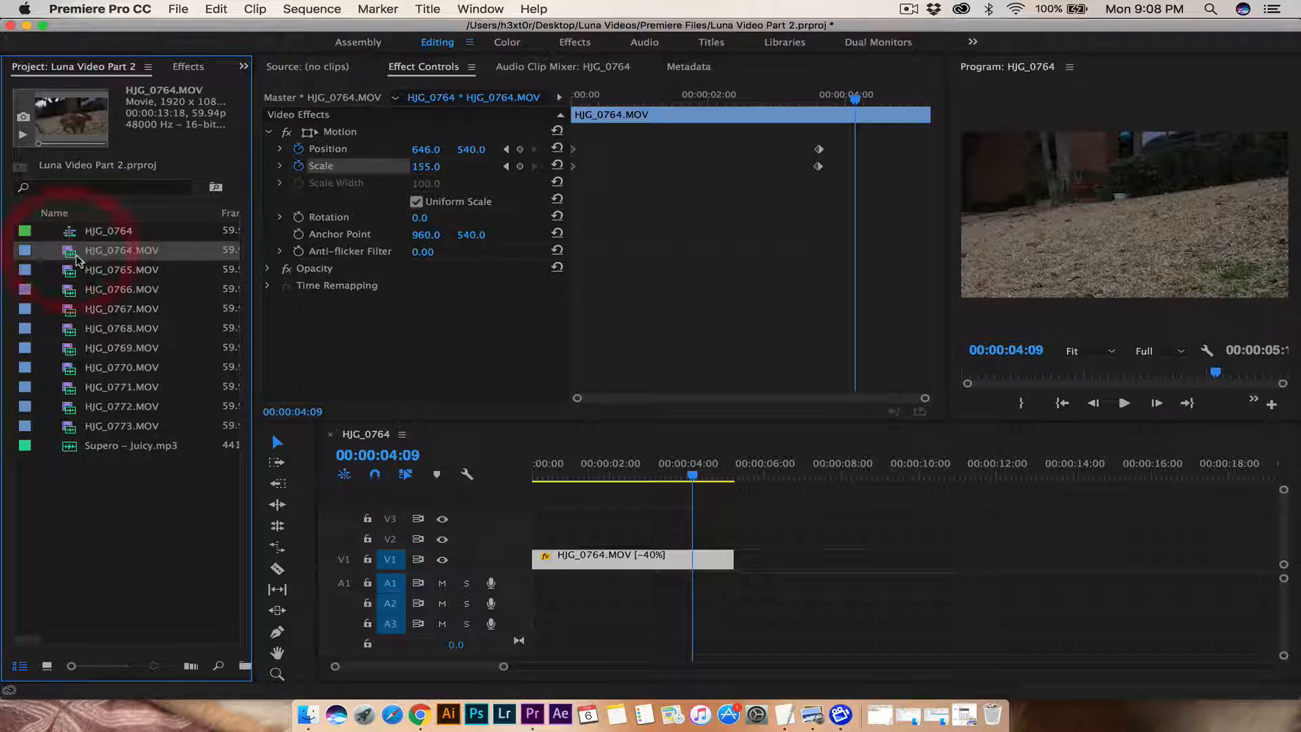
left_click(73, 271)
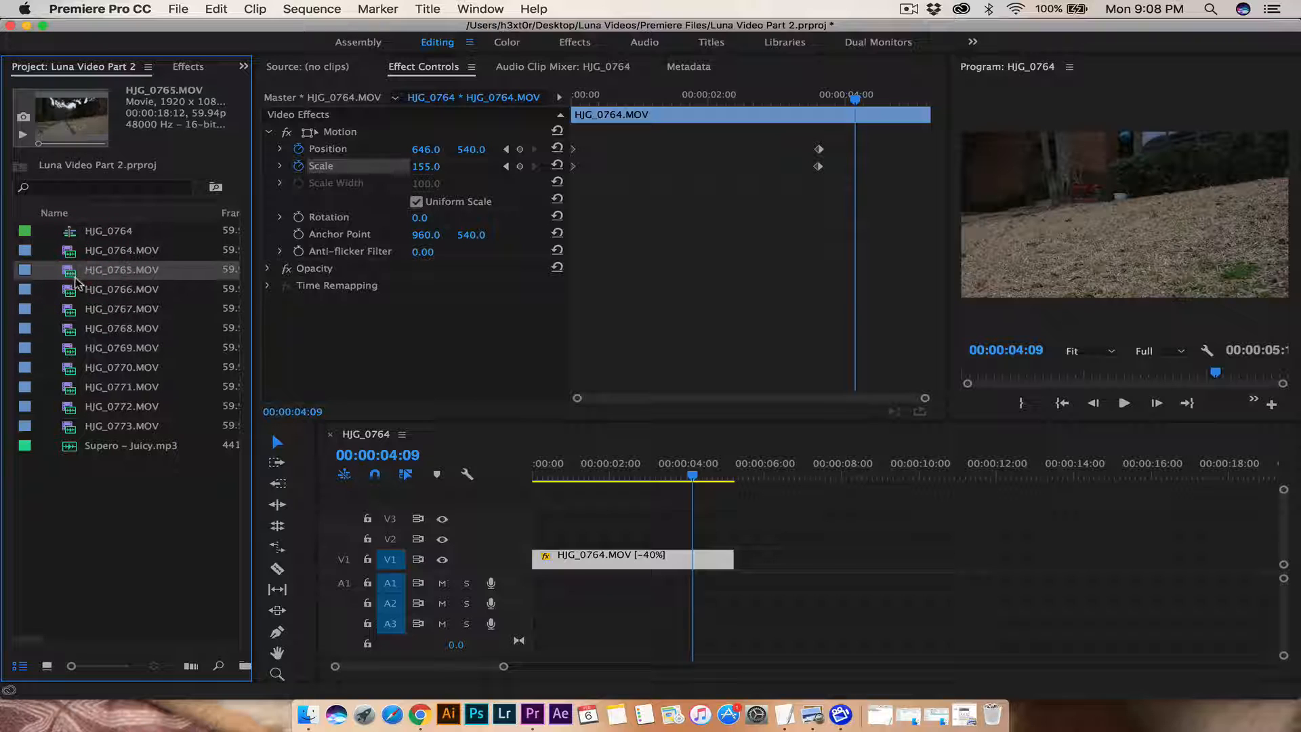
left_click_drag(73, 451, 278, 523)
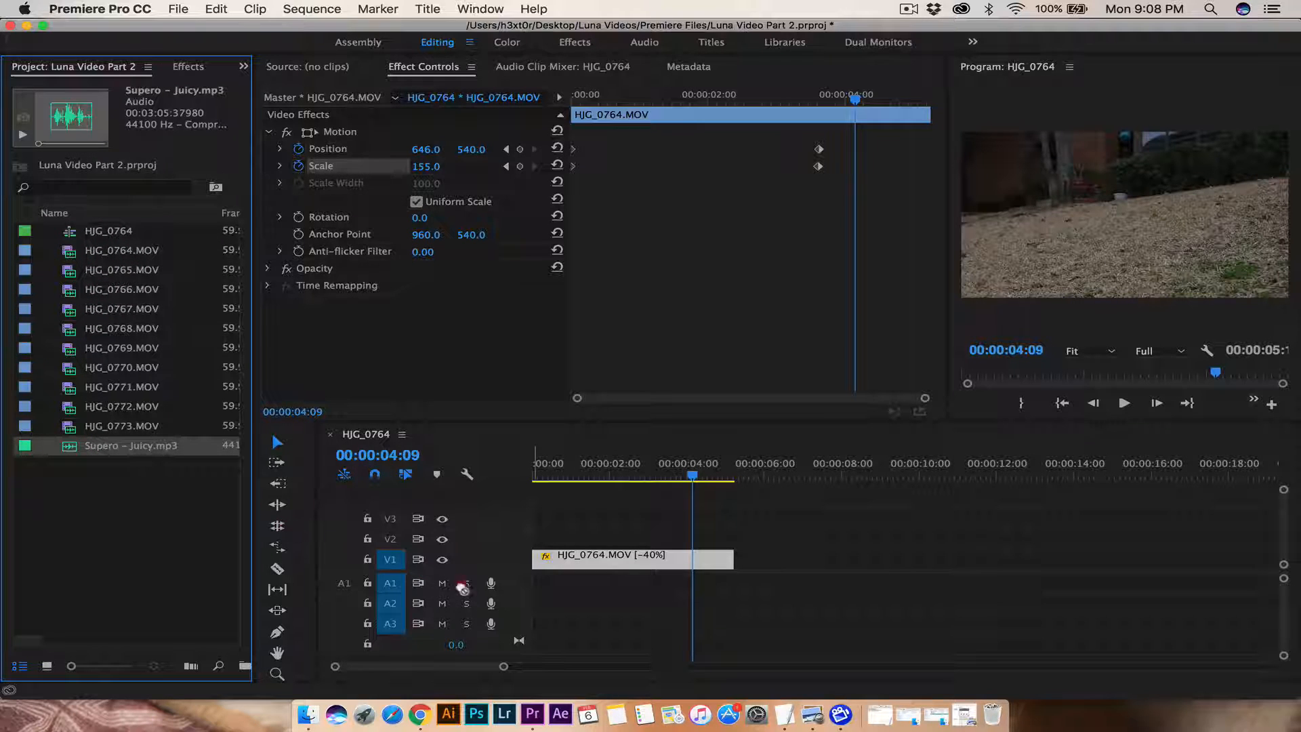
left_click_drag(463, 587, 540, 583)
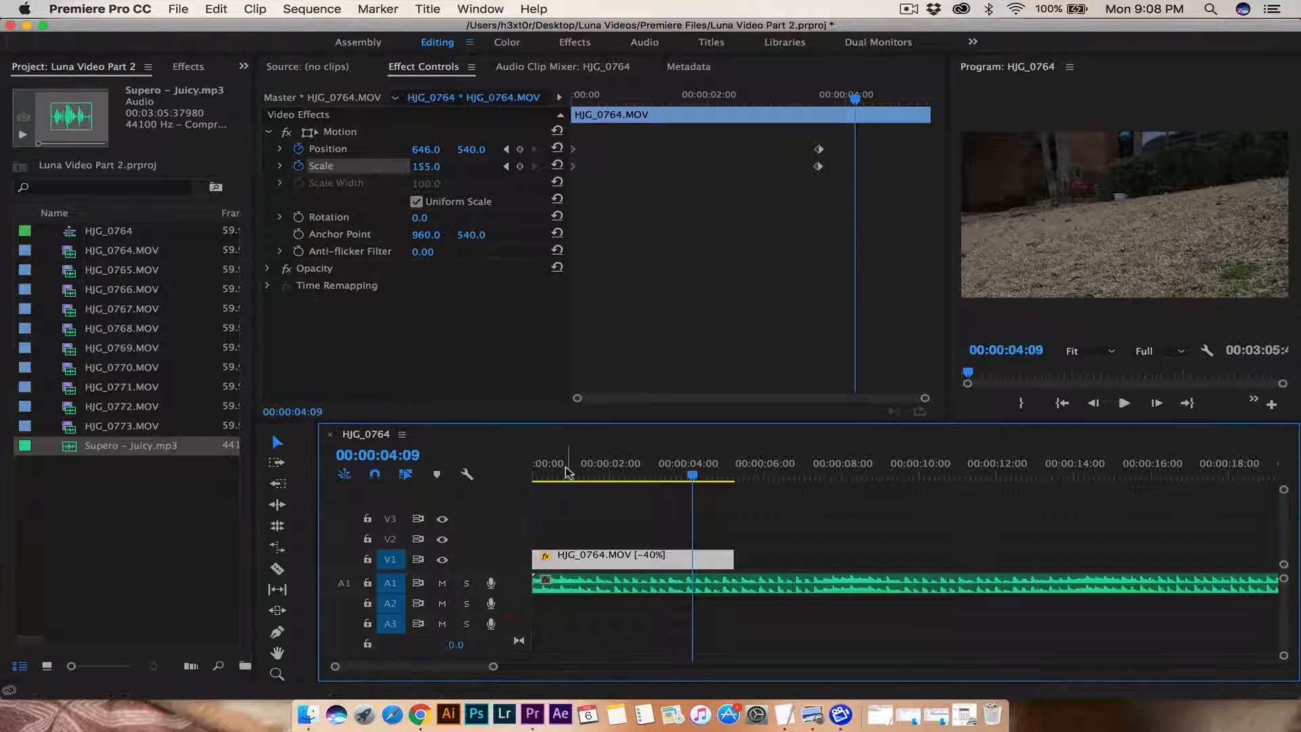
left_click_drag(568, 472, 504, 468)
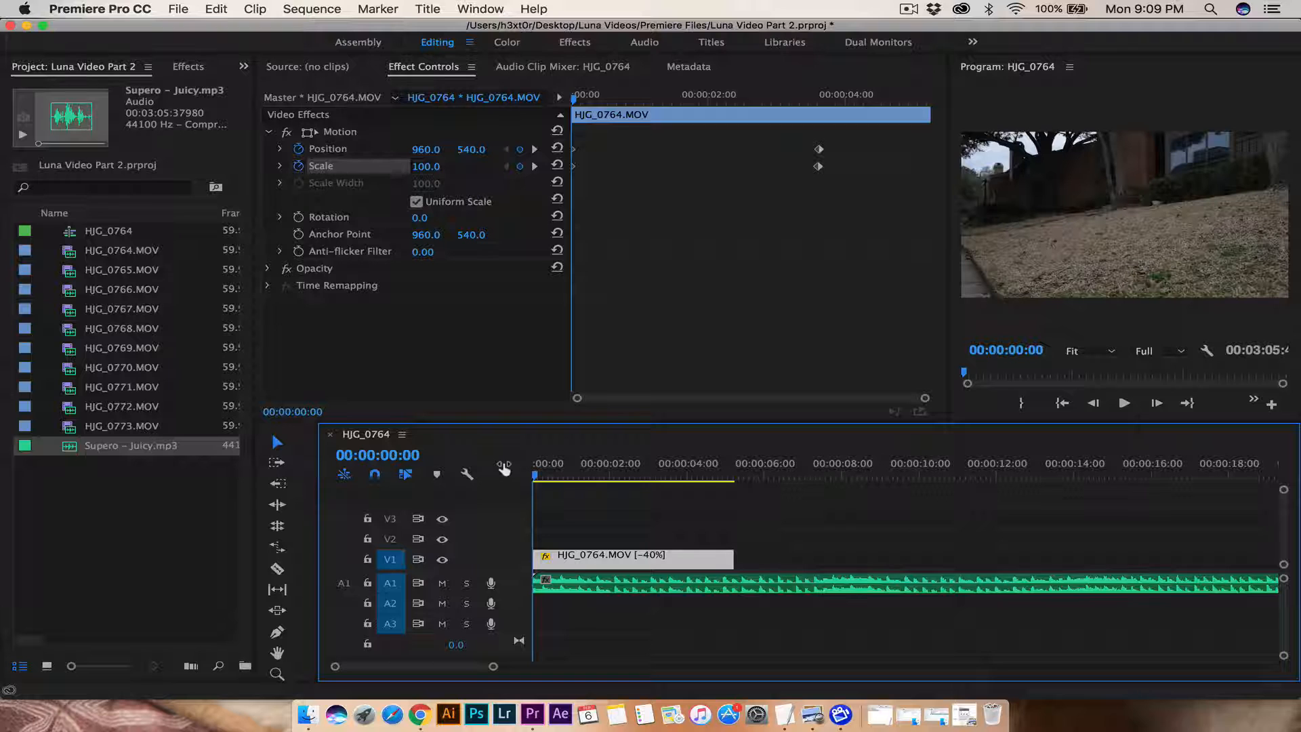
key("space")
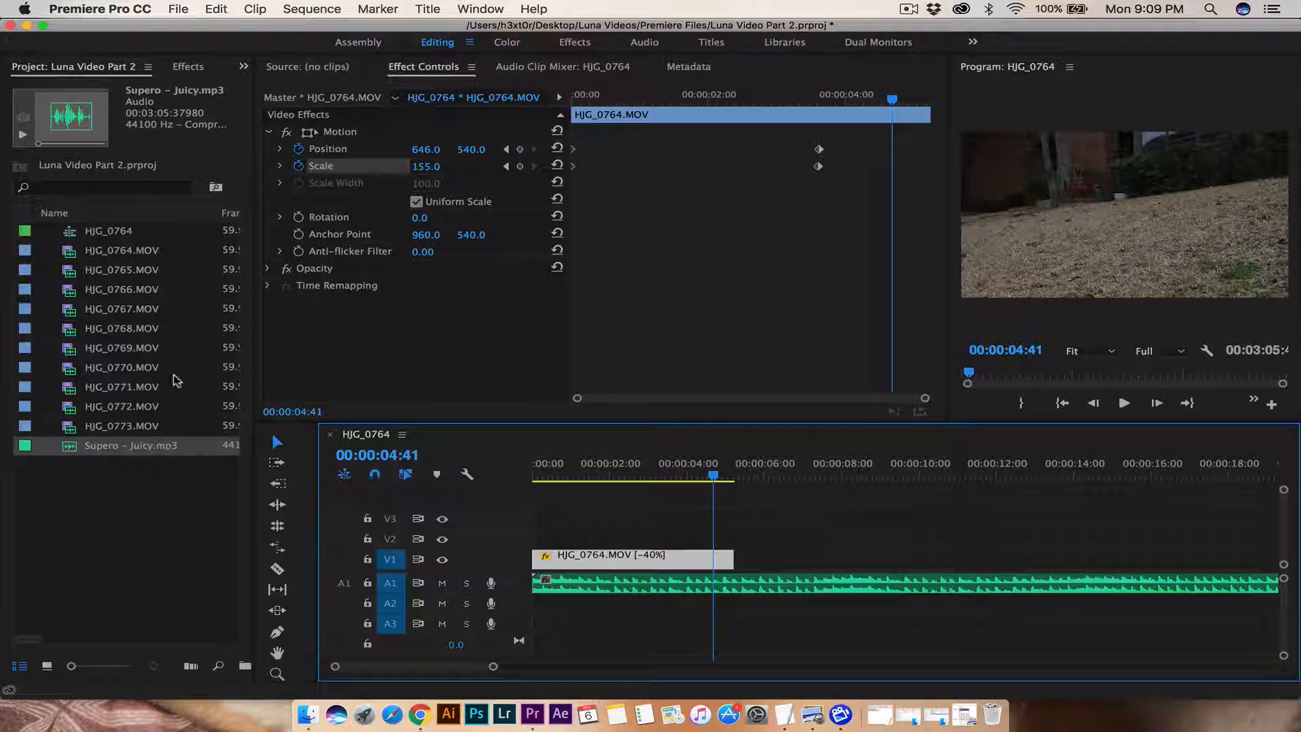
Step: Add HJG_0766.MOV after the first clip, delete its own audio, and drop the video onto V1
left_click(66, 290)
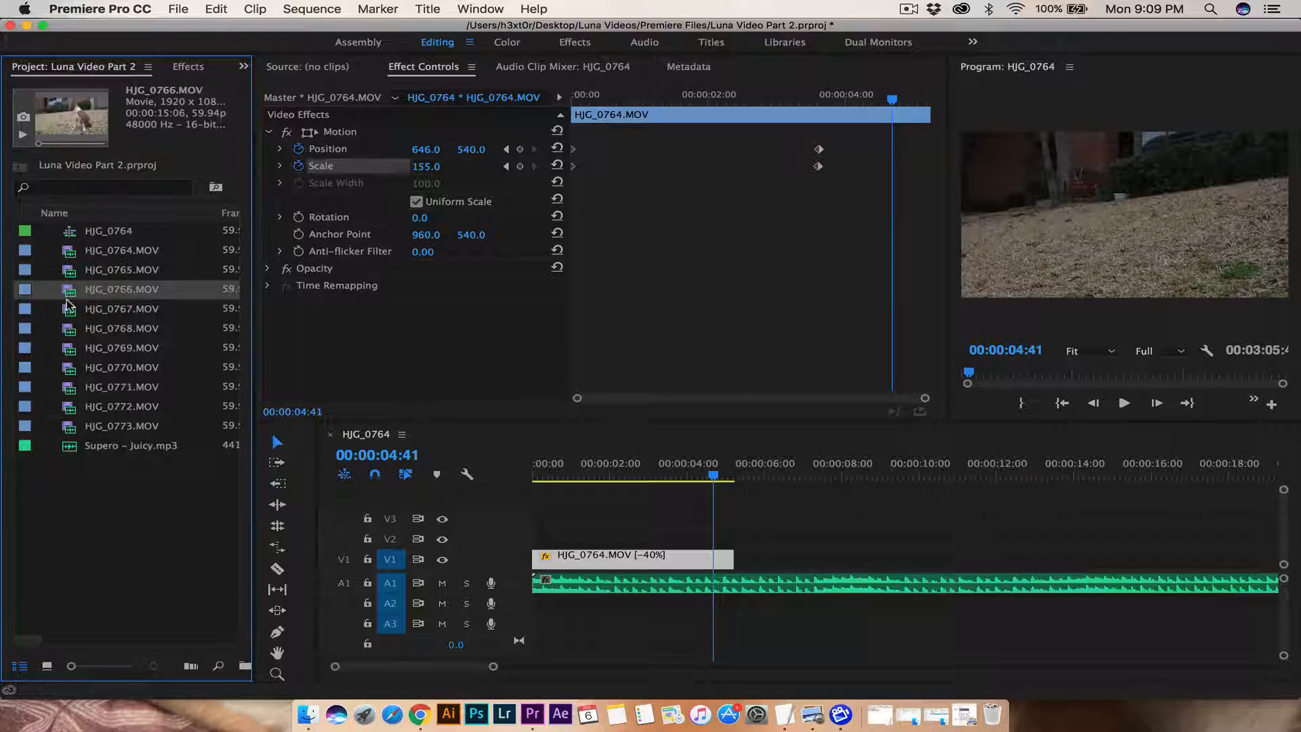
left_click_drag(340, 404, 738, 535)
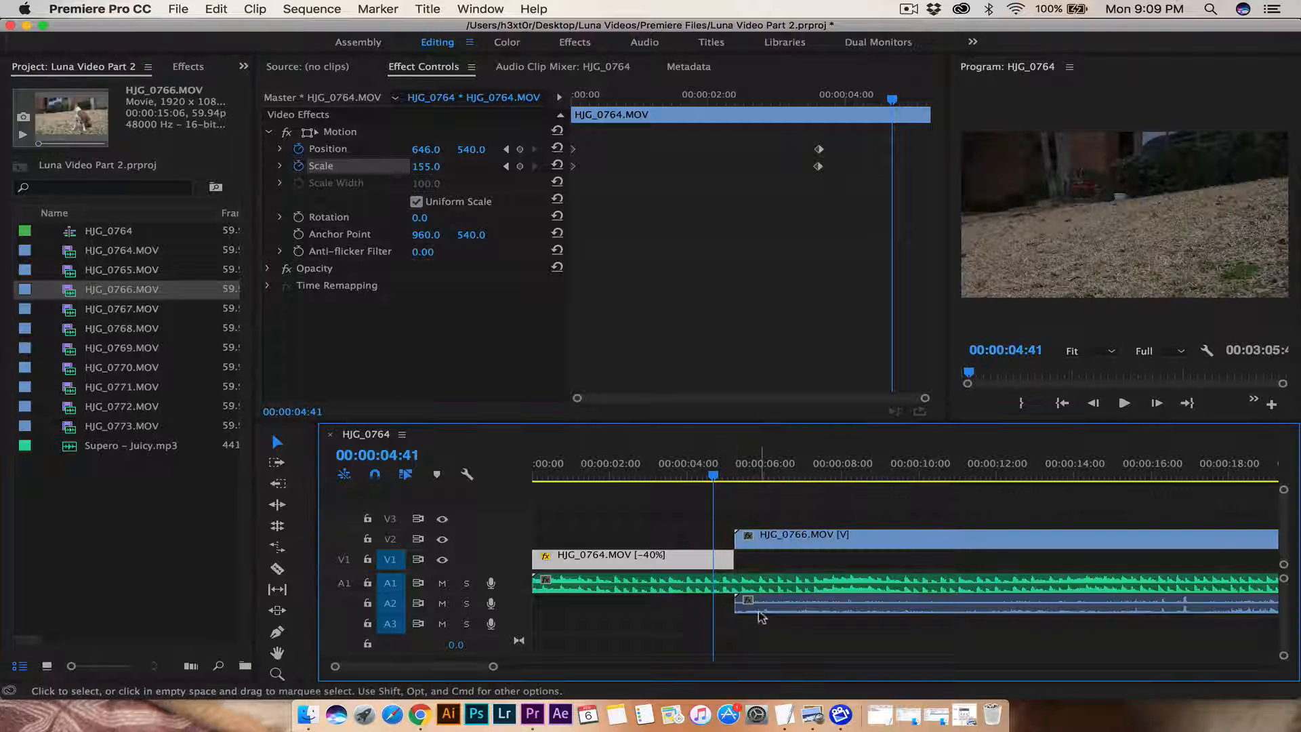
left_click(799, 537)
right_click(799, 535)
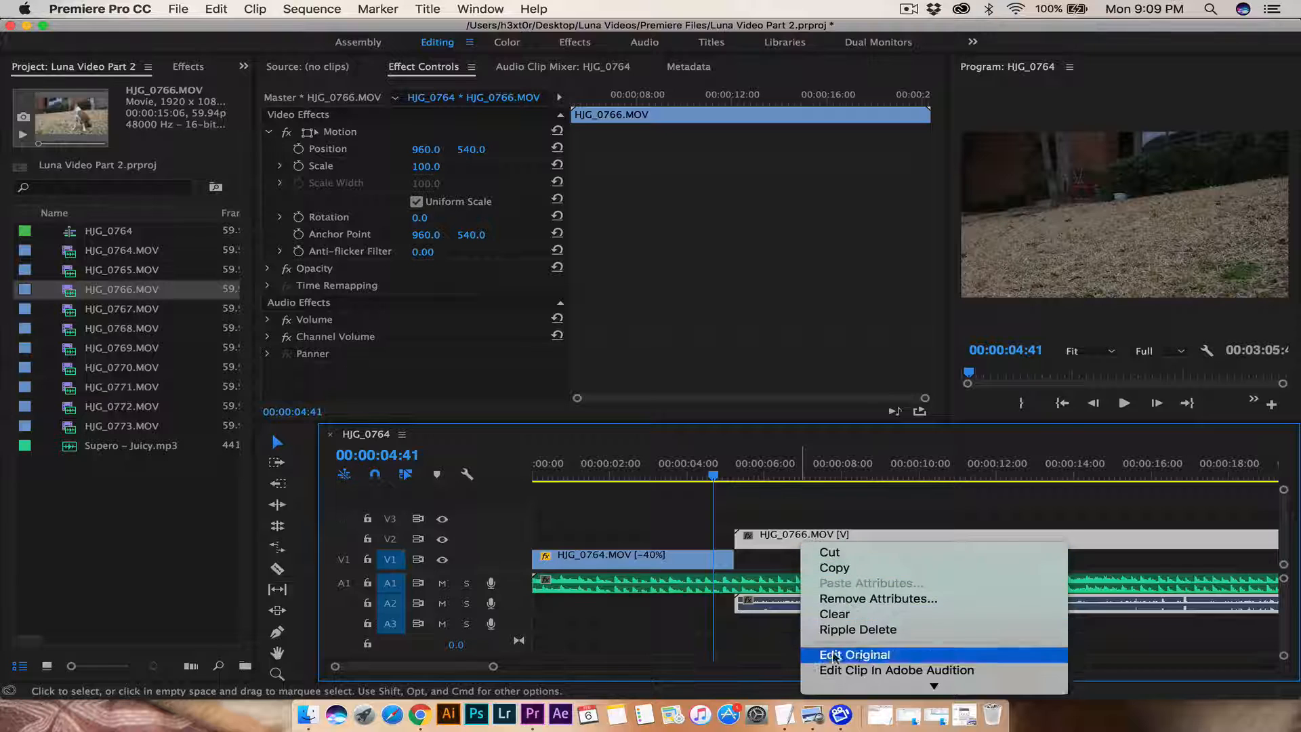
left_click(838, 617)
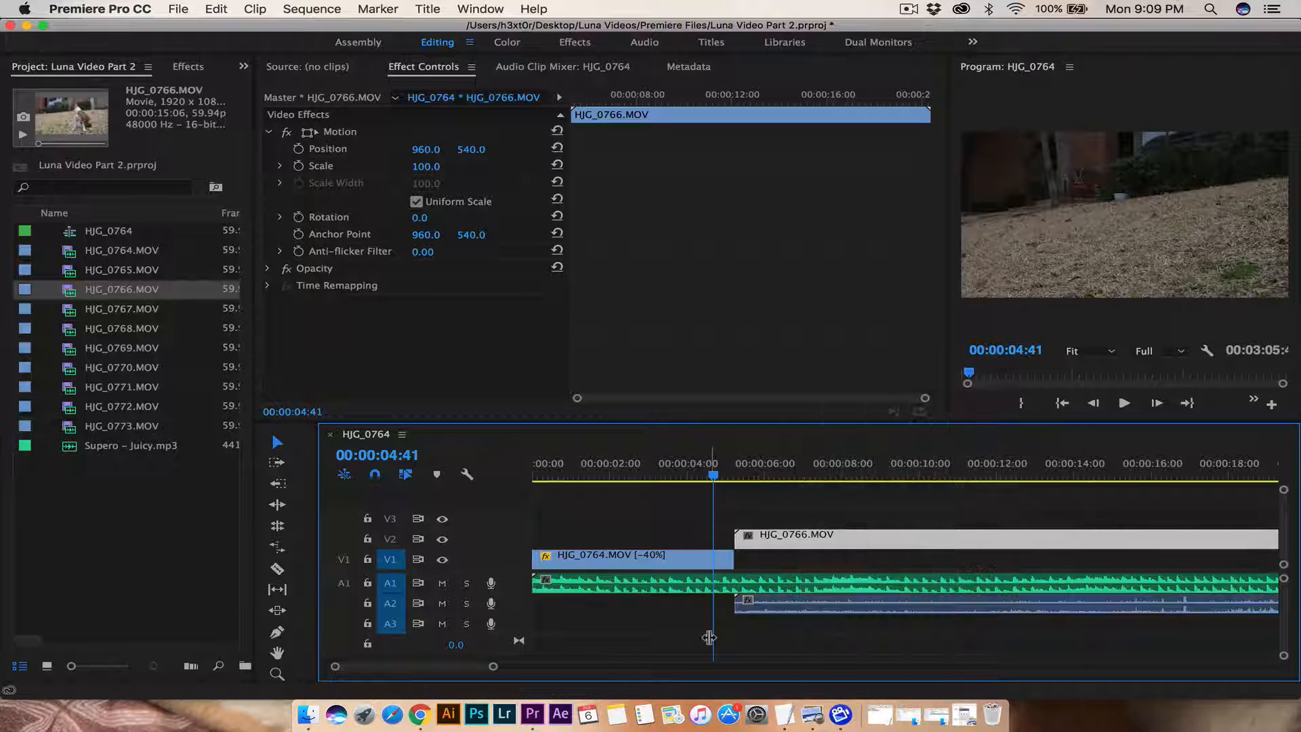
left_click(767, 613)
key("Delete")
left_click_drag(771, 537, 772, 559)
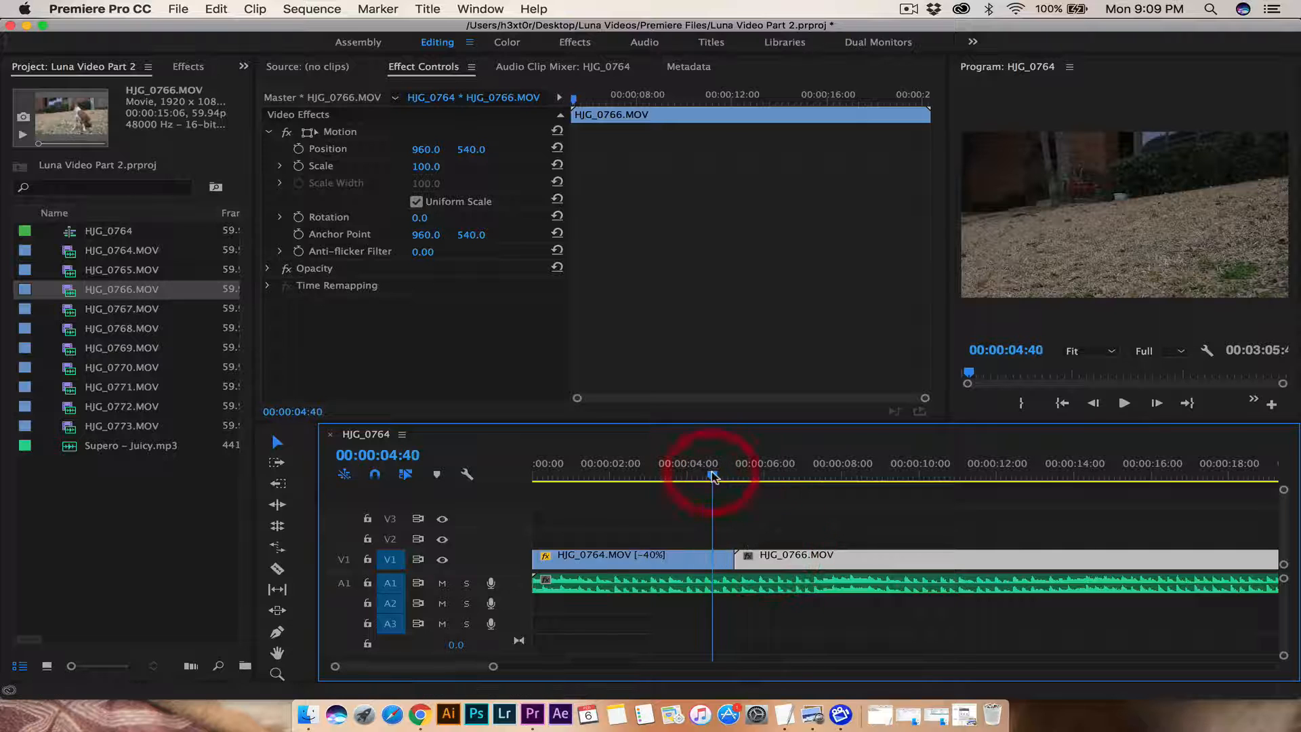
Step: Apply Cross Dissolve at the HJG_0764/HJG_0766 cut on V1 and play it back
left_click(184, 68)
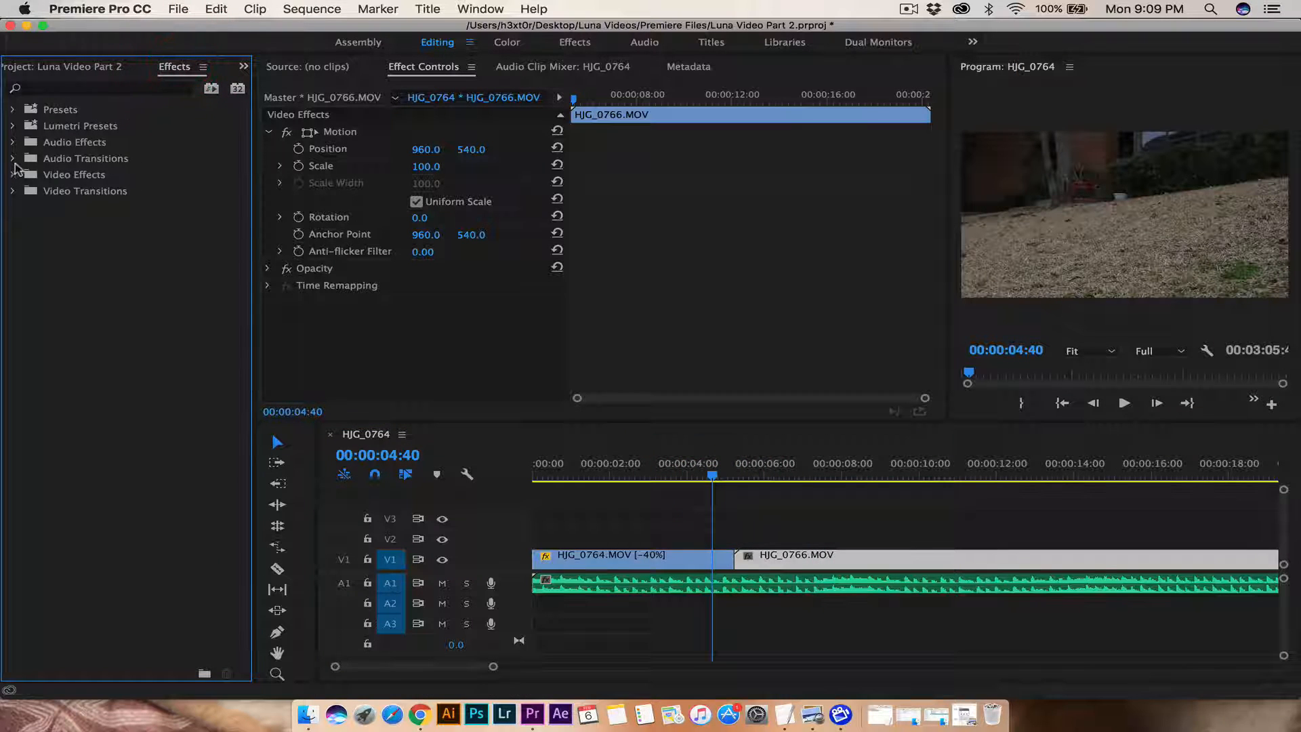
left_click(15, 191)
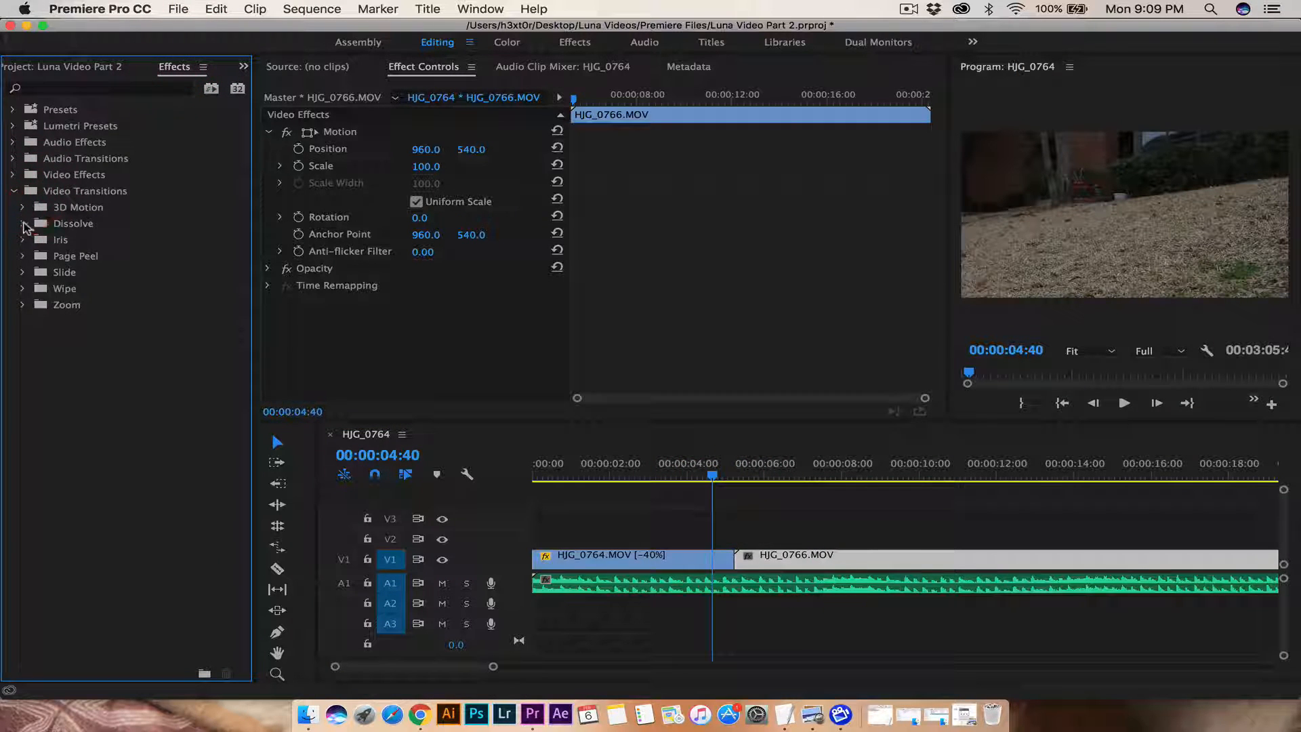
left_click(24, 224)
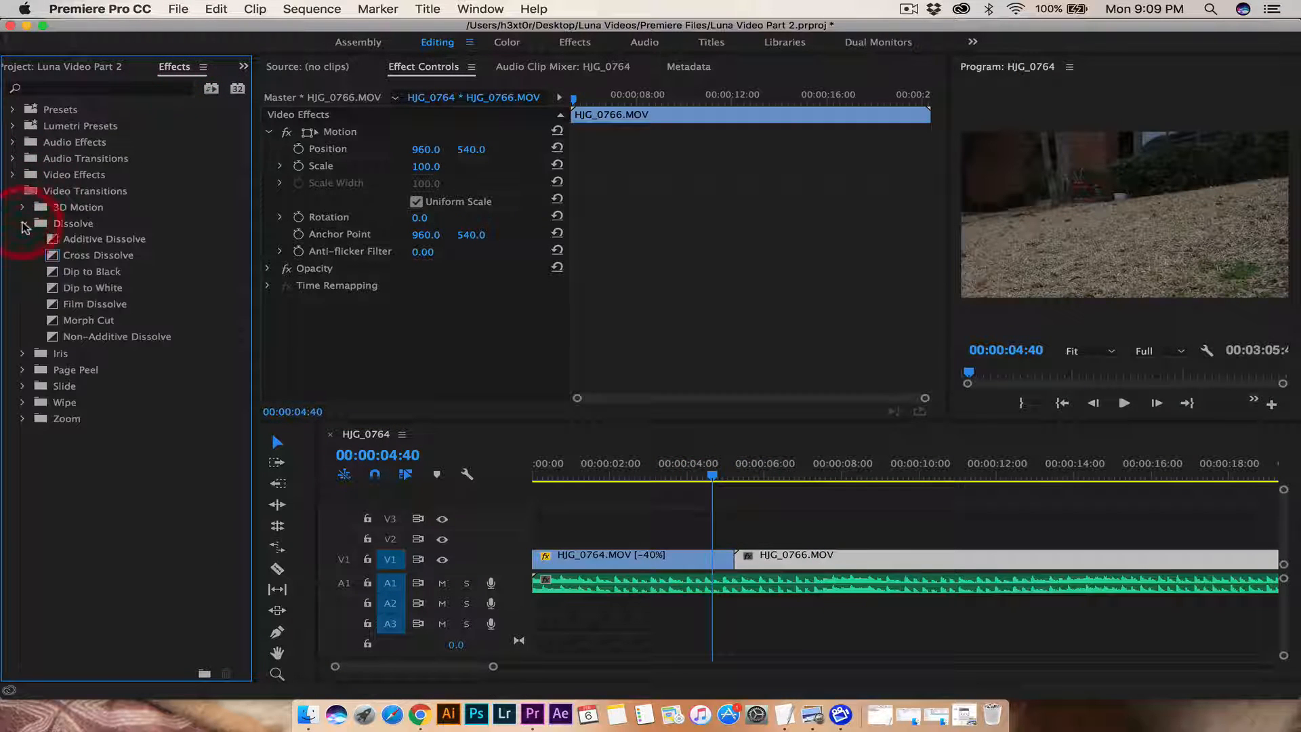
left_click_drag(78, 261, 224, 279)
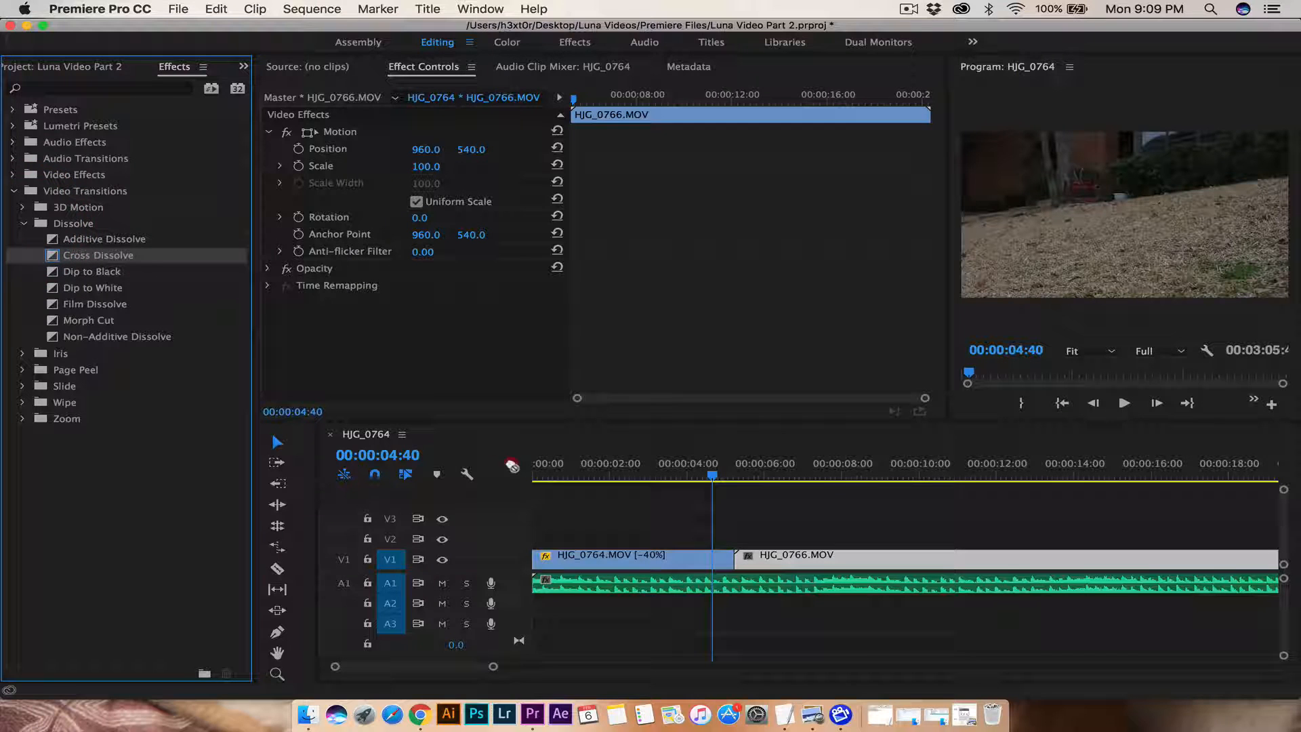
left_click_drag(512, 466, 730, 562)
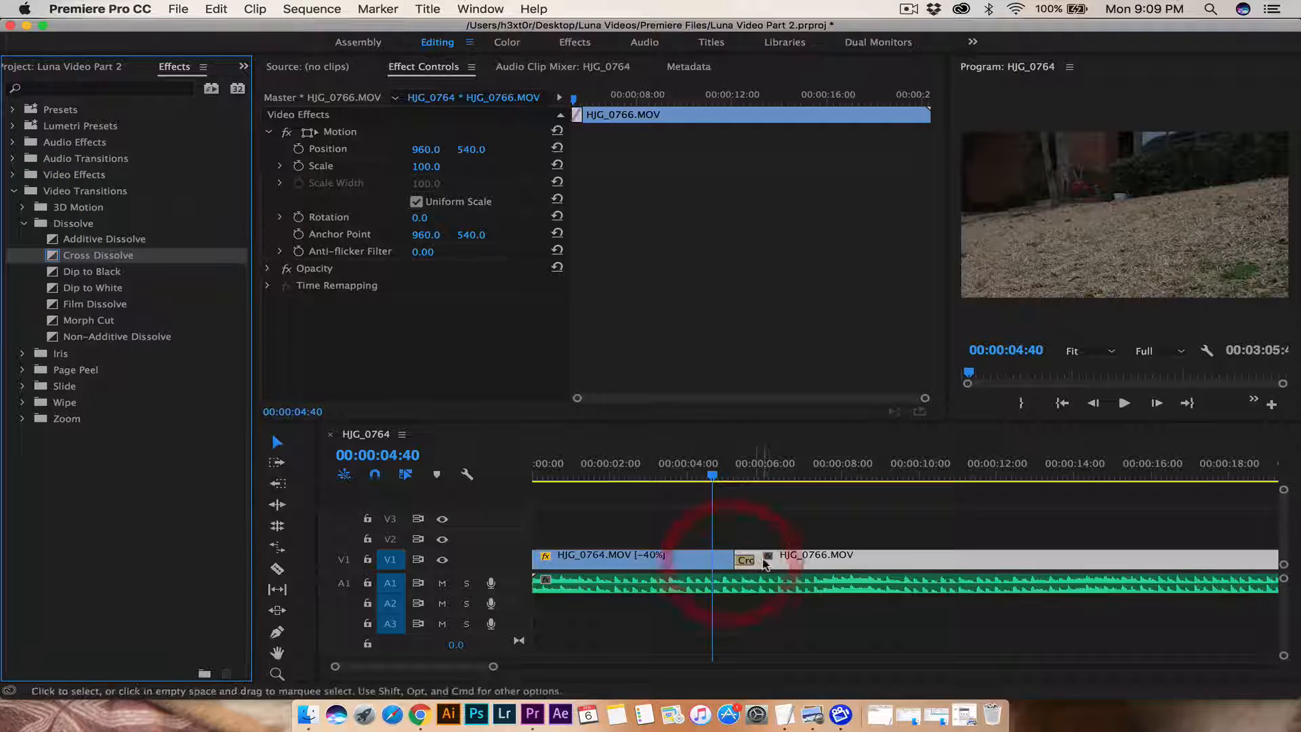
key("space")
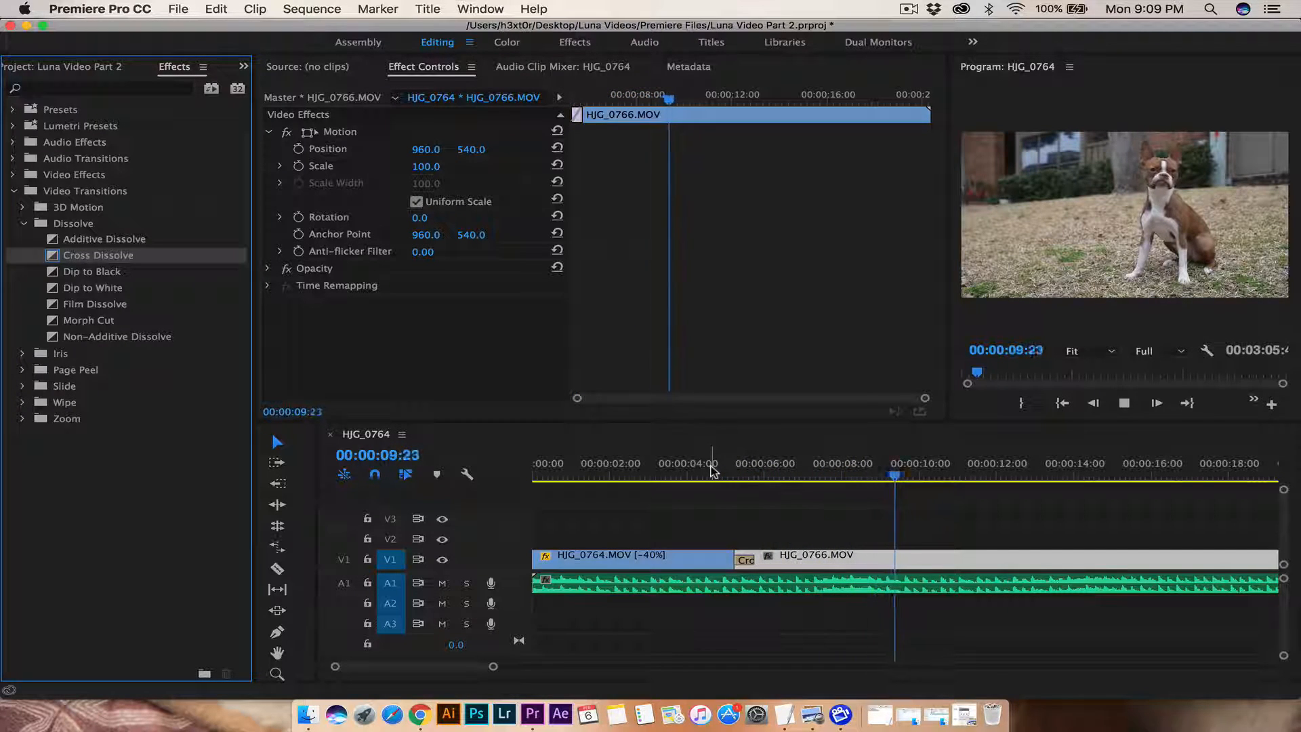
key("space")
left_click_drag(899, 478, 788, 481)
Step: Razor-cut HJG_0766.MOV at 00:00:06:37 and push the later piece far right, leaving a gap
key("c")
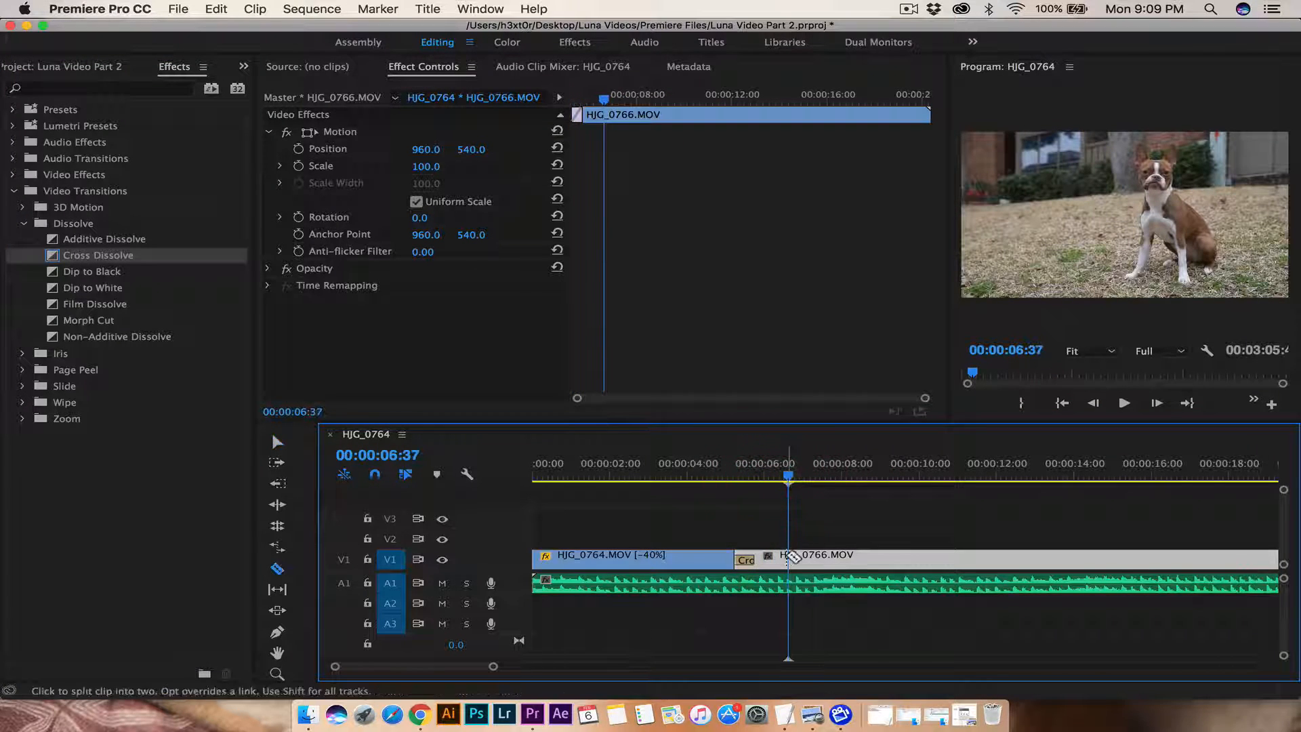
left_click(788, 556)
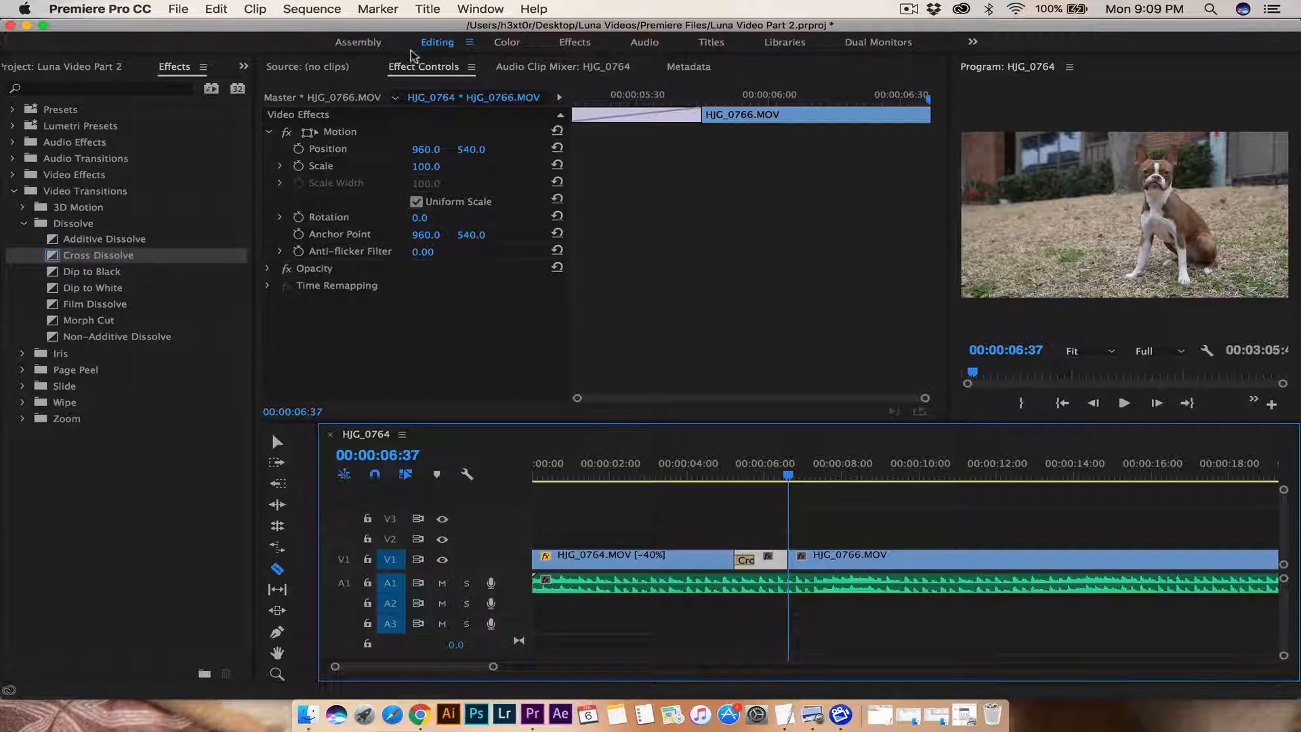
left_click(277, 441)
left_click_drag(838, 565, 1265, 568)
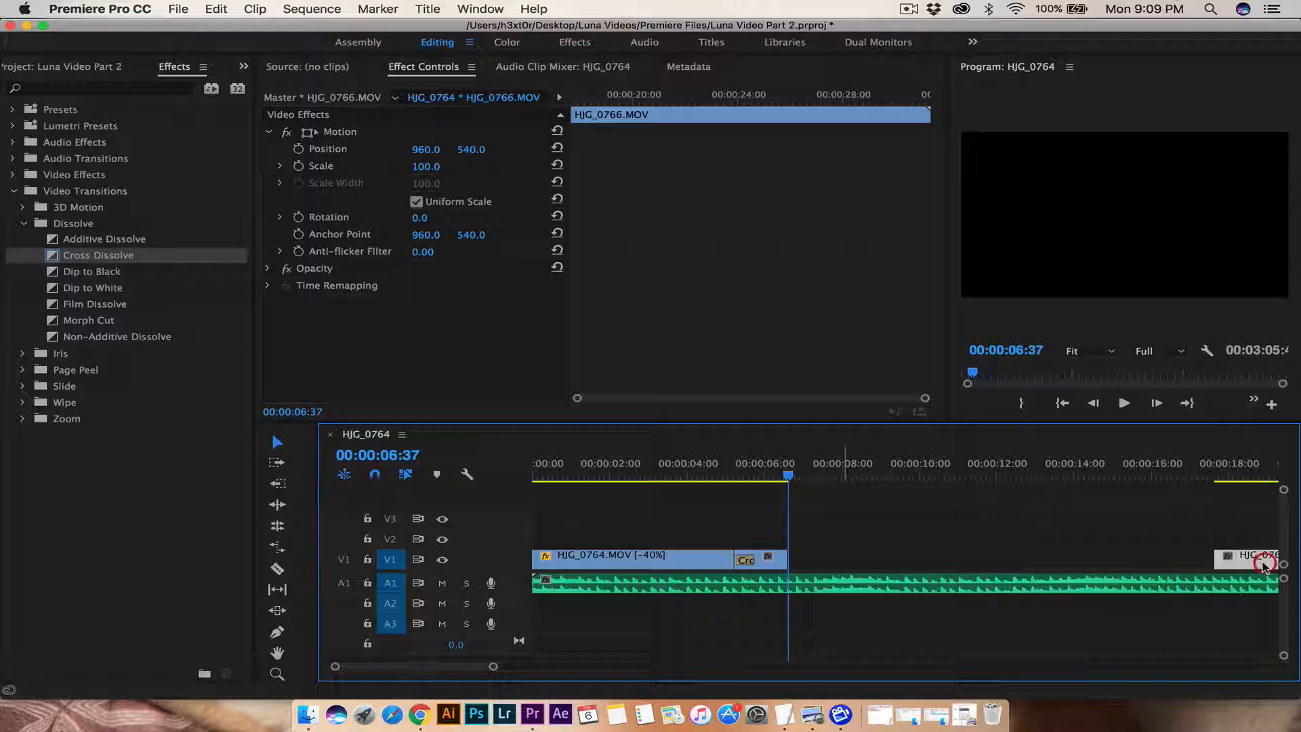
left_click(771, 557)
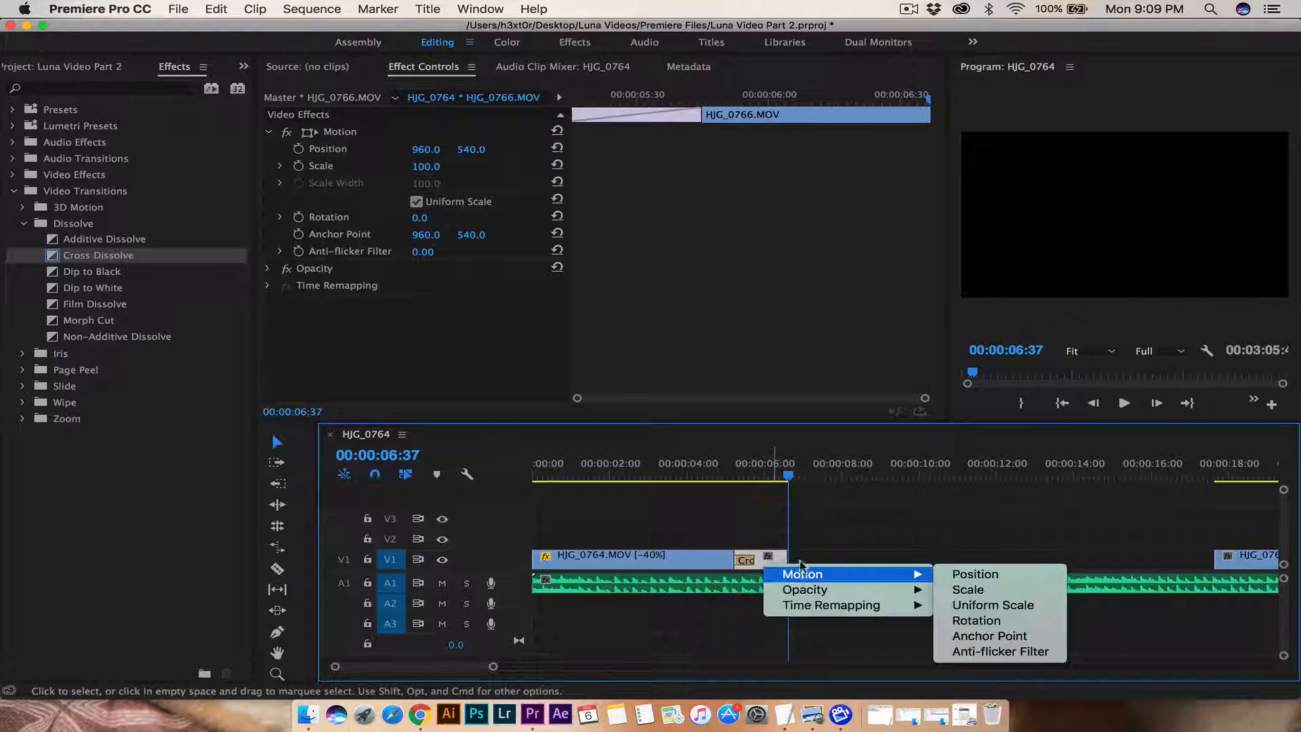
left_click(802, 537)
left_click(834, 545)
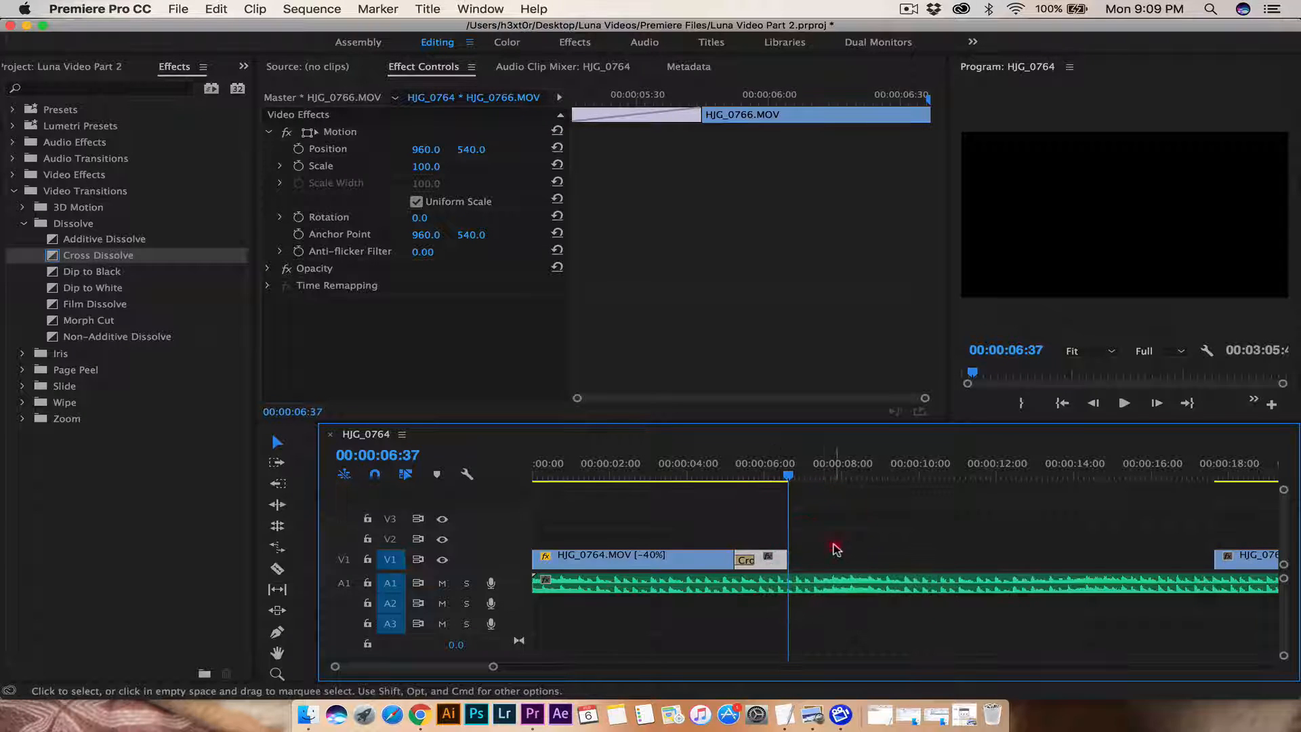
Step: Set the short HJG_0766 piece's speed to 30%
left_click(779, 560)
right_click(775, 567)
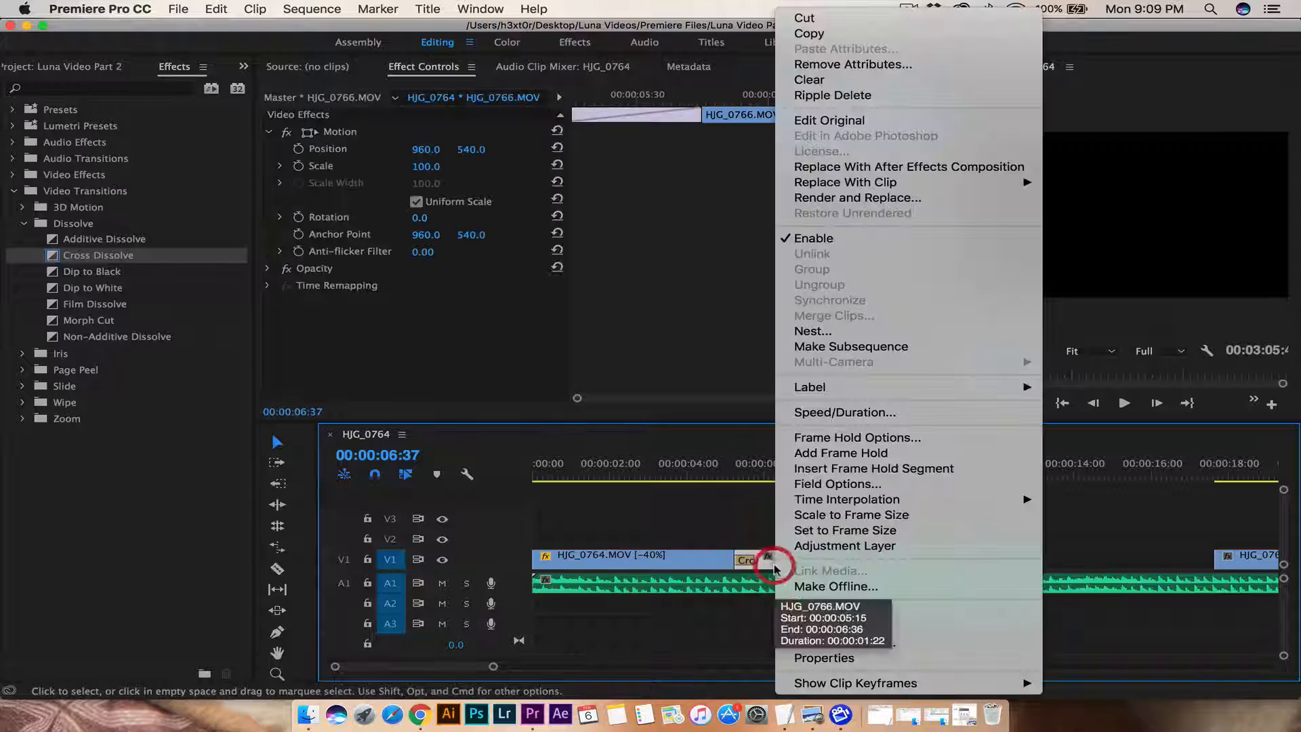
left_click(835, 412)
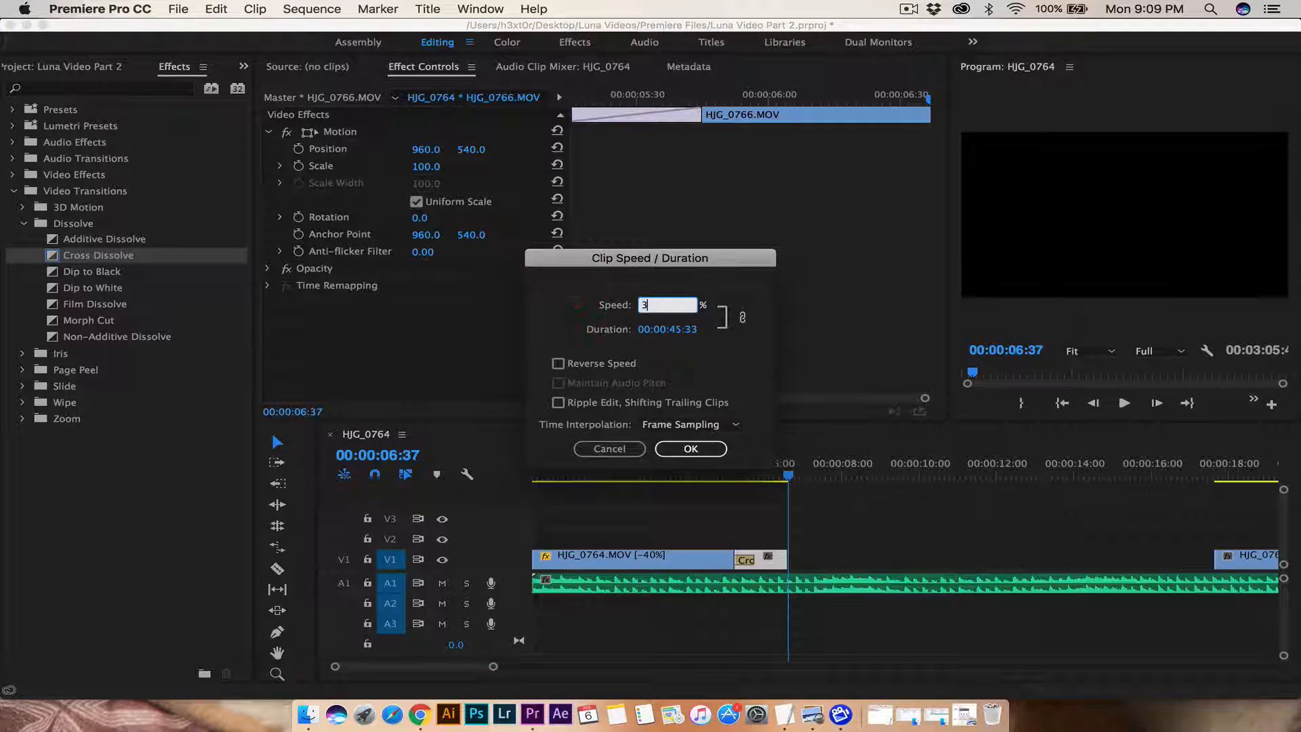
key("Return")
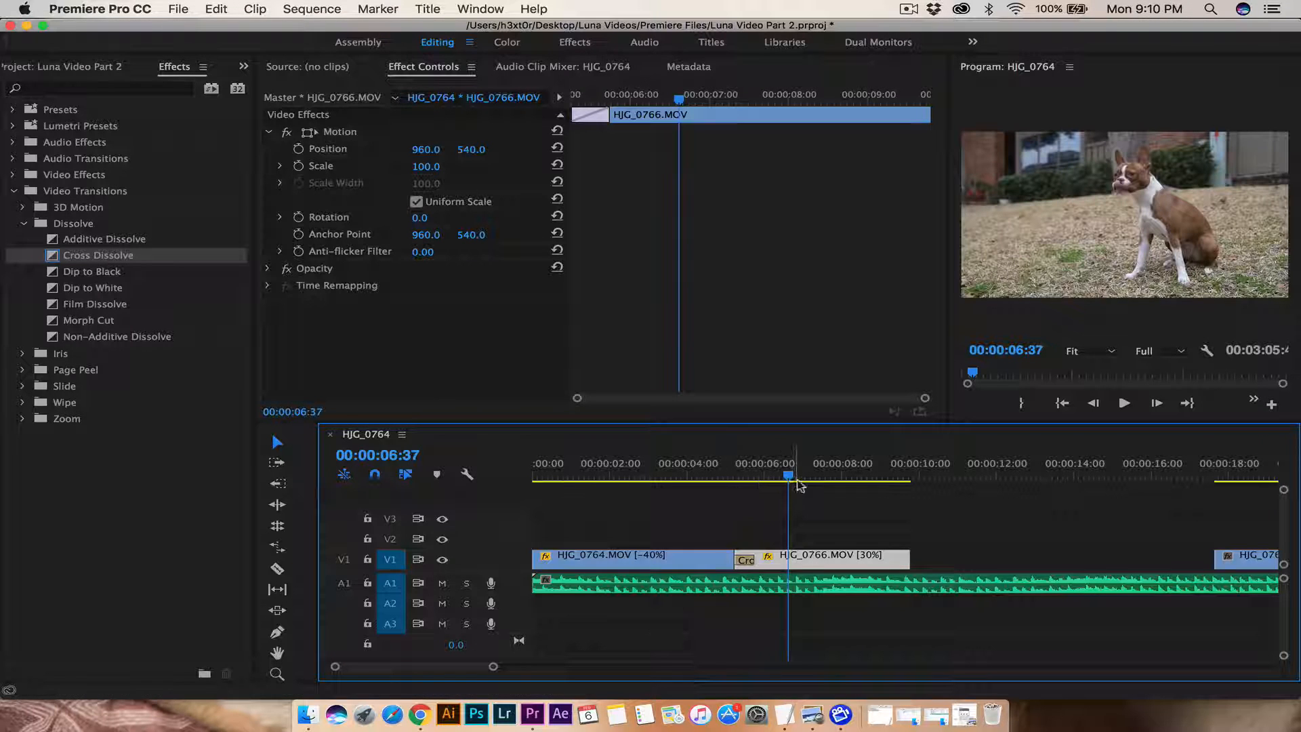
Step: Preview the slowdown from about 00:00:03:57, then slide the later HJG_0766 piece left to close the gap
left_click_drag(789, 478, 683, 477)
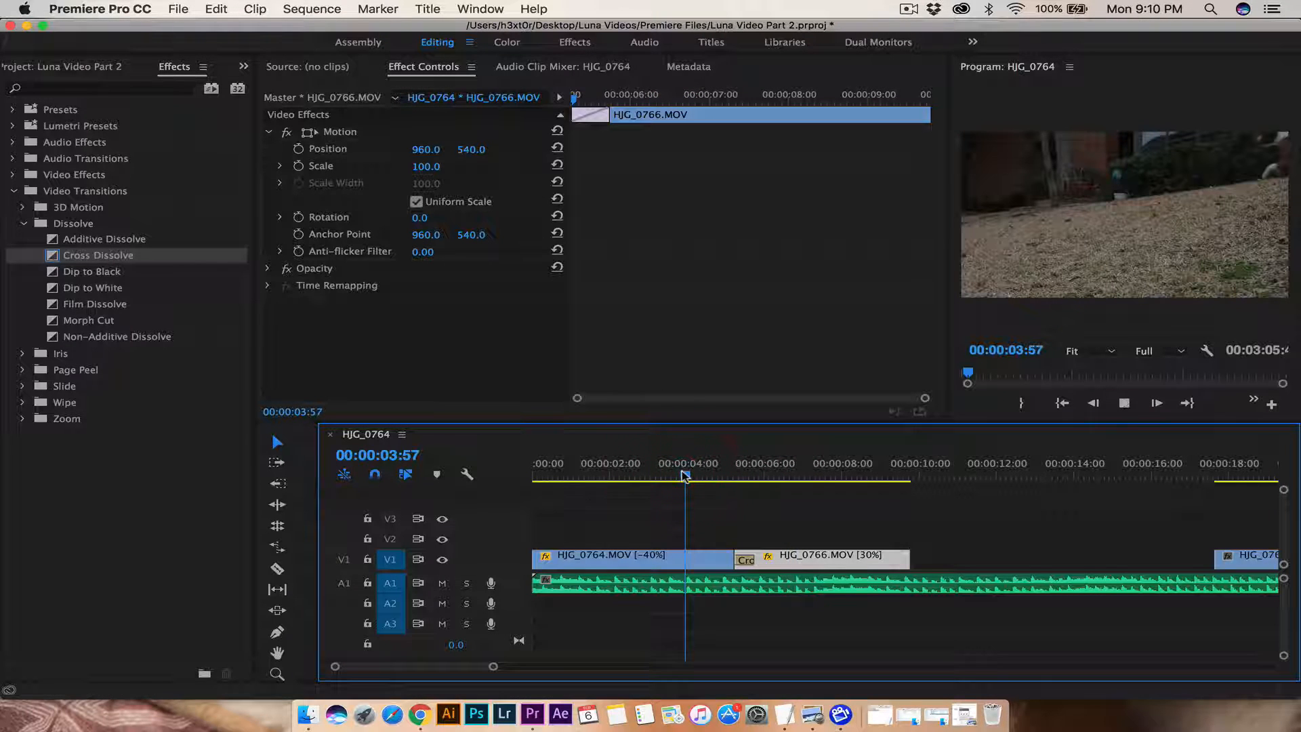
key("space")
left_click(704, 476)
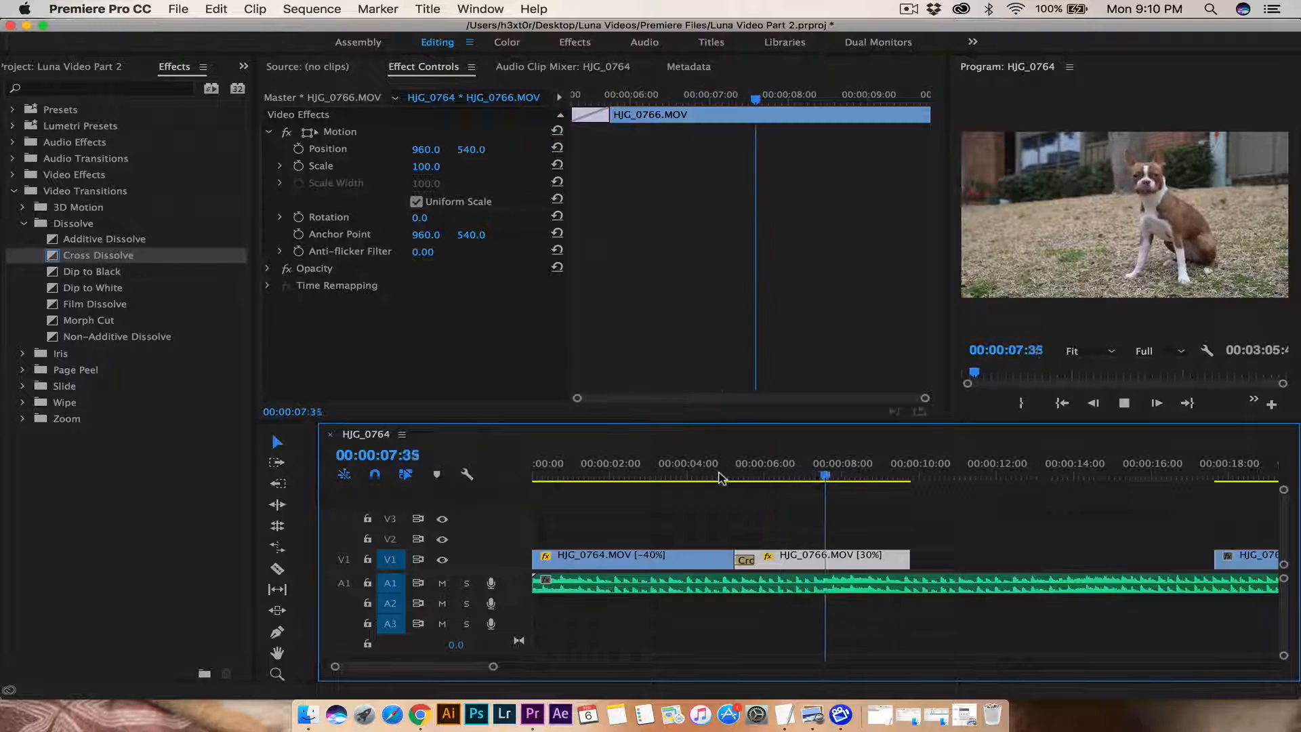
key("space")
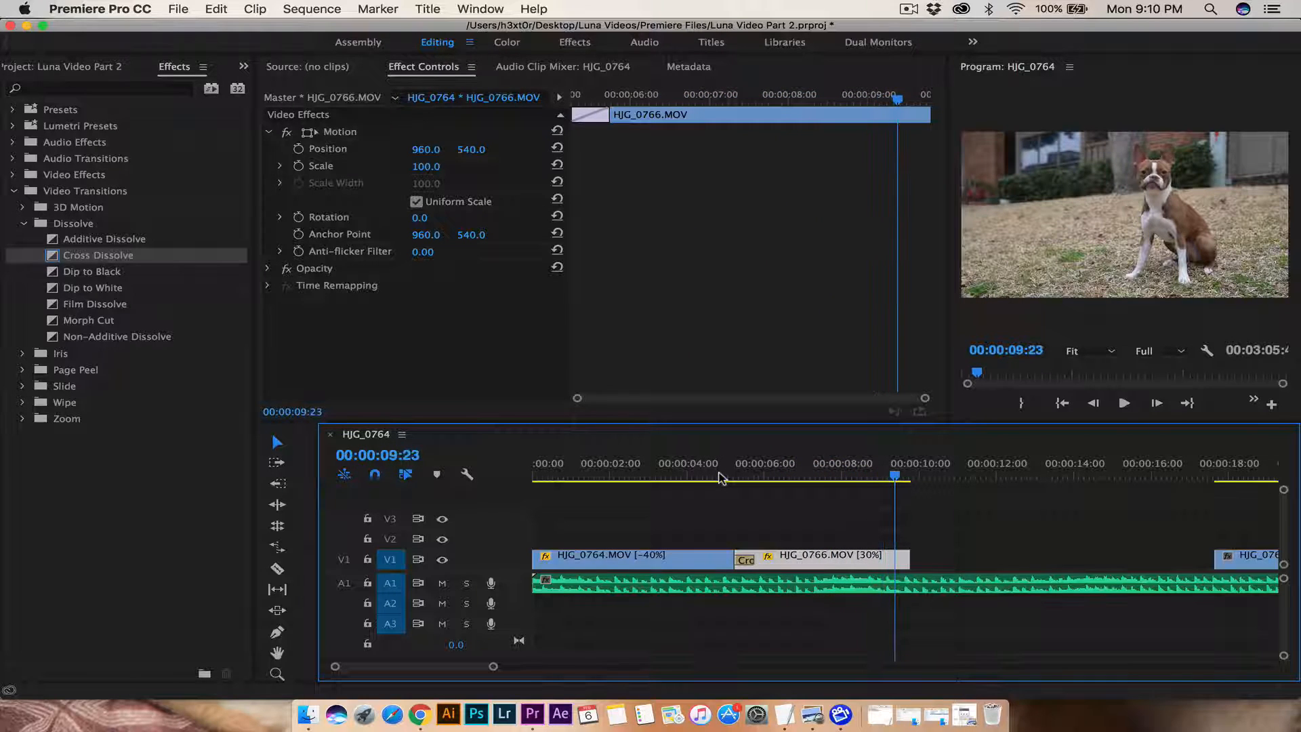
left_click_drag(1235, 556, 930, 556)
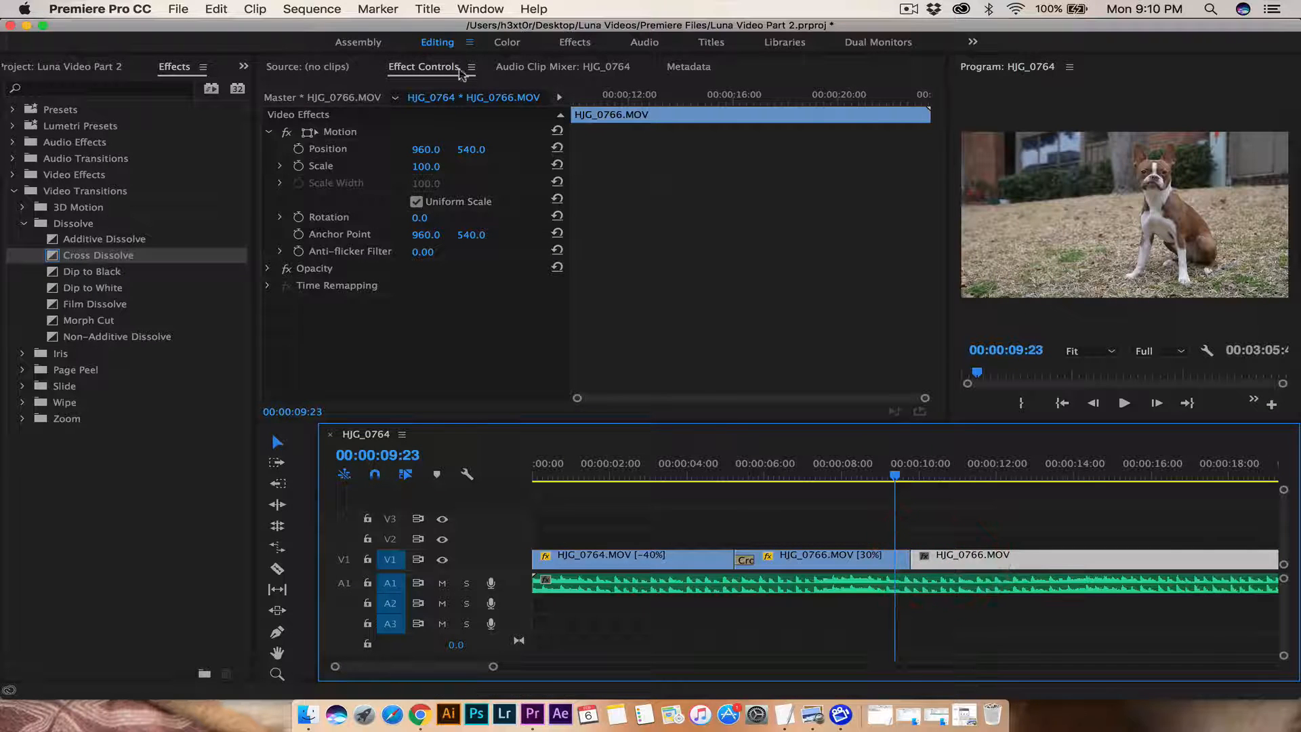
Step: Create a new still title named Intro
left_click(427, 9)
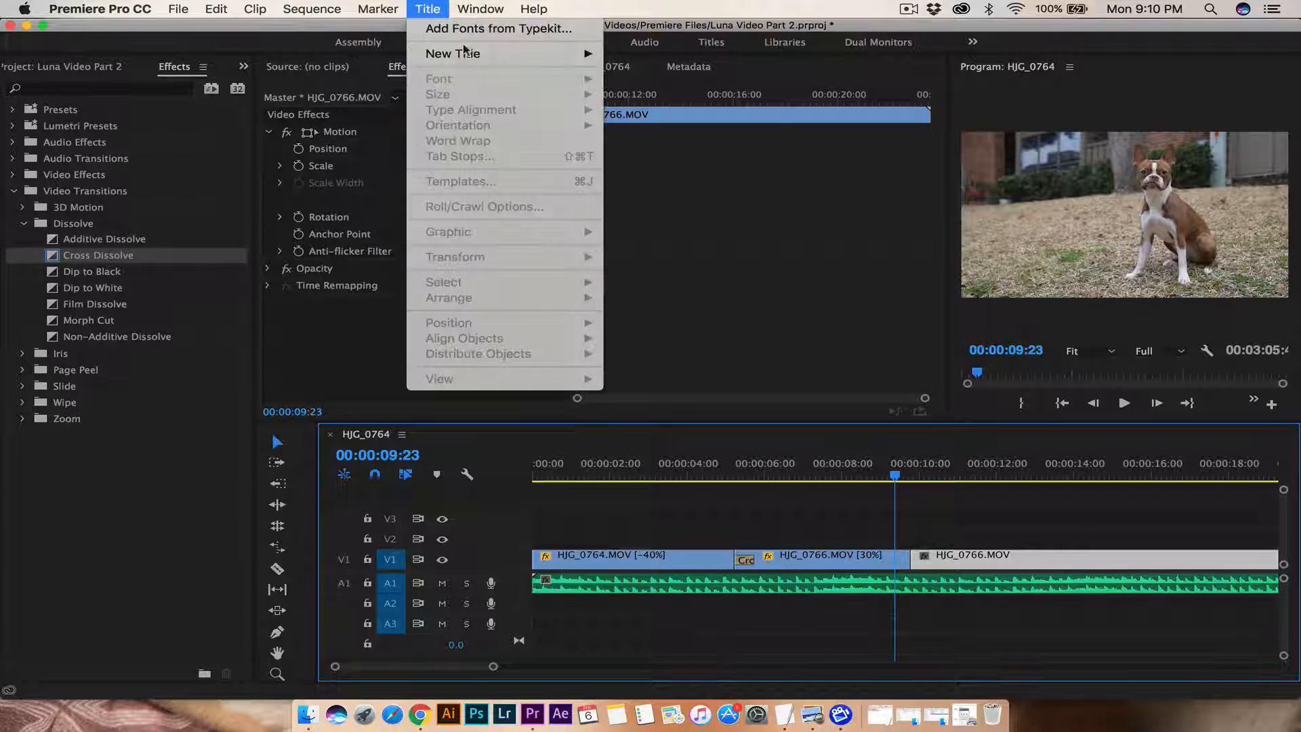
mouse_move(465, 53)
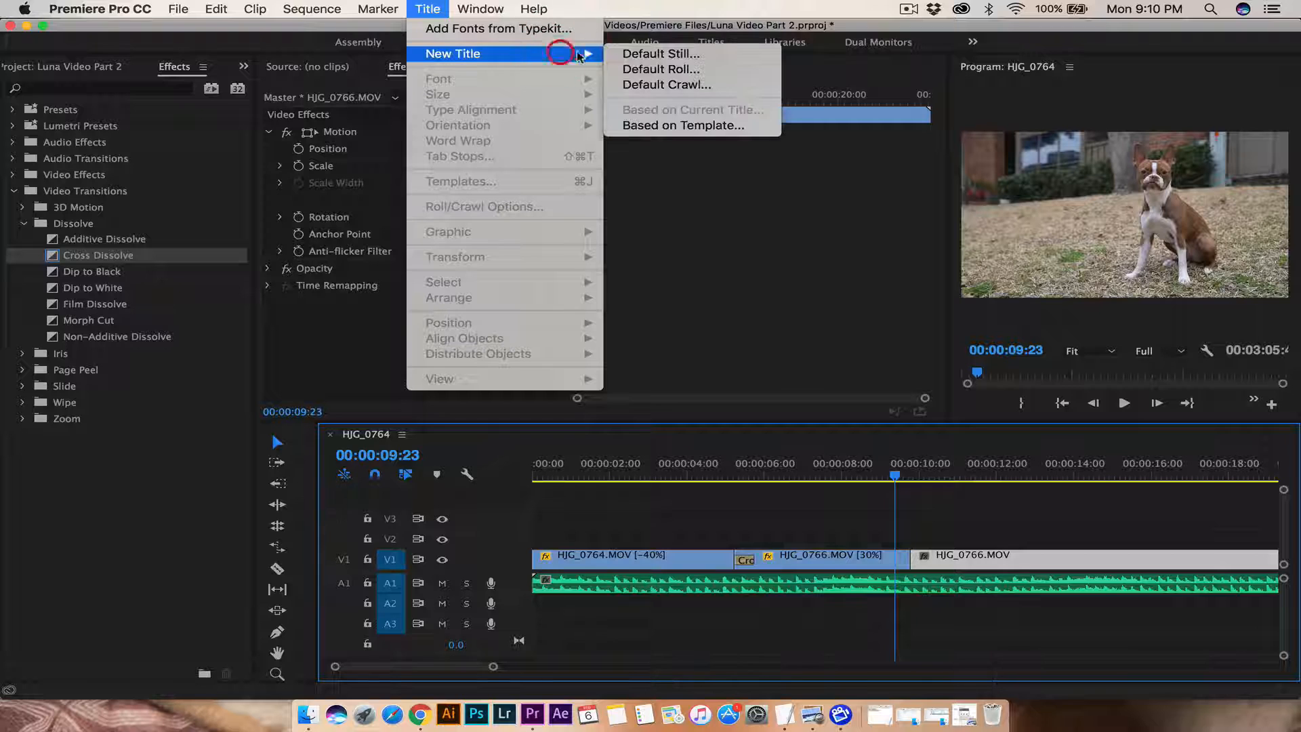
left_click(638, 56)
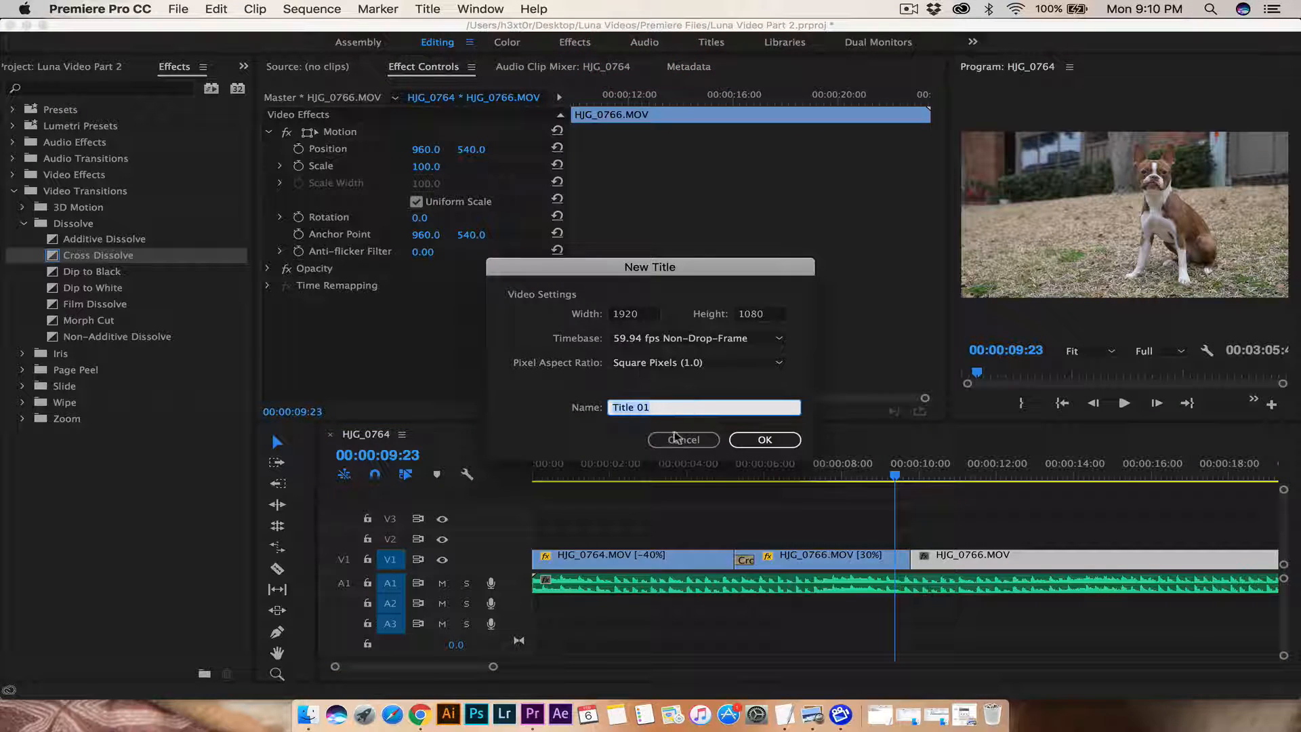
type("Intro")
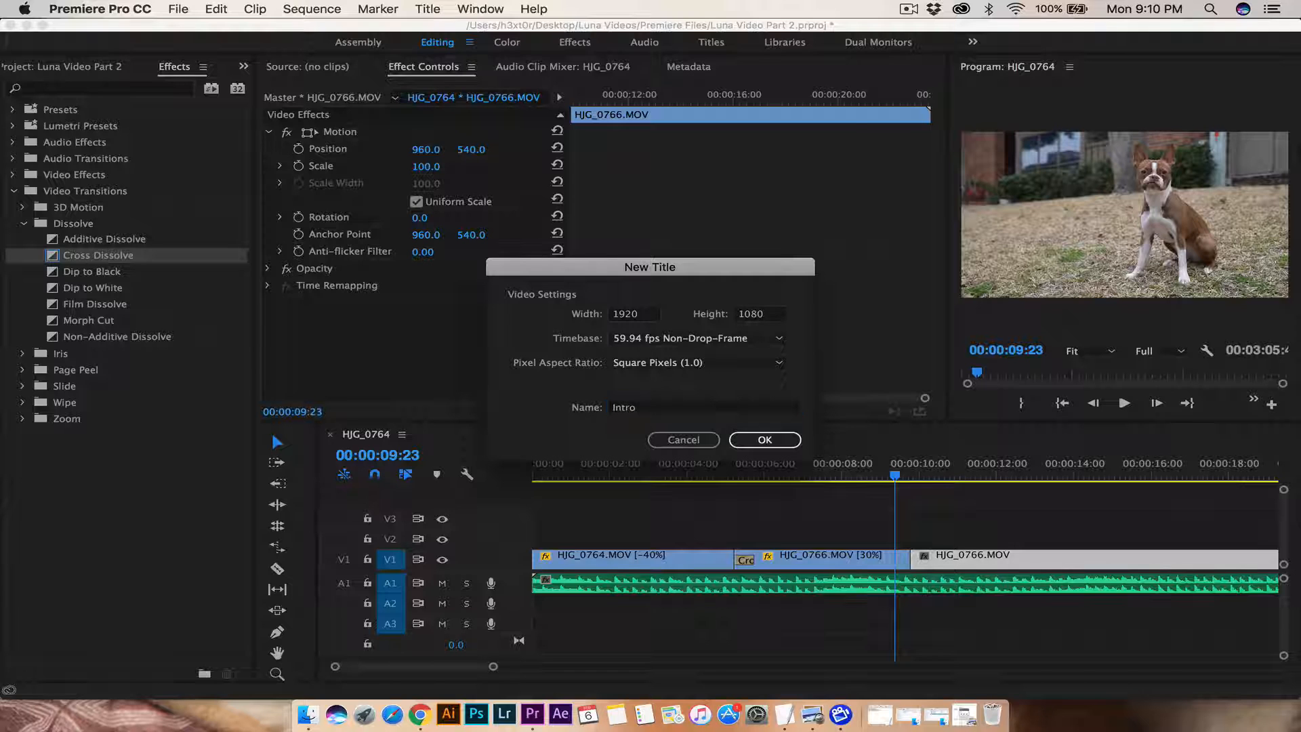
key("Return")
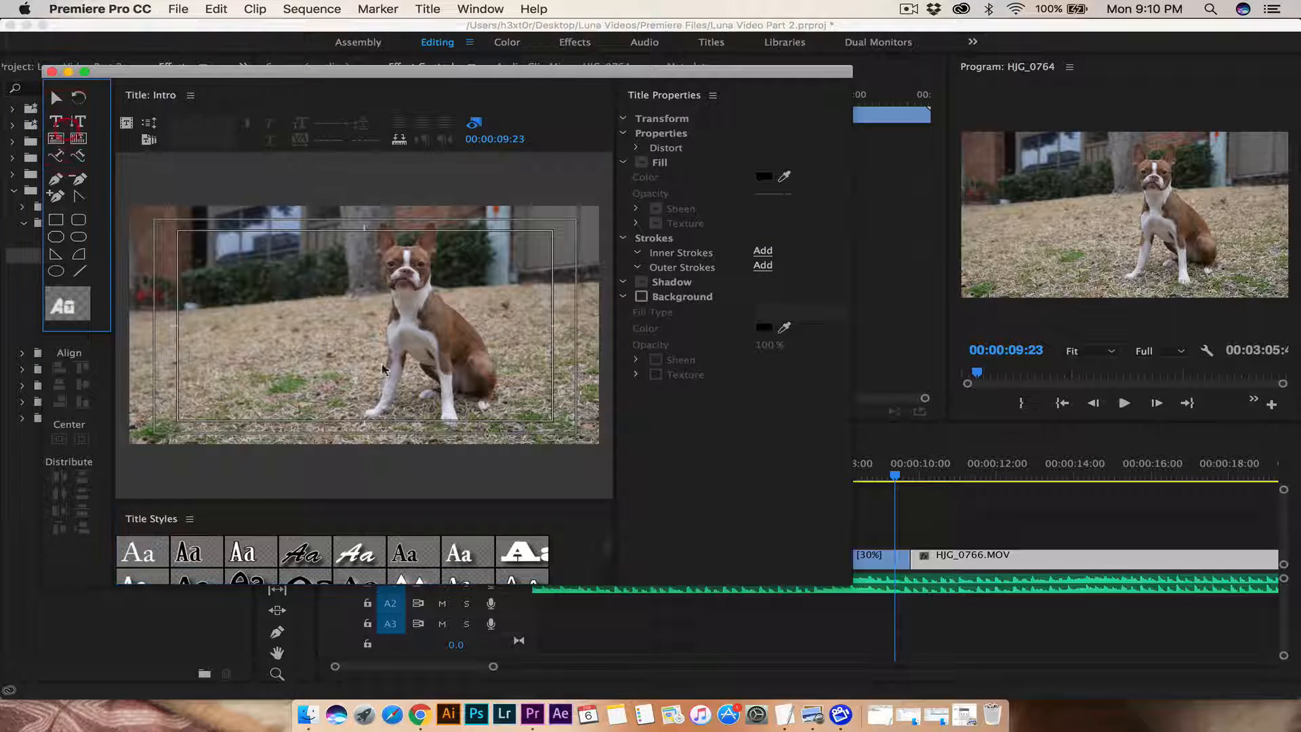
Step: Type Luna in the title, using the Across the Road font with a black fill
left_click(274, 342)
type("Luna")
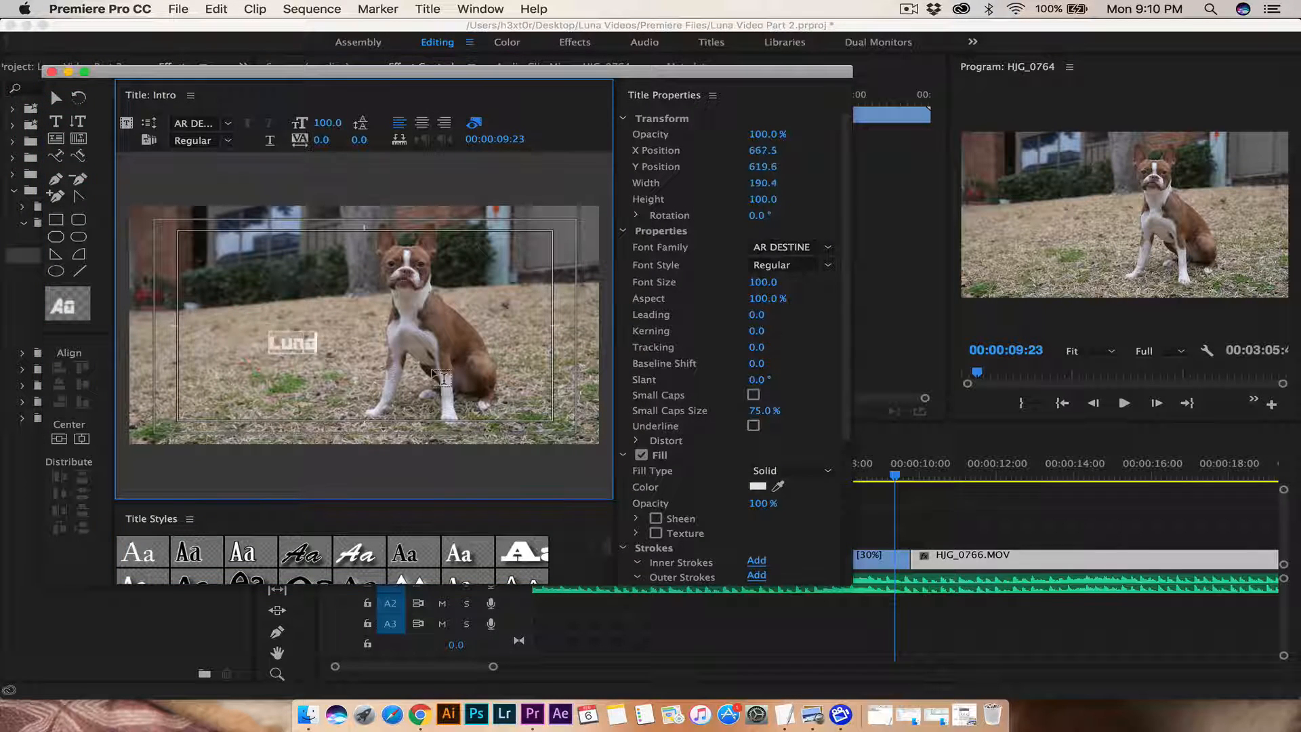
left_click(827, 247)
left_click(825, 288)
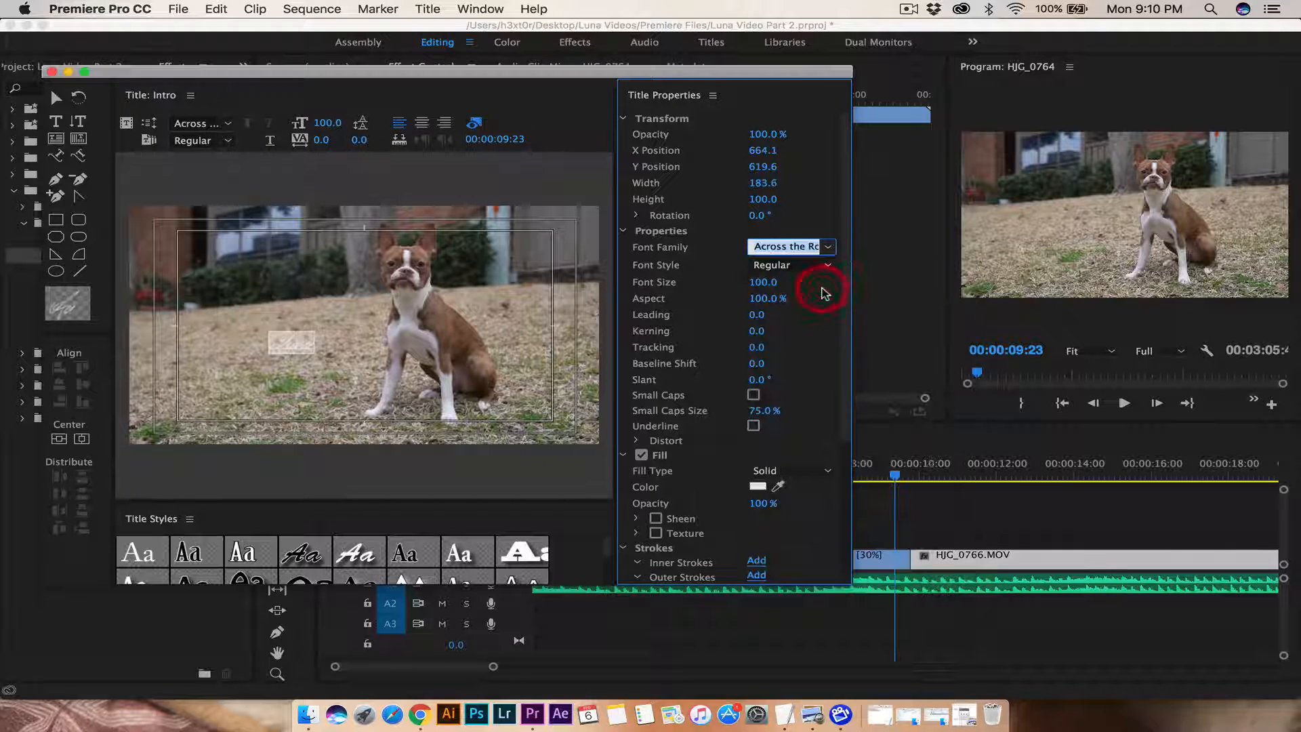
left_click(291, 338)
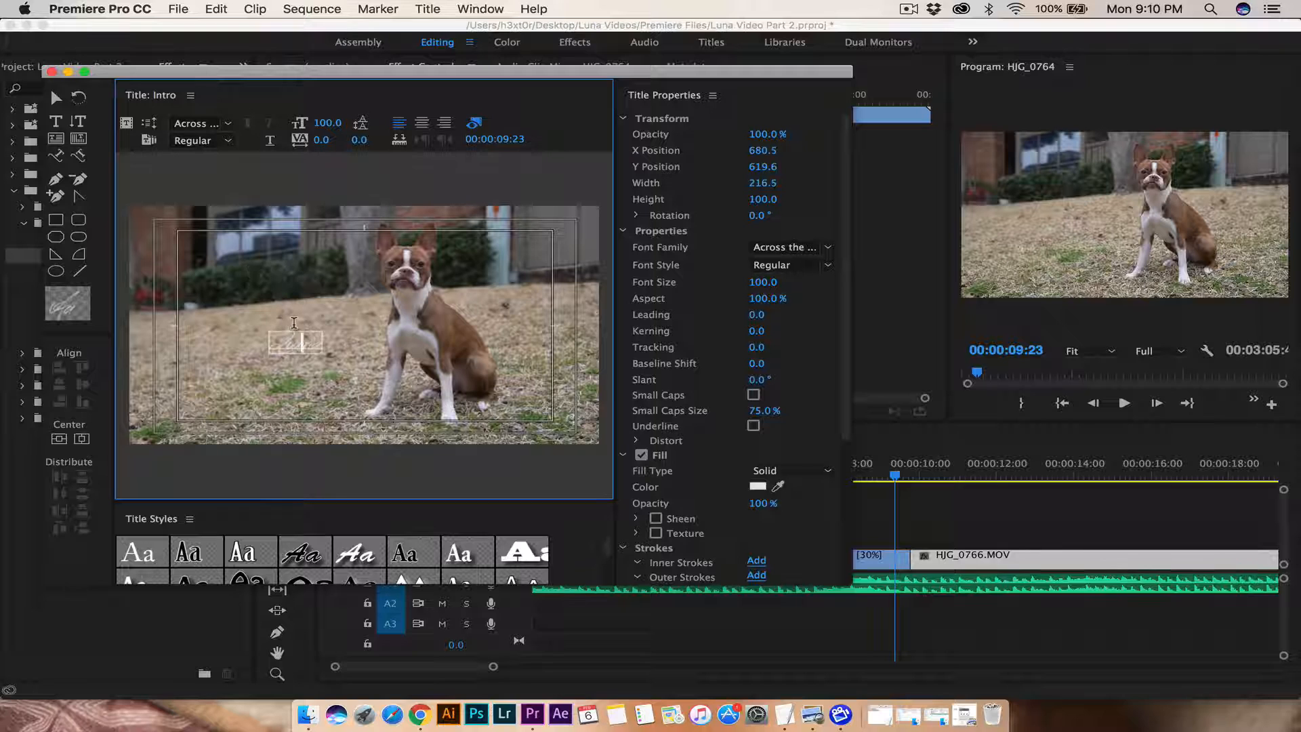
key("super+a")
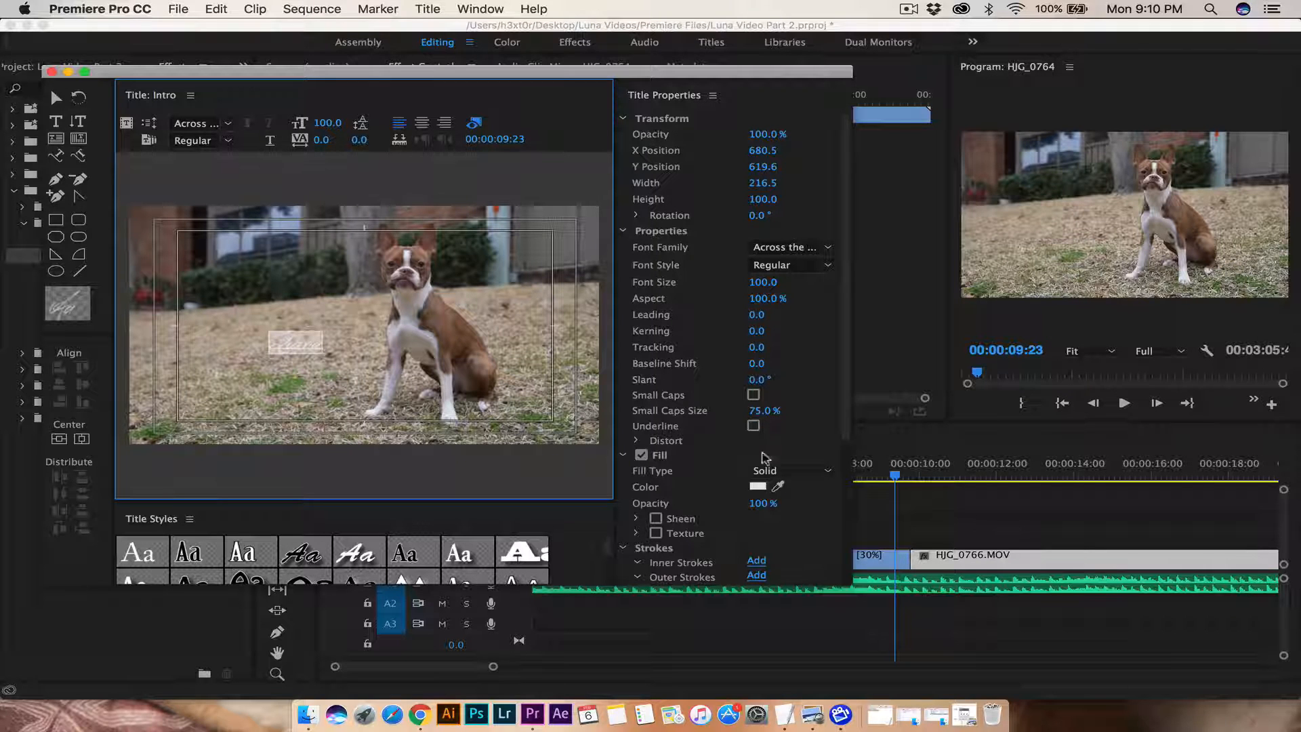
left_click(758, 486)
left_click_drag(629, 292, 718, 160)
left_click(824, 157)
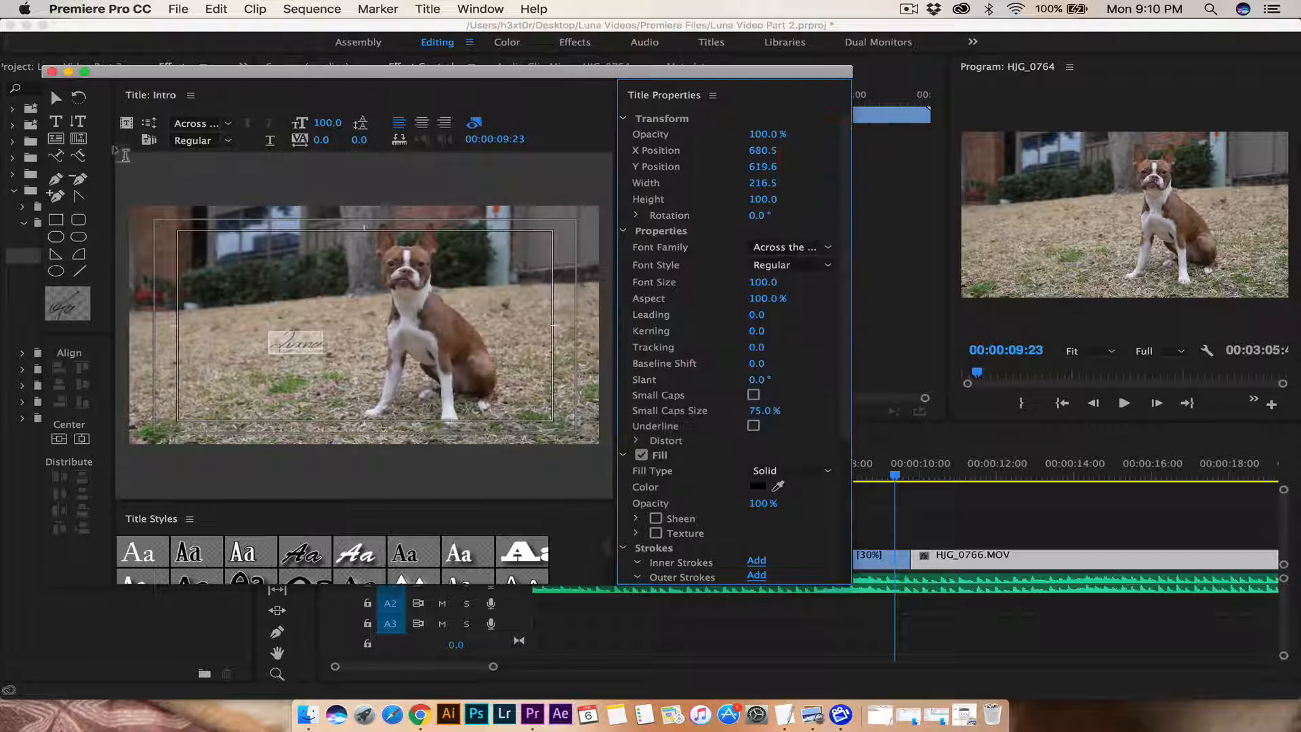
Step: Enlarge Luna to size 415.5, move it down and left, and close the title editor
left_click(56, 98)
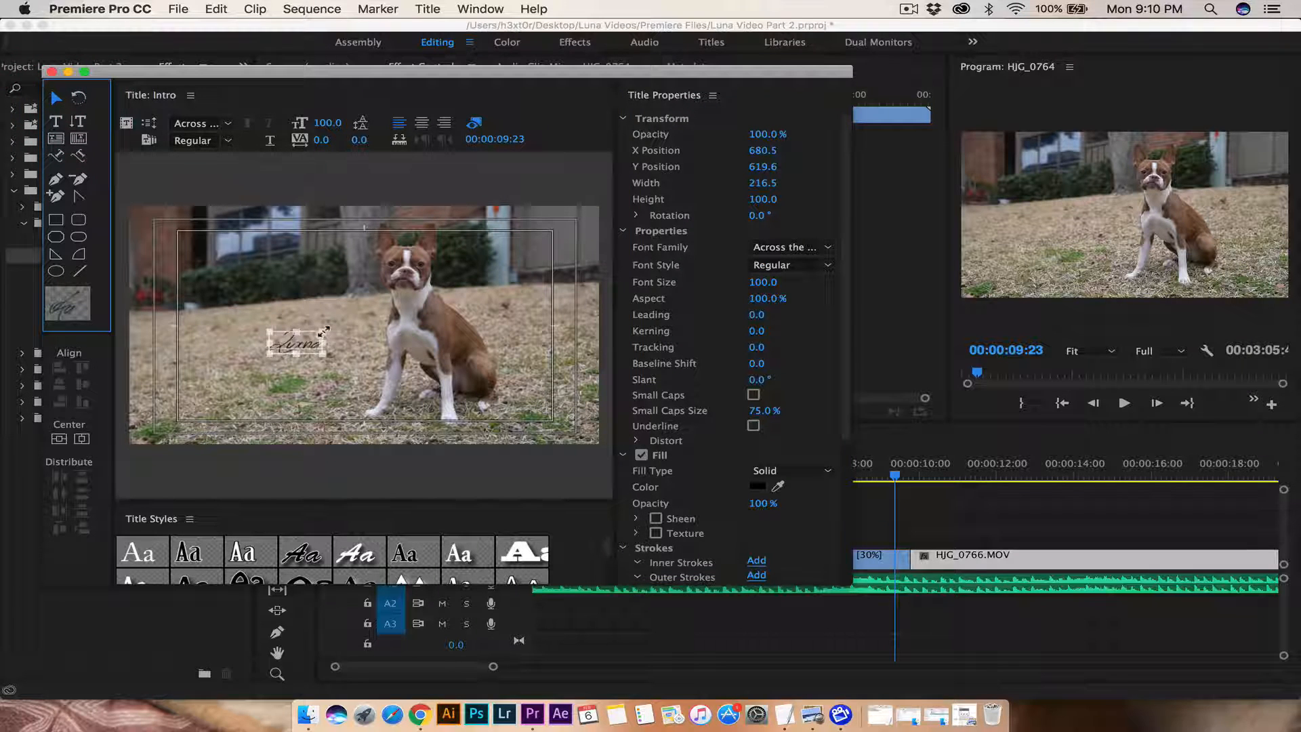
left_click_drag(322, 334, 493, 280)
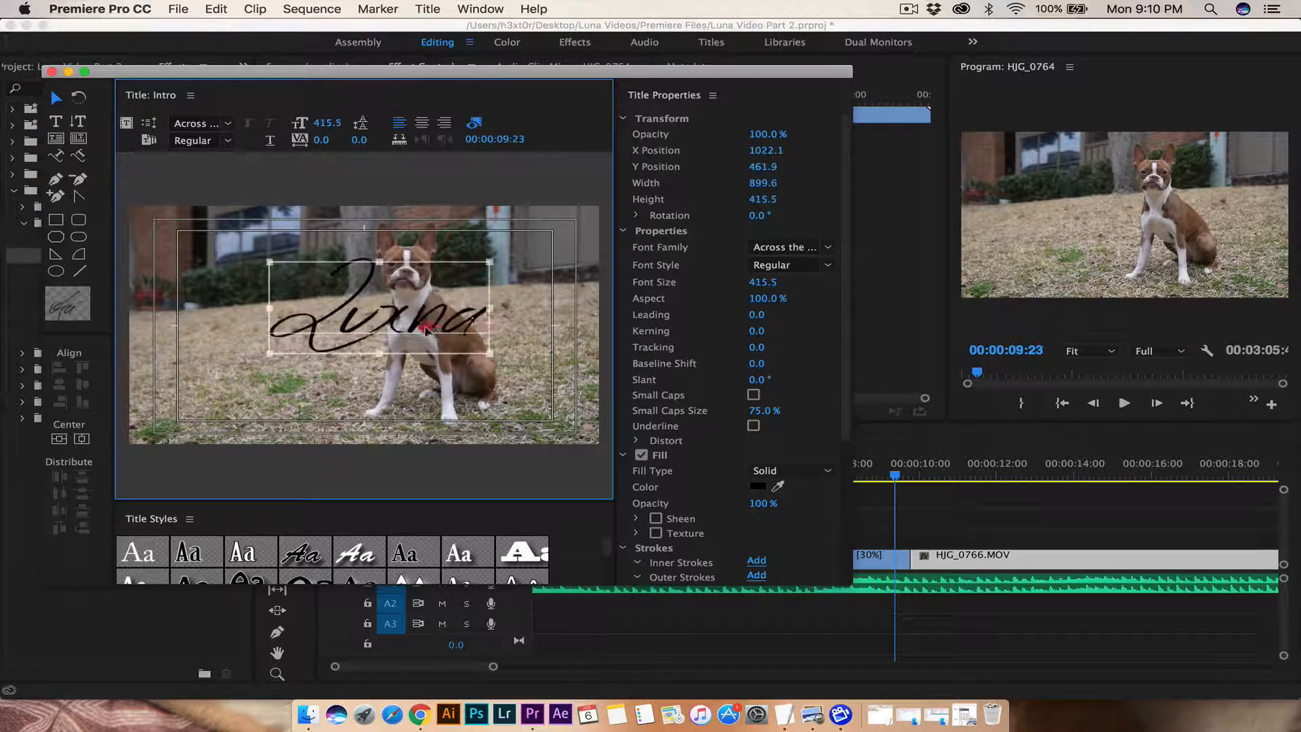
left_click_drag(433, 326, 318, 409)
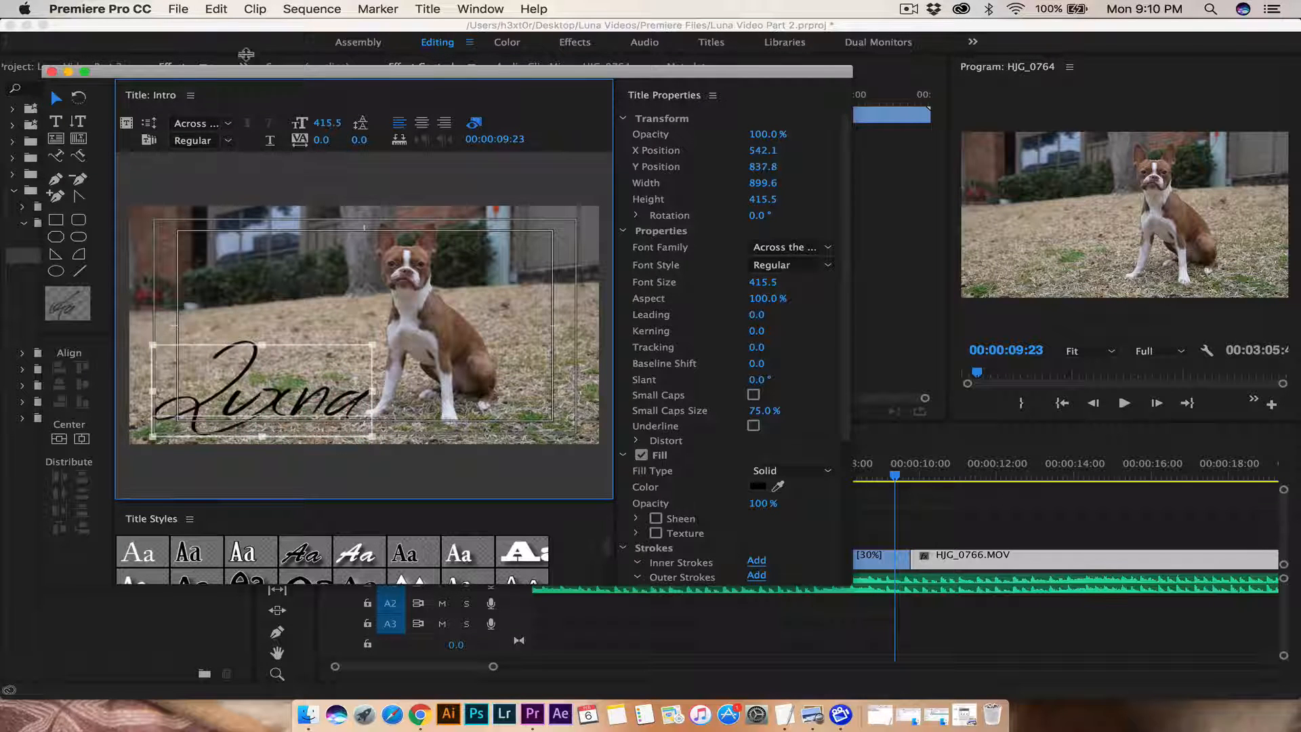
left_click(52, 71)
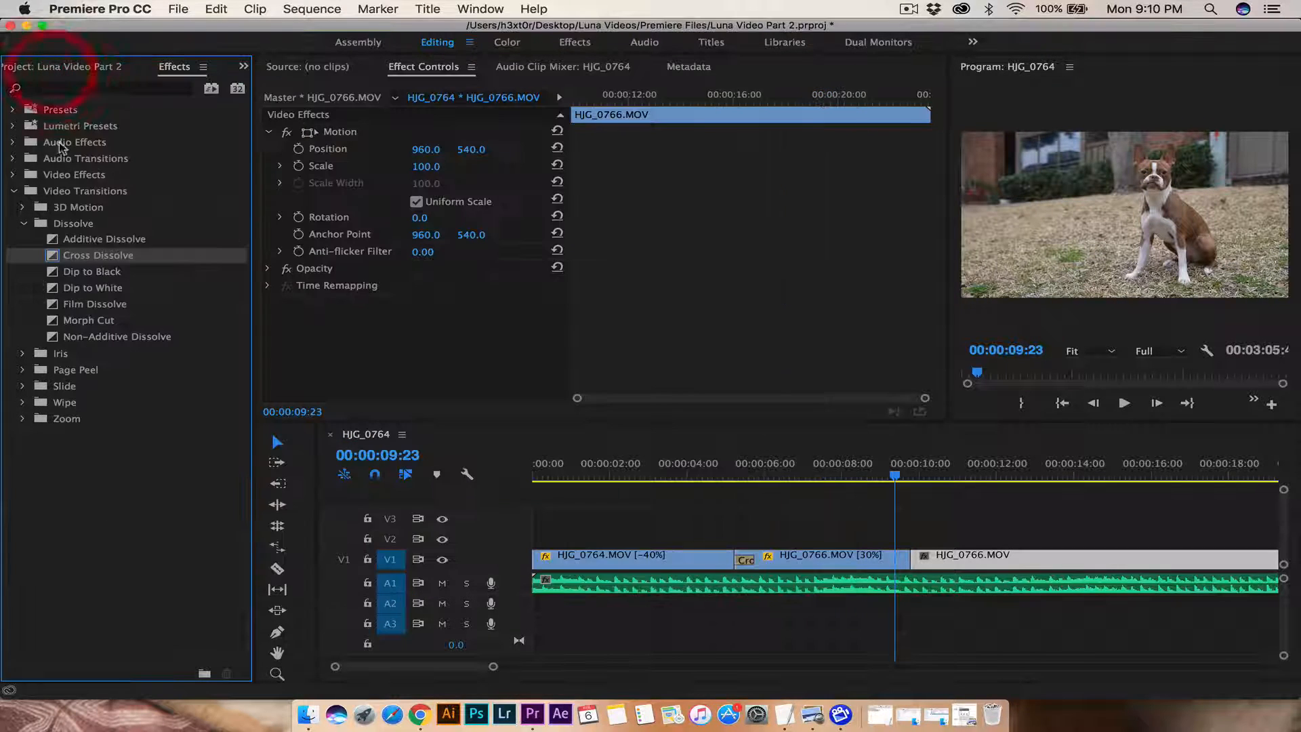
Step: Place the Intro title on V2 above the clips with a Push transition at its start, and preview it
left_click(68, 67)
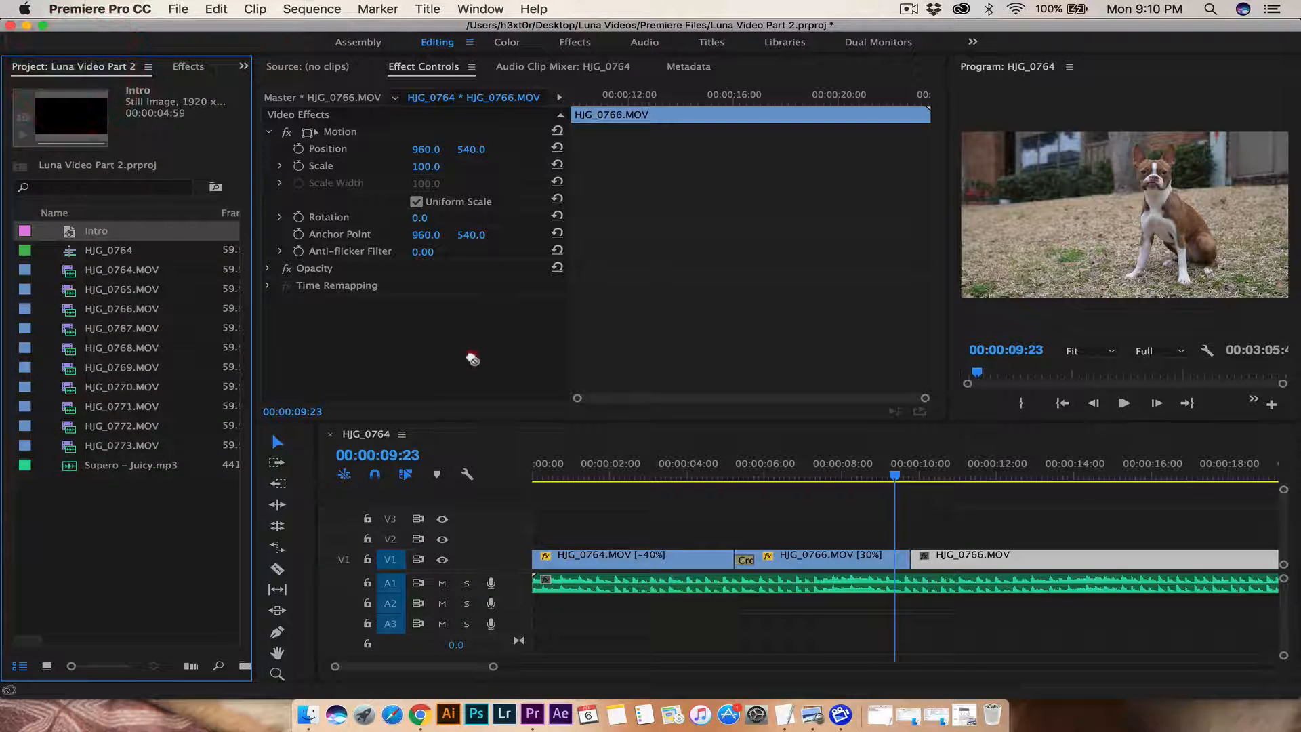
left_click_drag(472, 359, 735, 549)
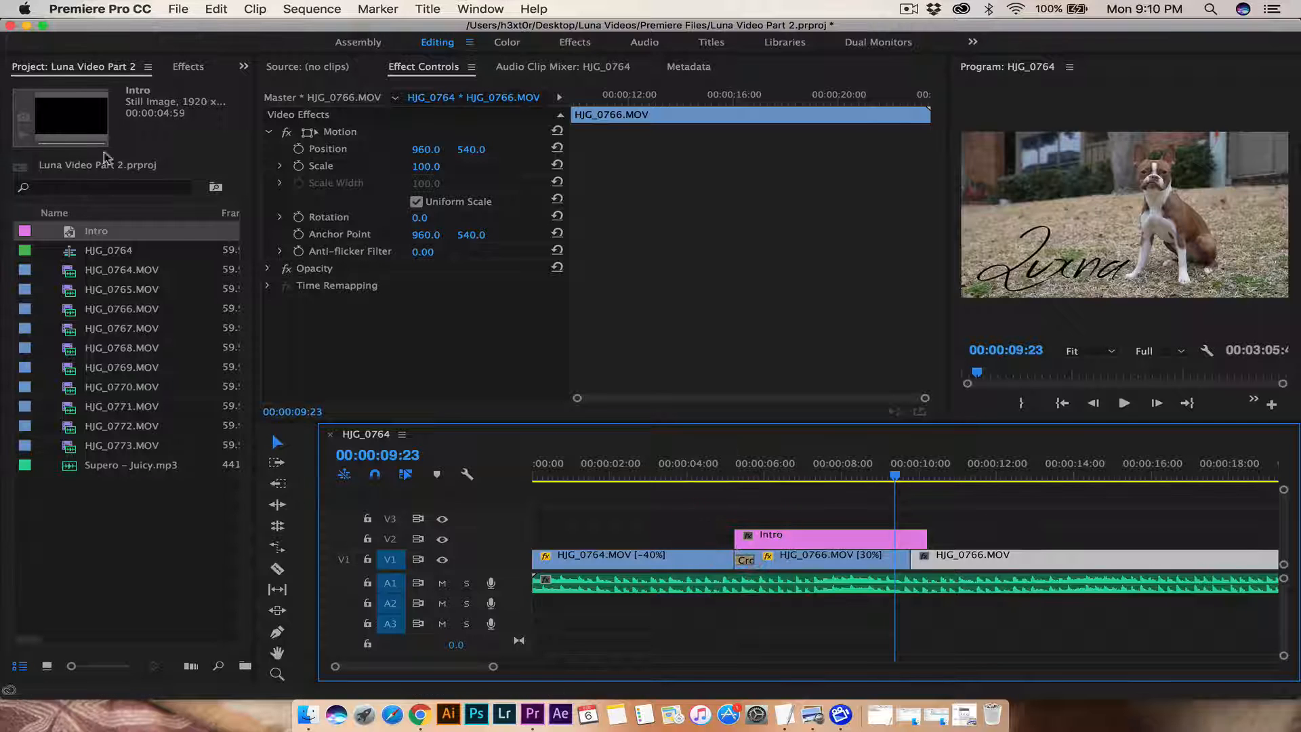
left_click(188, 67)
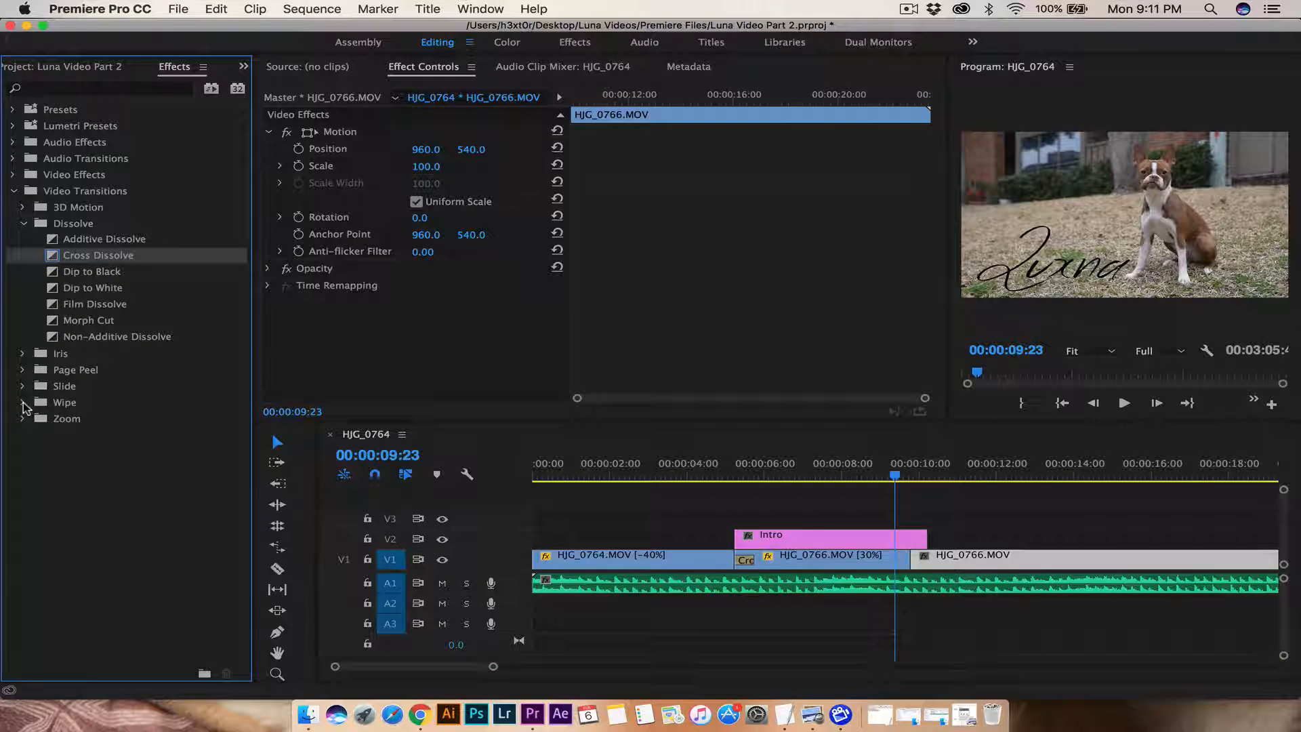
left_click(22, 385)
left_click(52, 420)
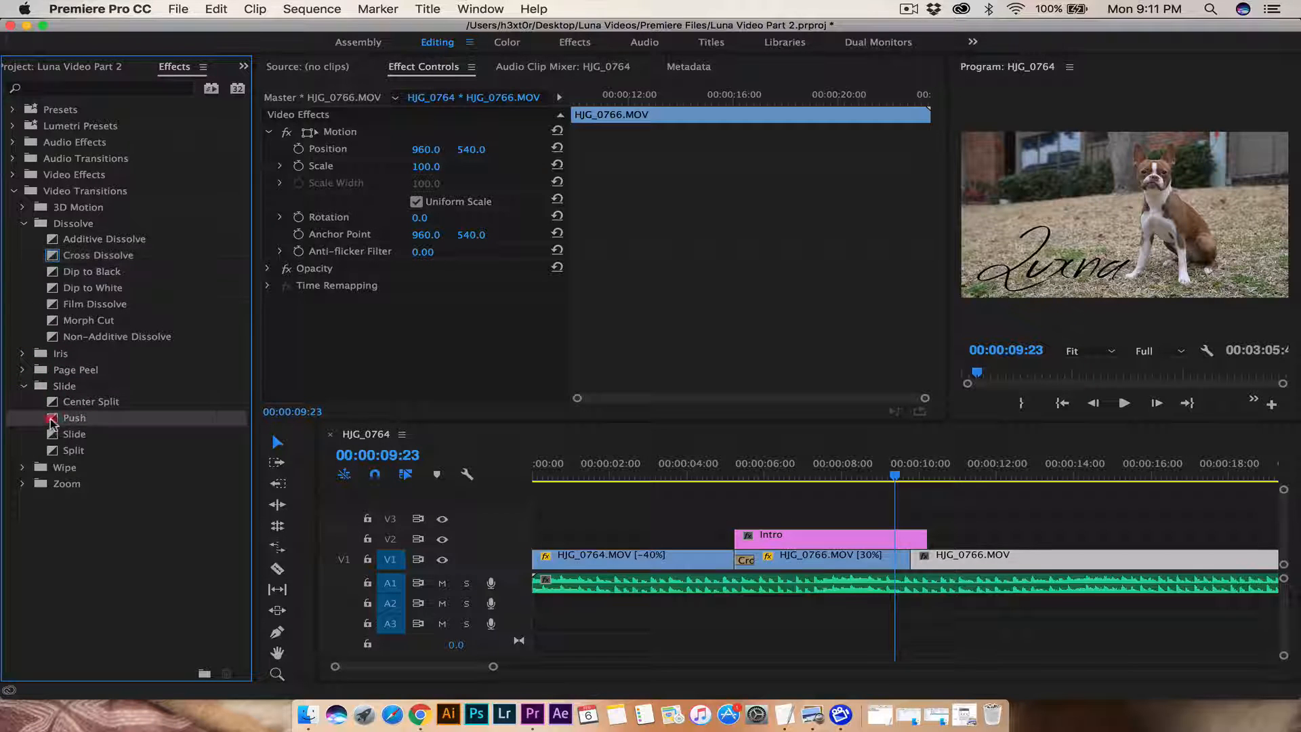
left_click_drag(637, 475, 793, 539)
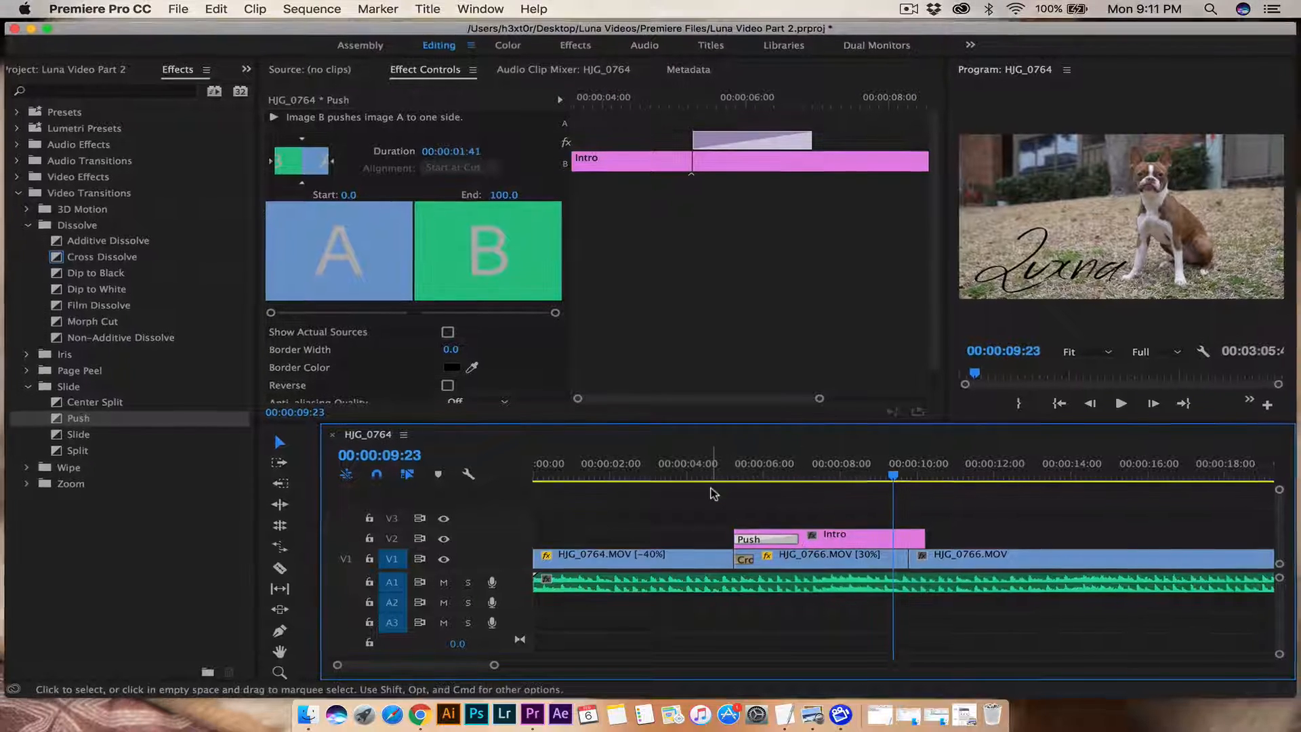
left_click(701, 473)
key("space")
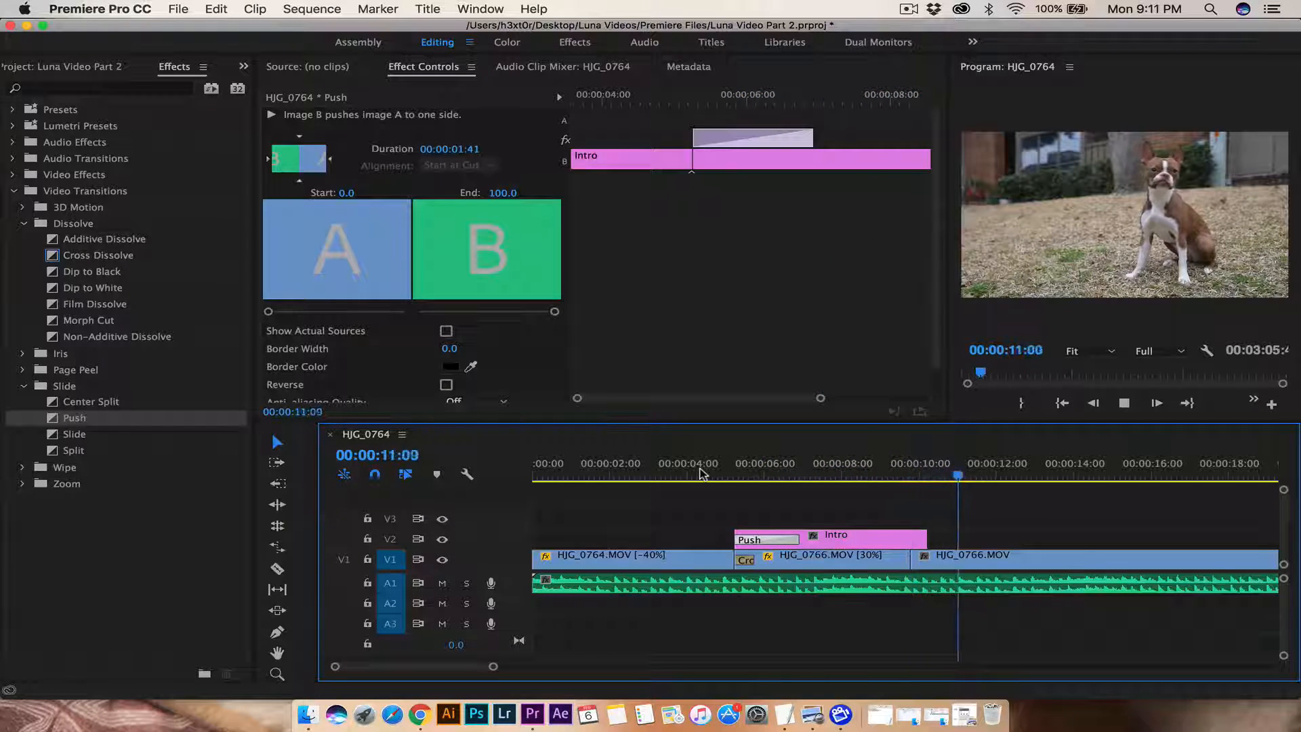
key("space")
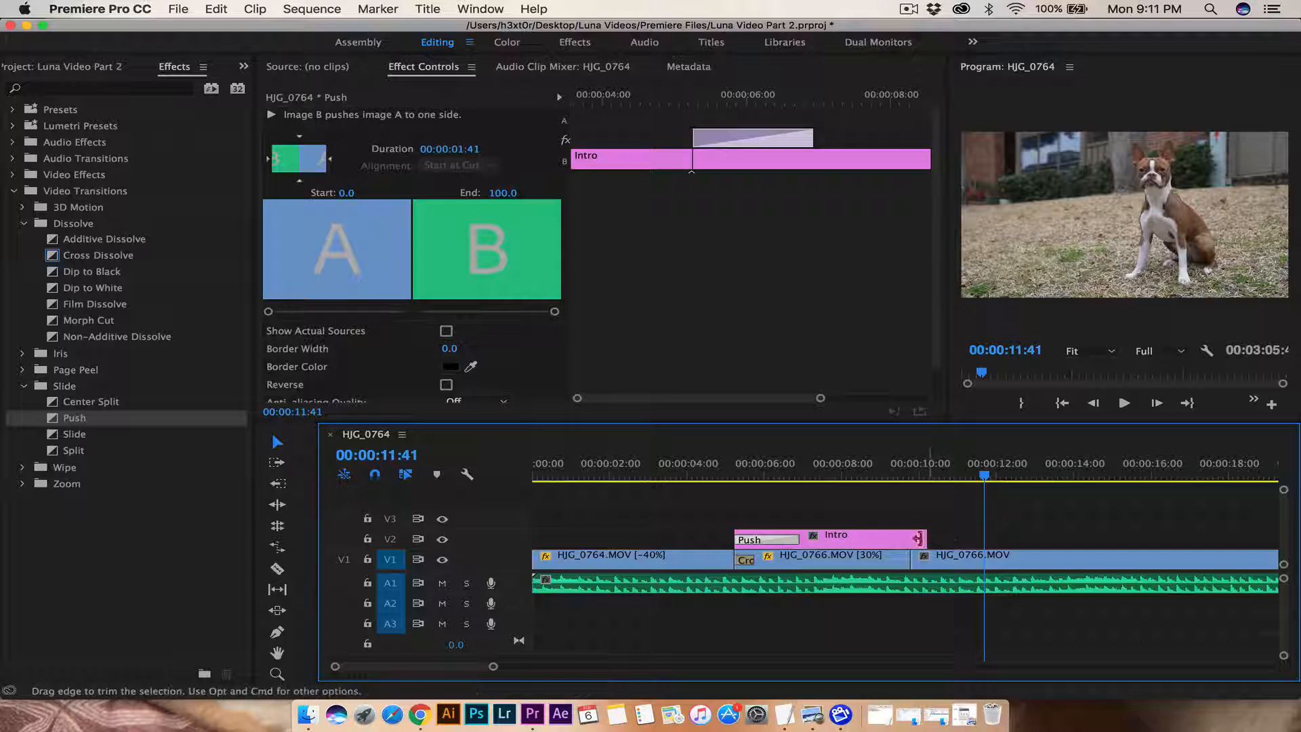
Step: Add a Center Split transition to the end of the Intro title and preview it
left_click(81, 405)
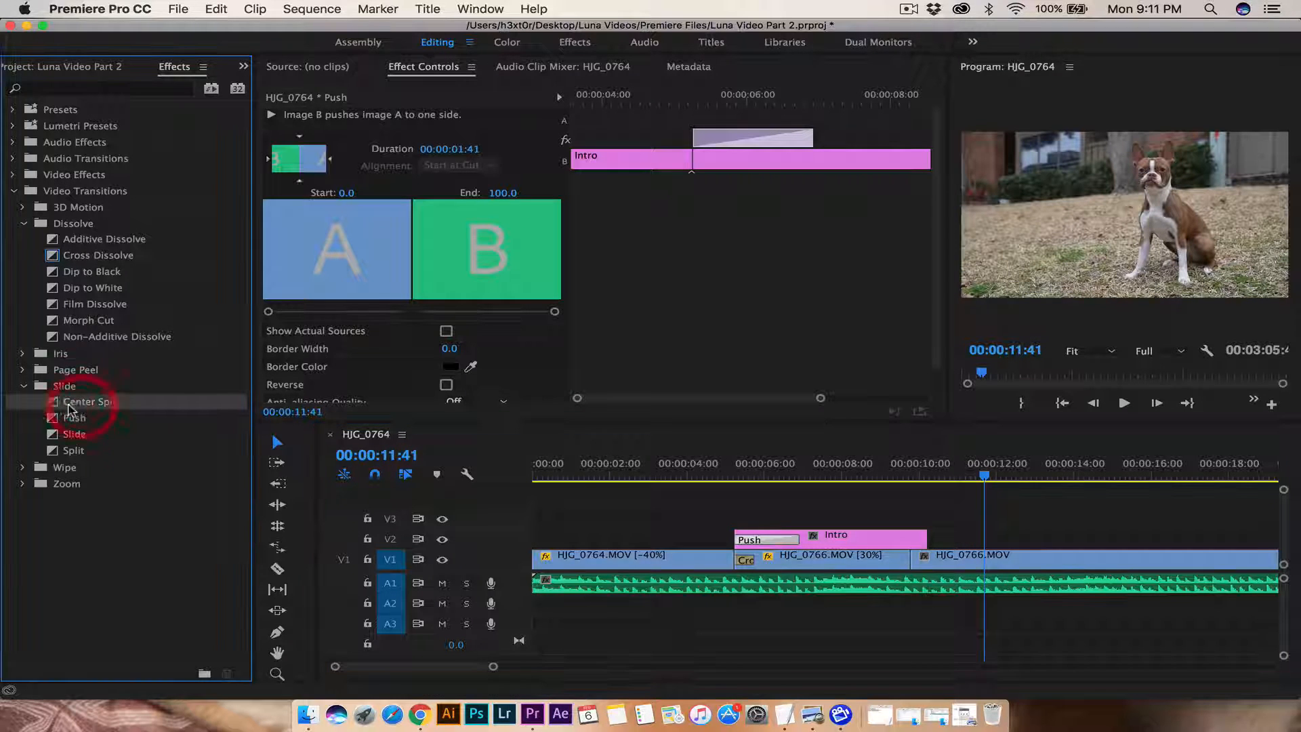
left_click_drag(352, 431, 919, 541)
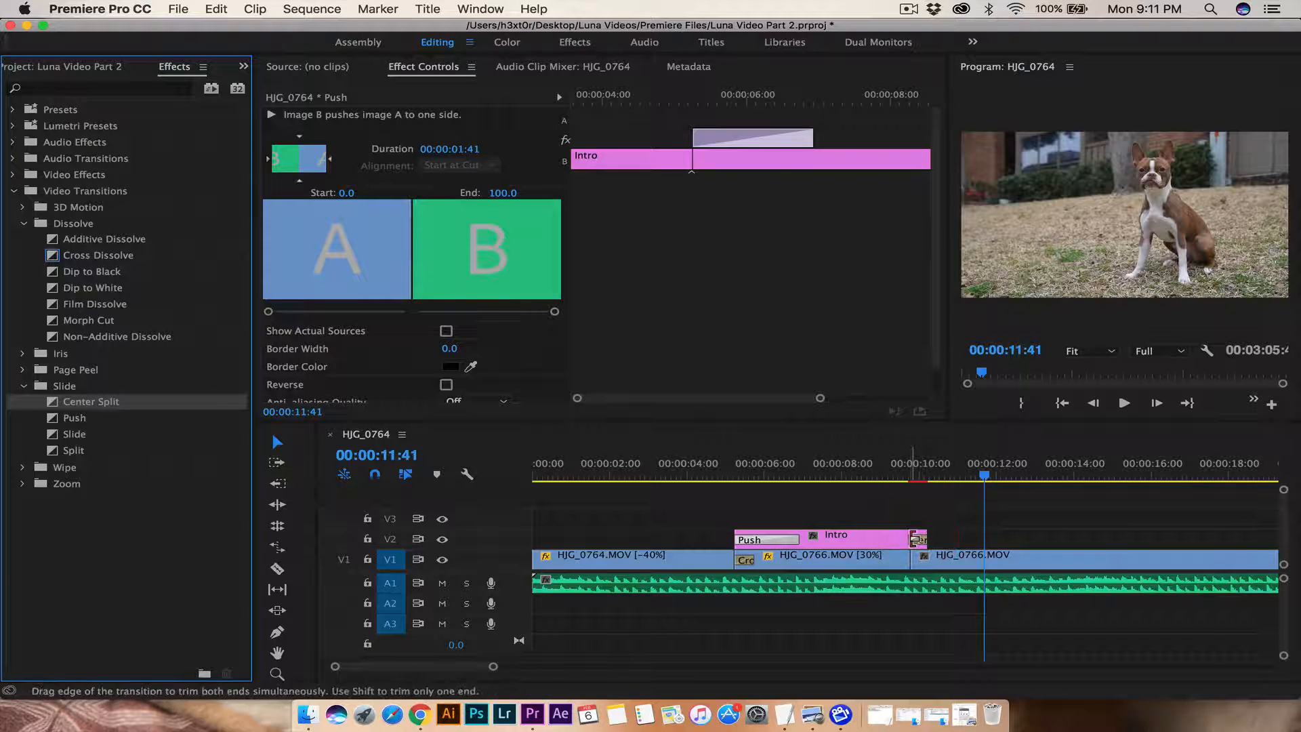
left_click(829, 471)
key("space")
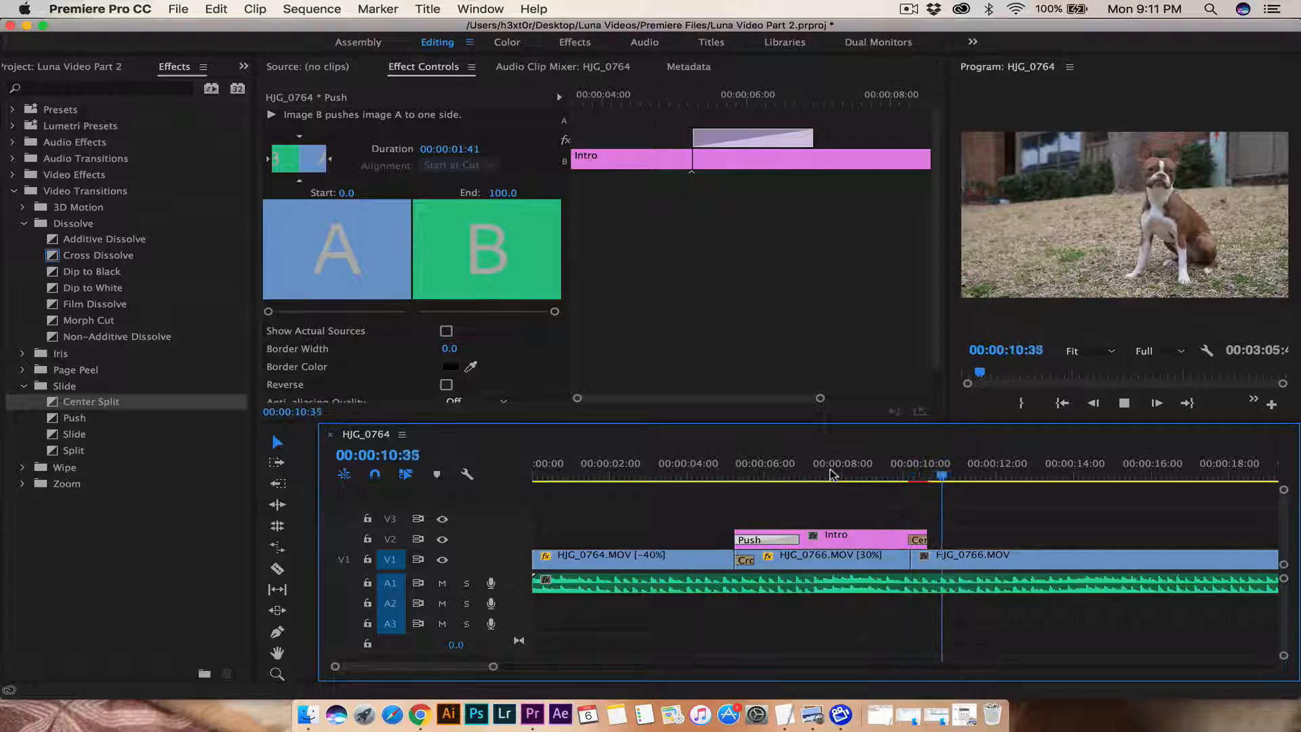
key("space")
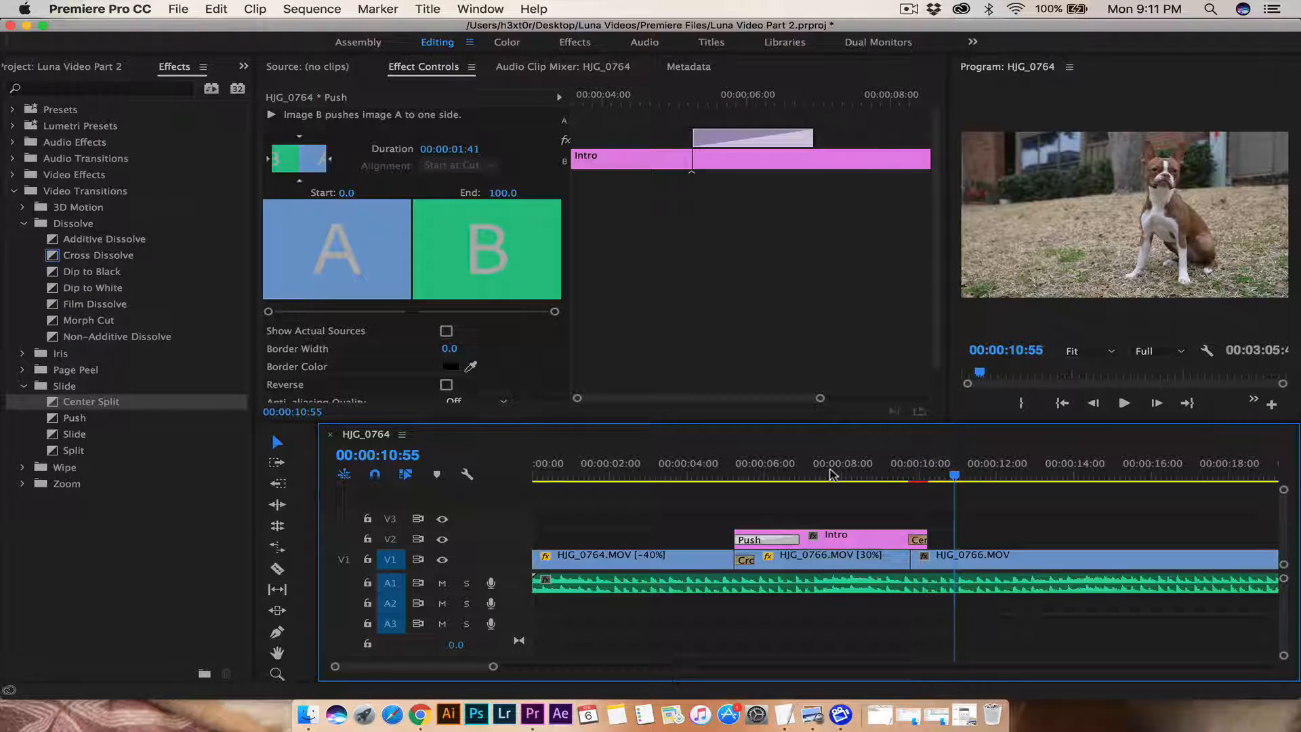
left_click(79, 62)
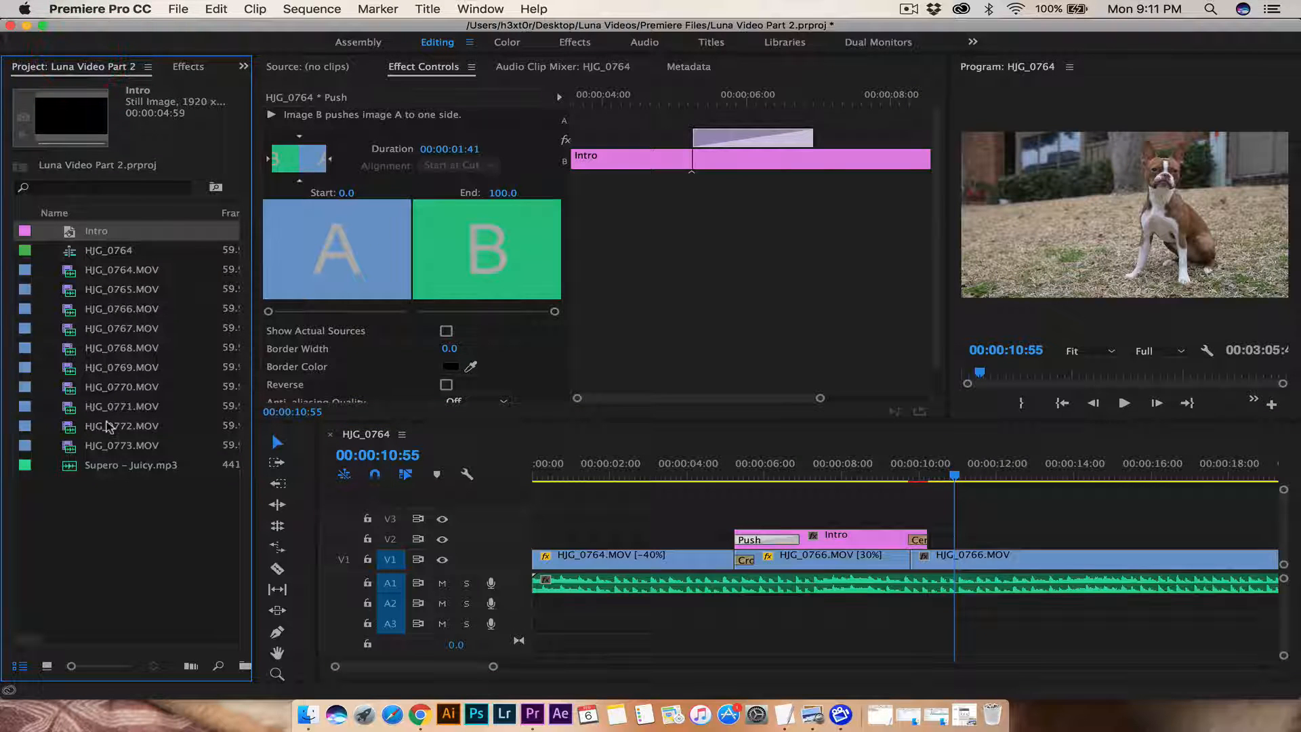
Step: Preview HJG_0766, 0767, 0769, 0771 and 0772.MOV in the Source monitor
double_click(68, 311)
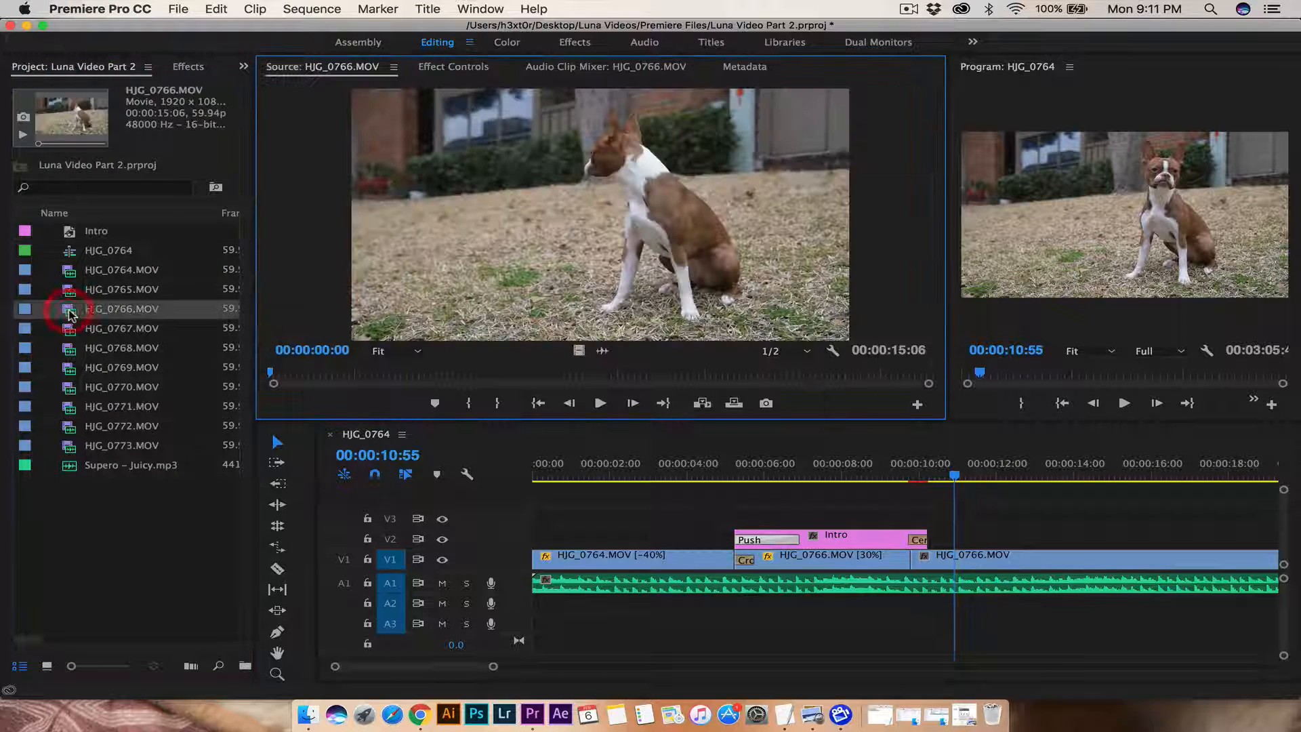
double_click(71, 333)
double_click(69, 366)
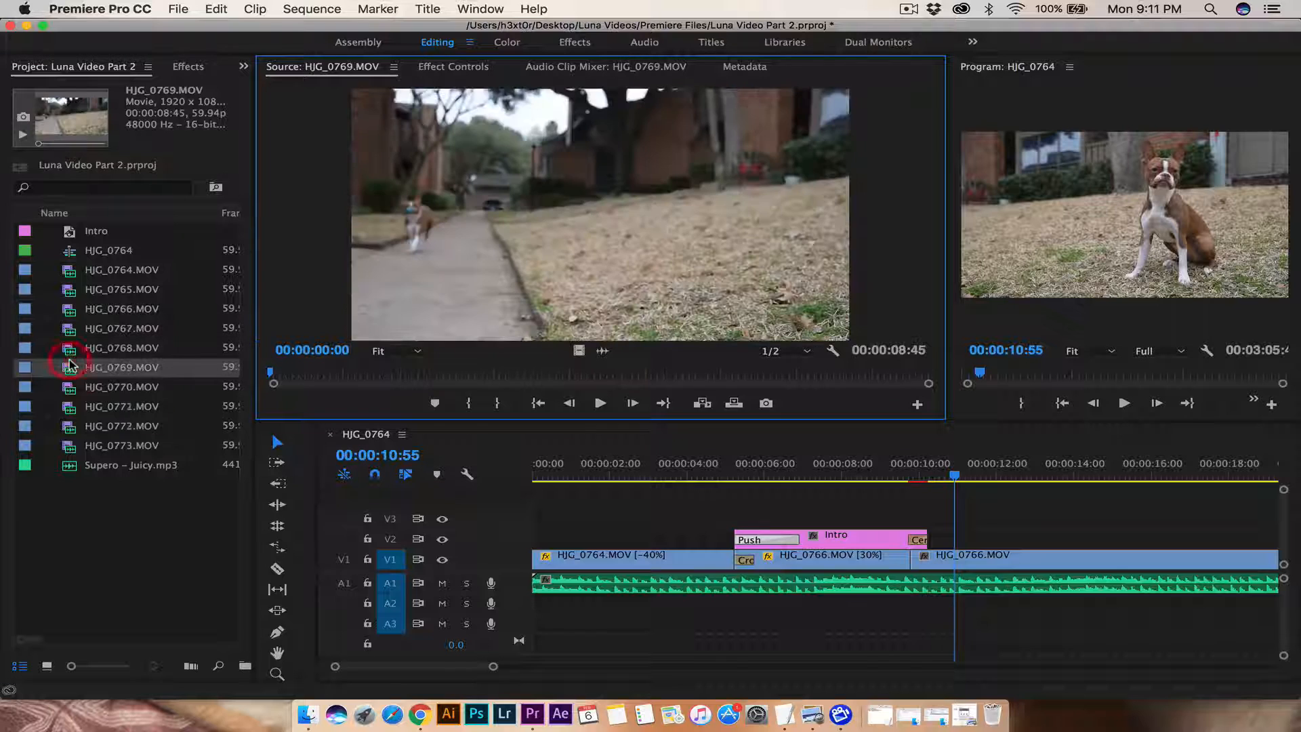
key("space")
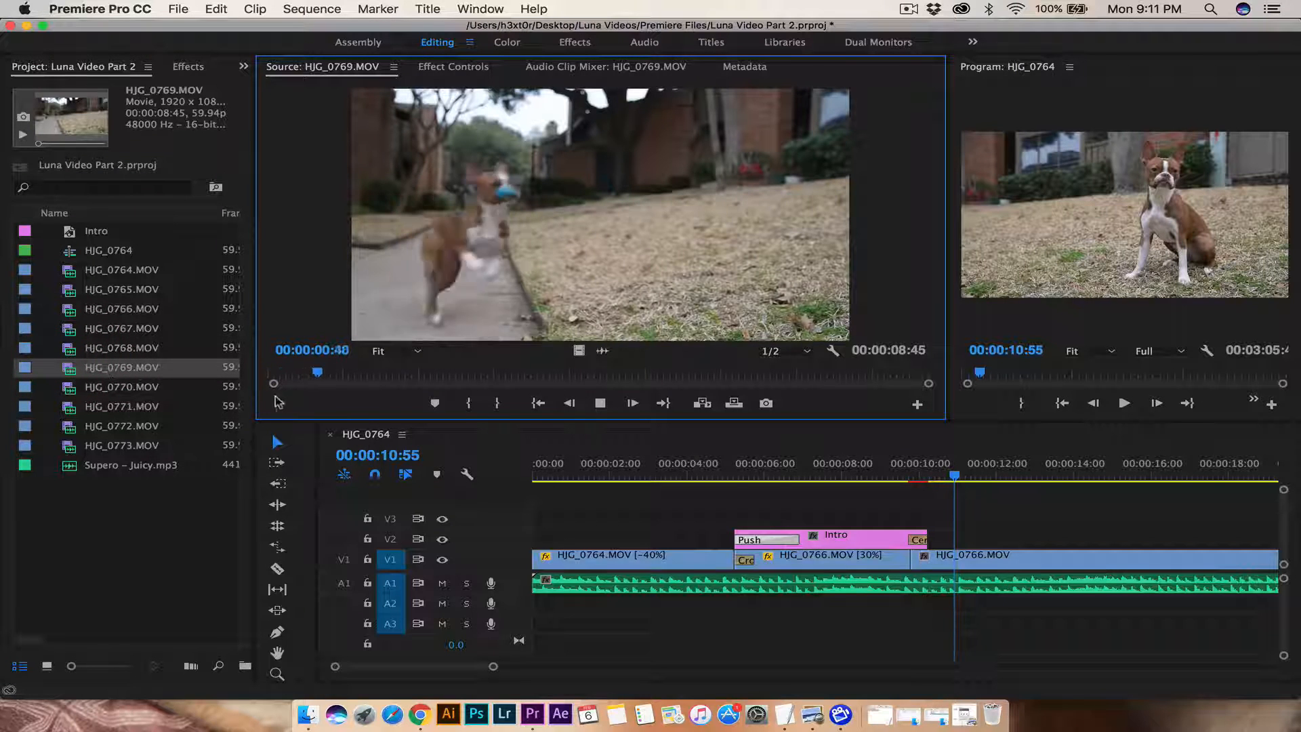
double_click(73, 404)
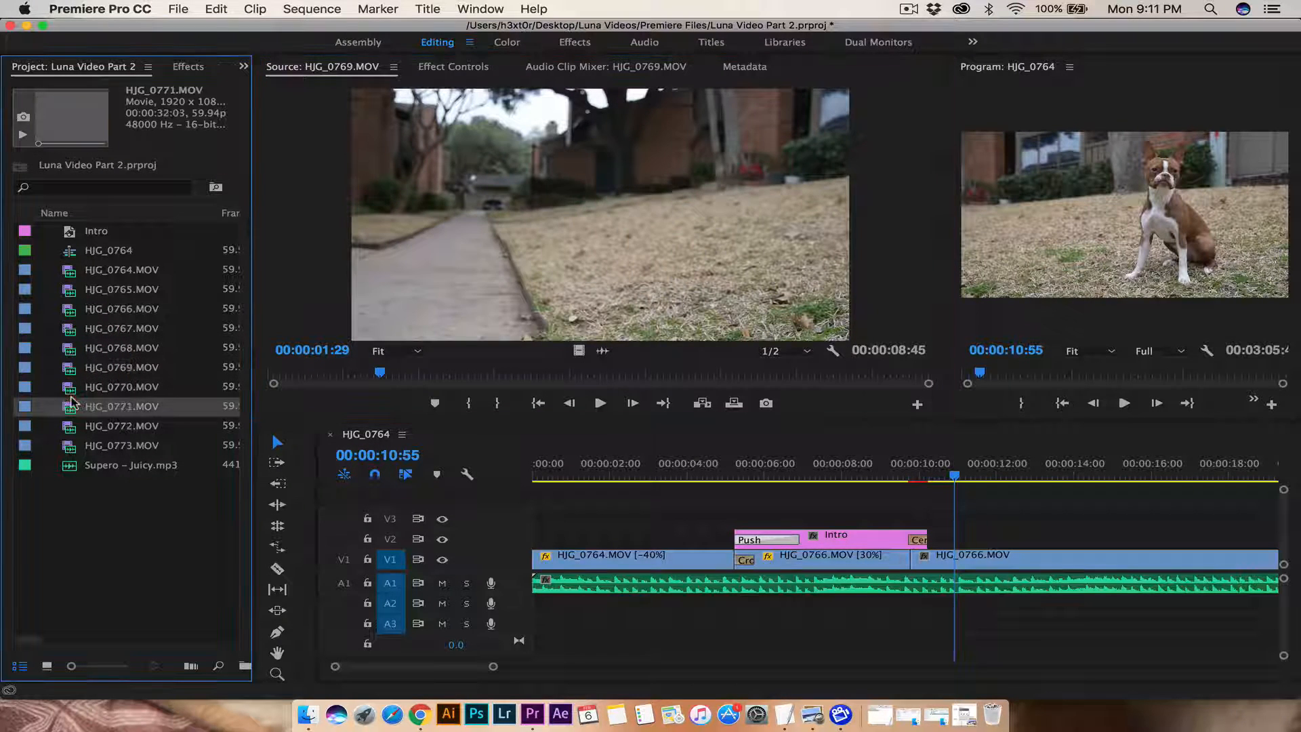
key("space")
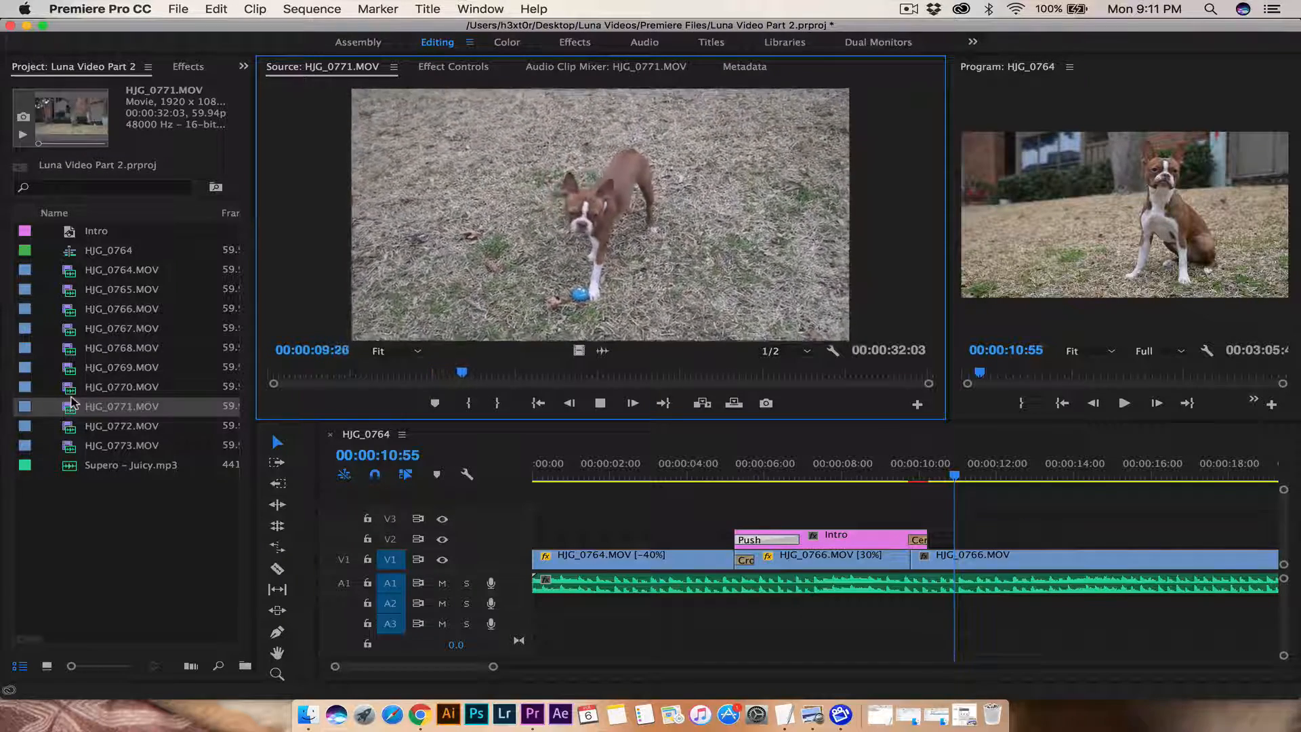
key("space")
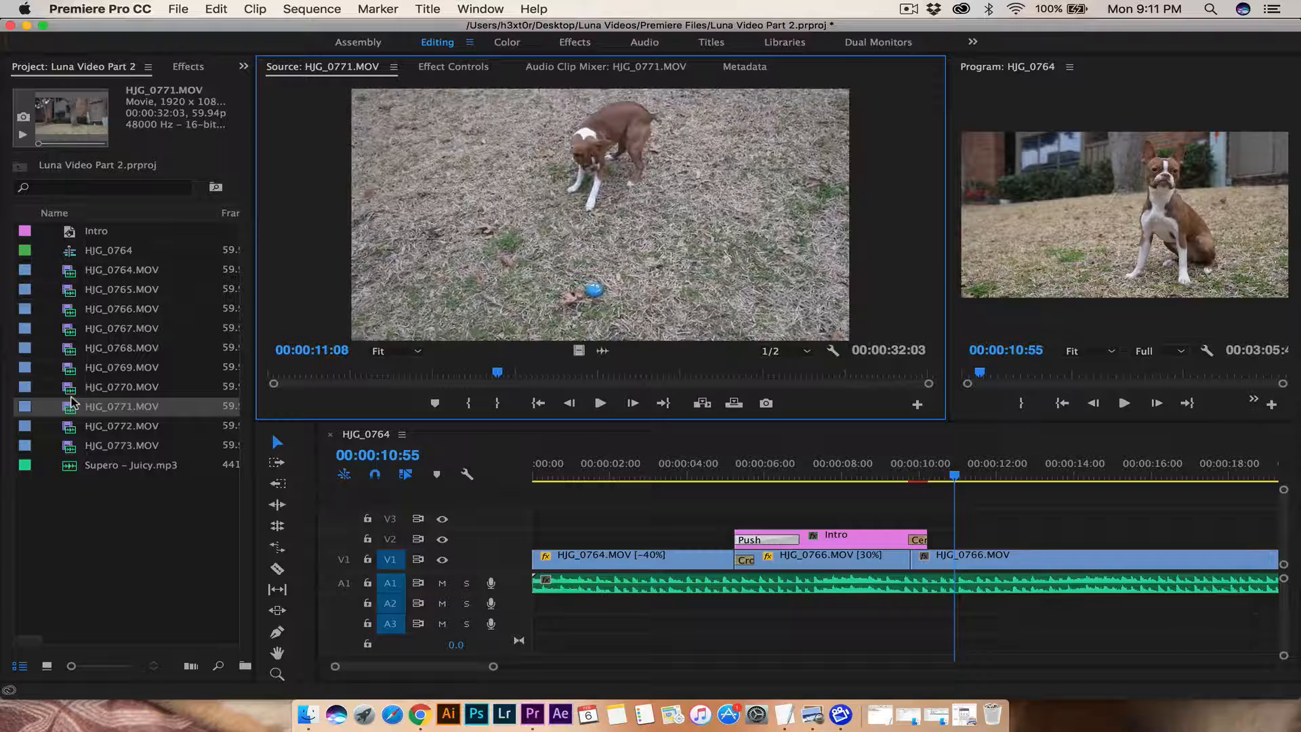
double_click(59, 425)
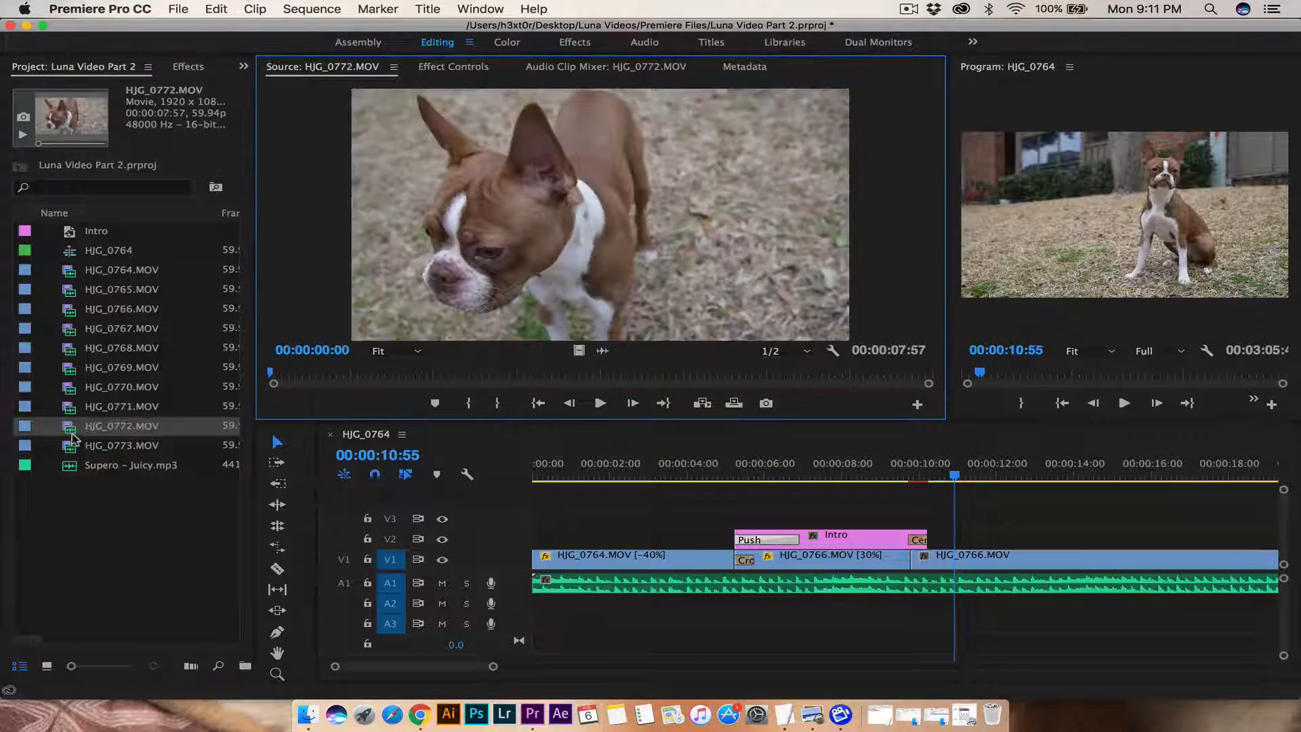
key("space")
key("space")
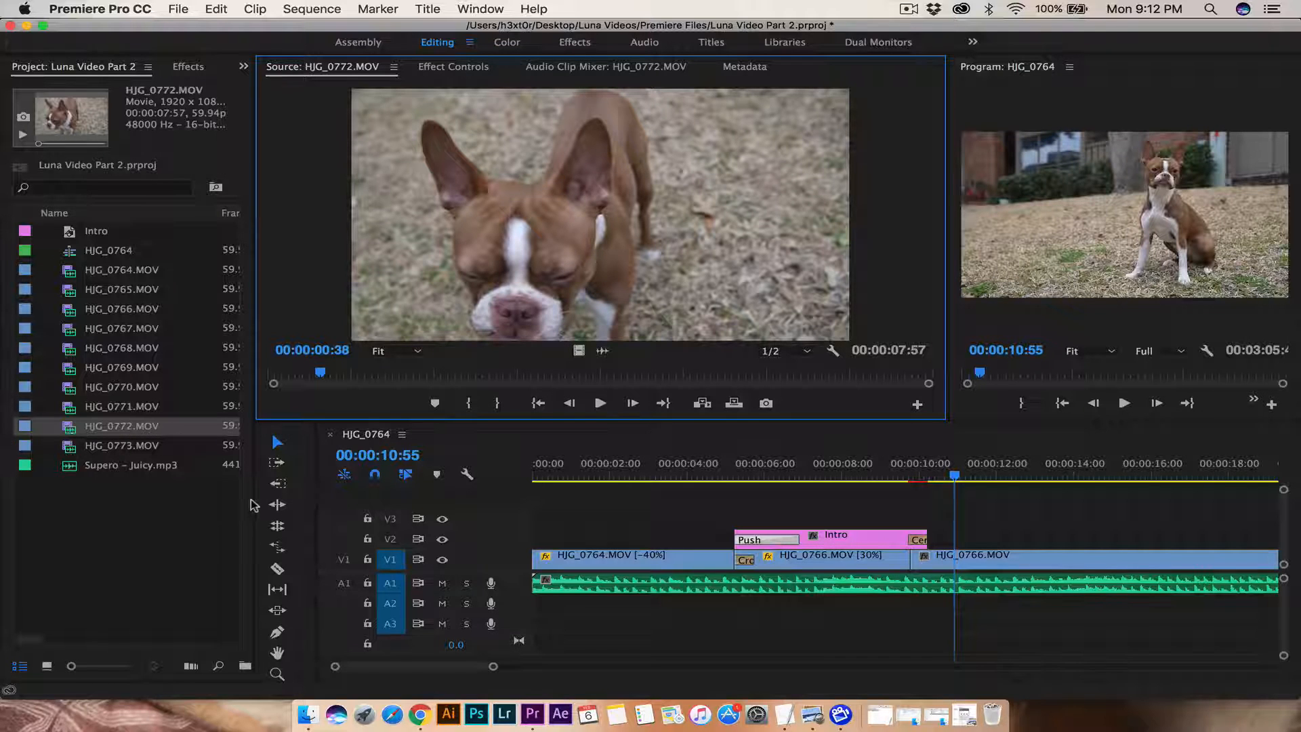
Step: Scrub the sequence from its start to the title, then open and dismiss the Export options
left_click(563, 477)
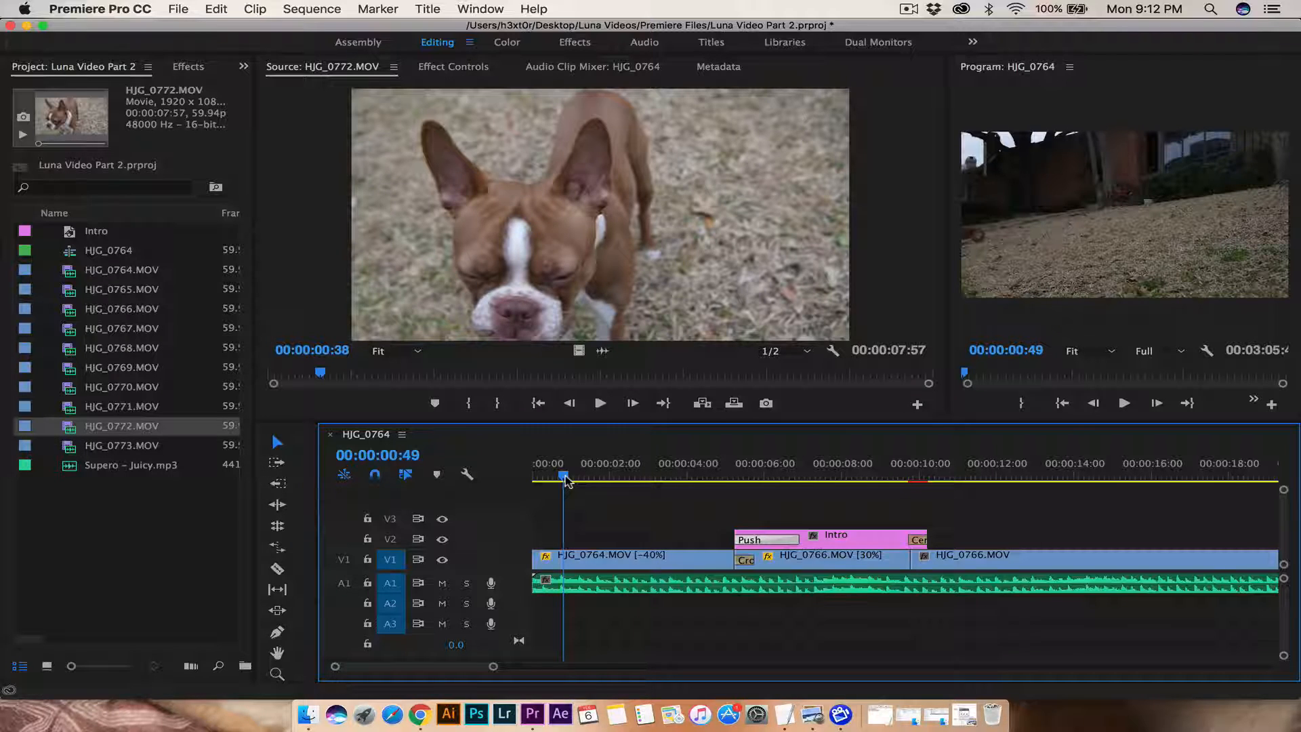
left_click_drag(571, 481, 804, 482)
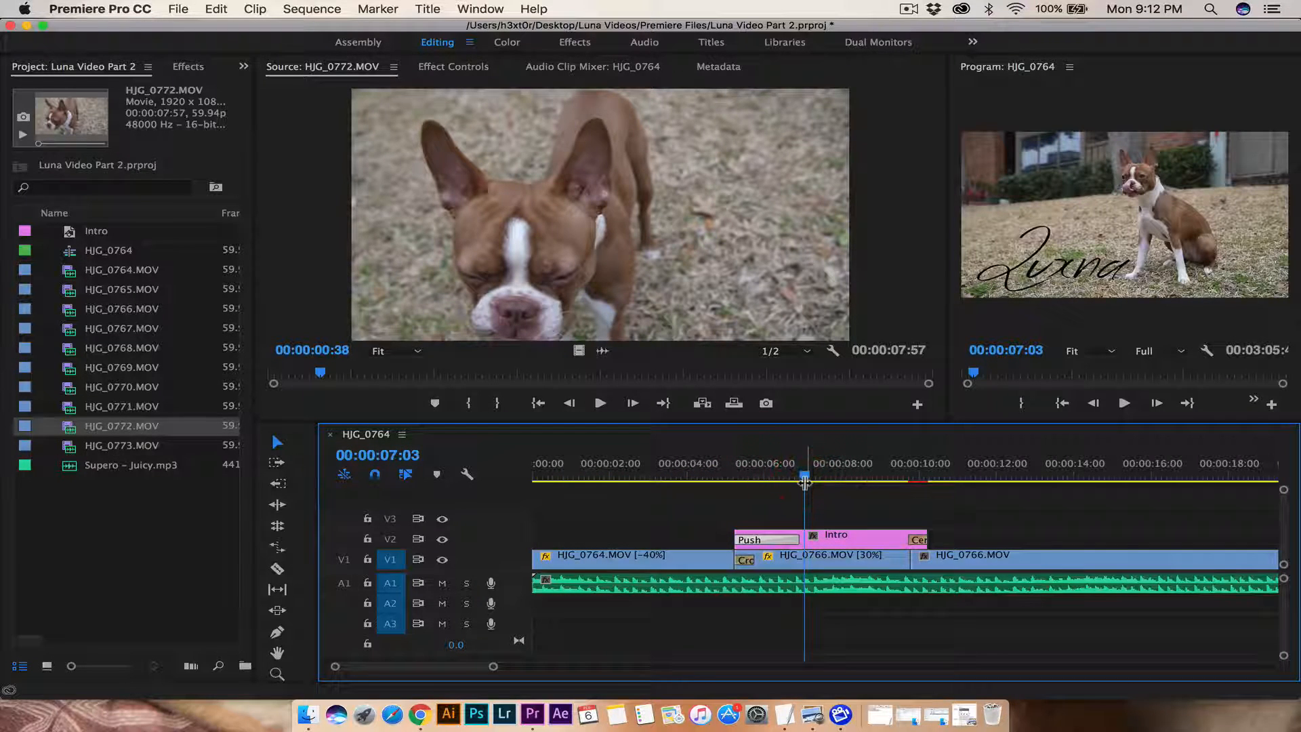
left_click(182, 10)
mouse_move(285, 414)
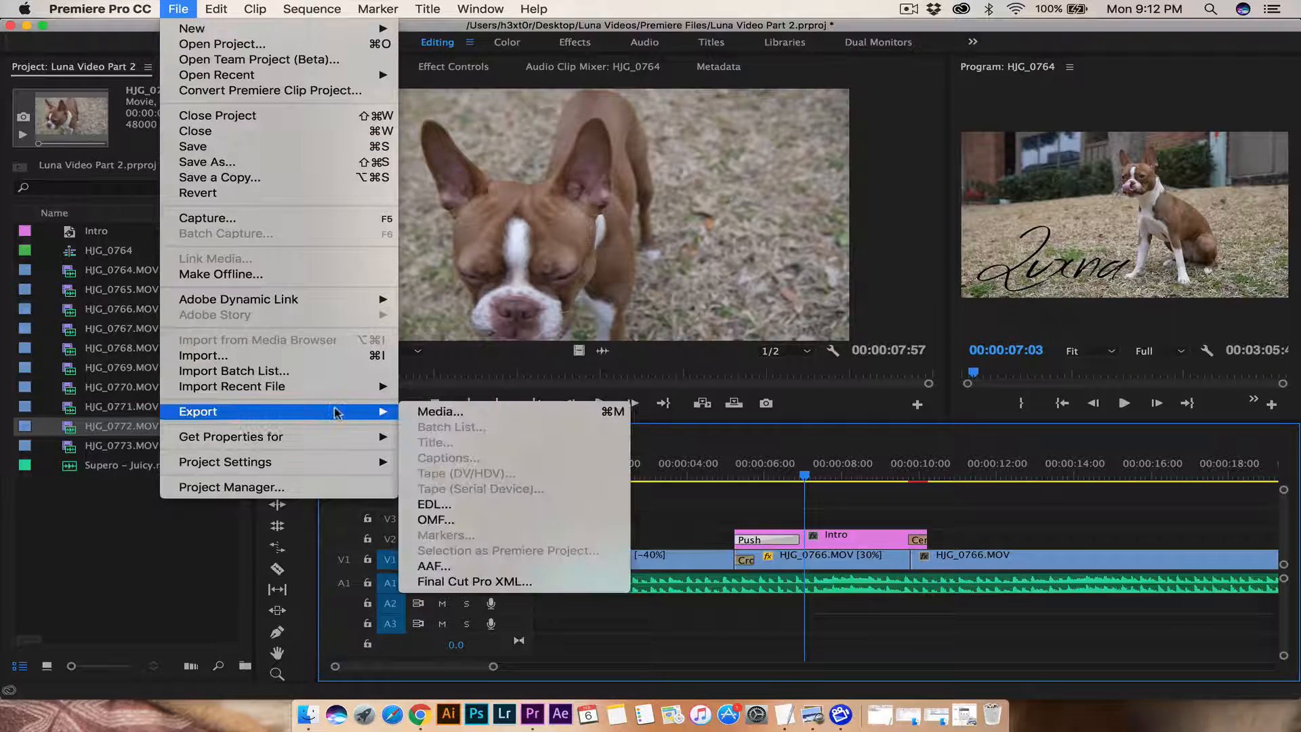
left_click(779, 500)
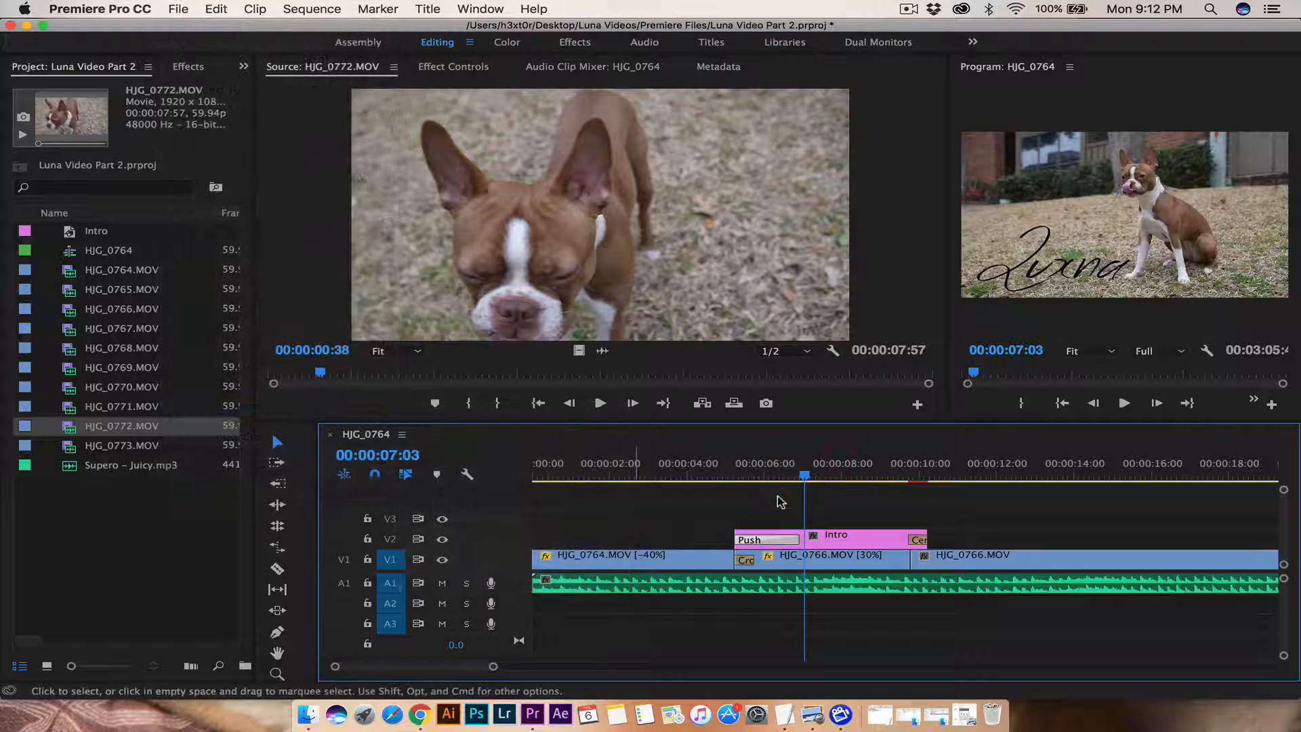